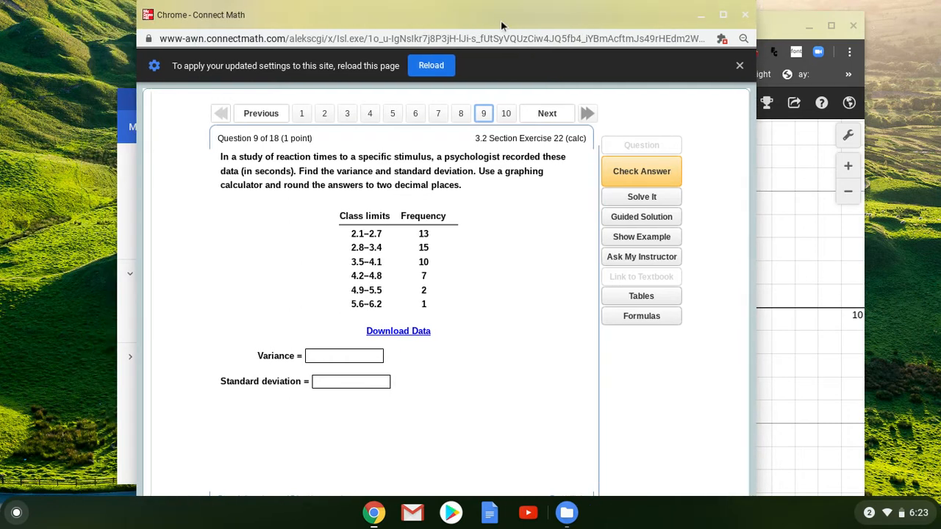
Open the downloadable data for question 1 and save it as a Google Sheets spreadsheet
{"action": "left_click", "coordinate": [301, 113]}
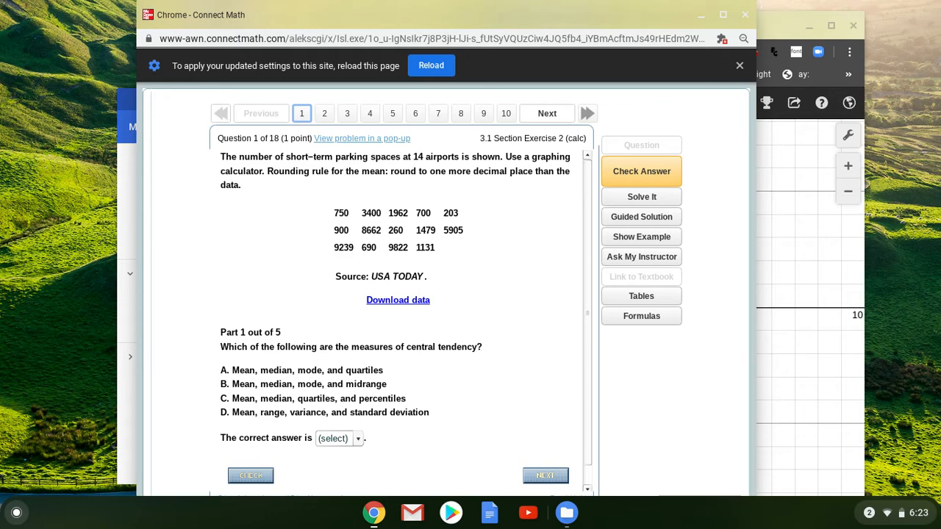
{"action": "left_click", "coordinate": [398, 300]}
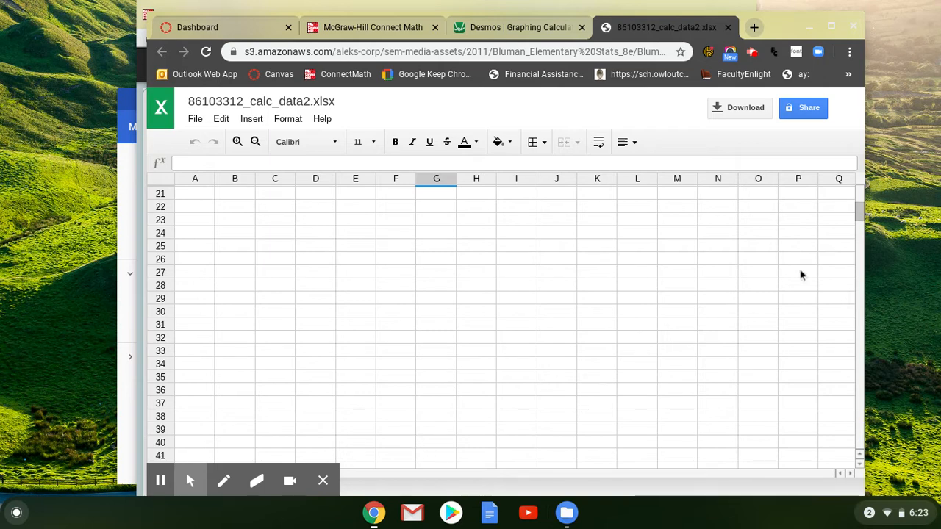
{"action": "left_click_drag", "start_coordinate": [863, 216], "coordinate": [853, 188]}
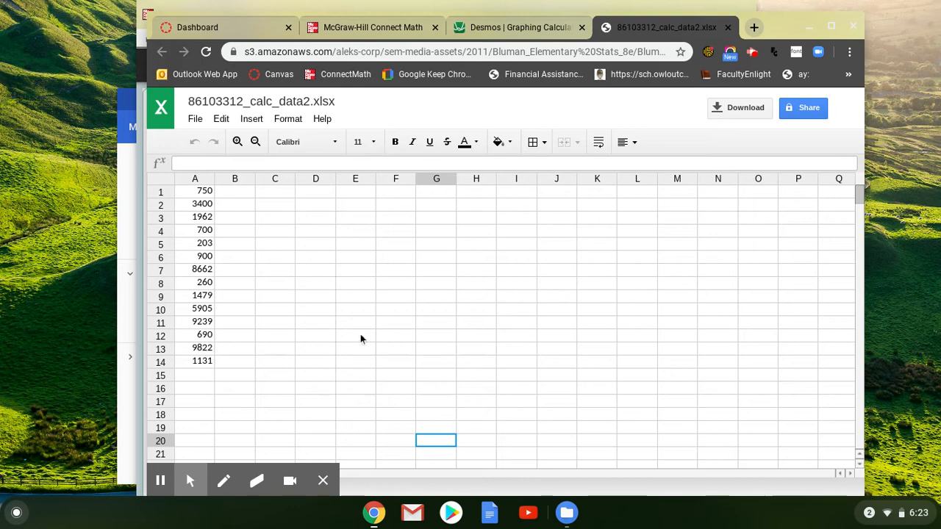
{"action": "left_click", "coordinate": [194, 120]}
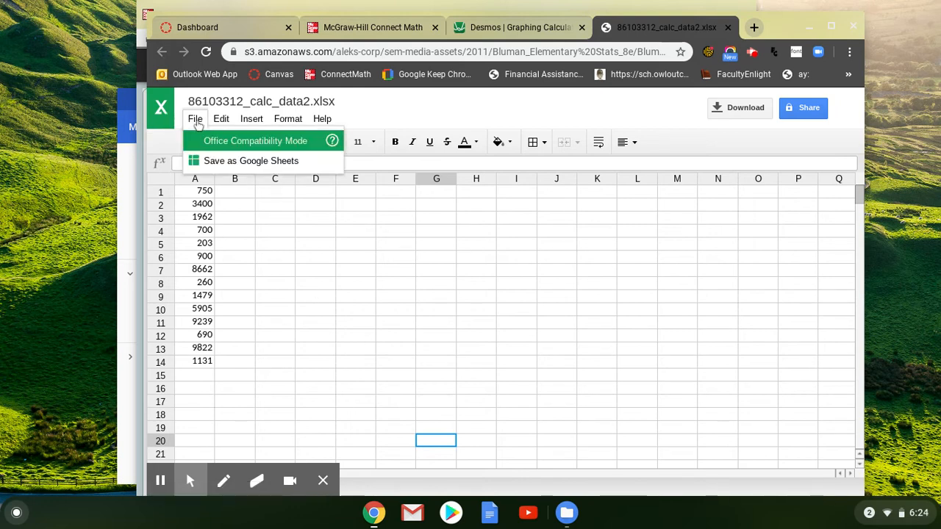
{"action": "left_click", "coordinate": [233, 162]}
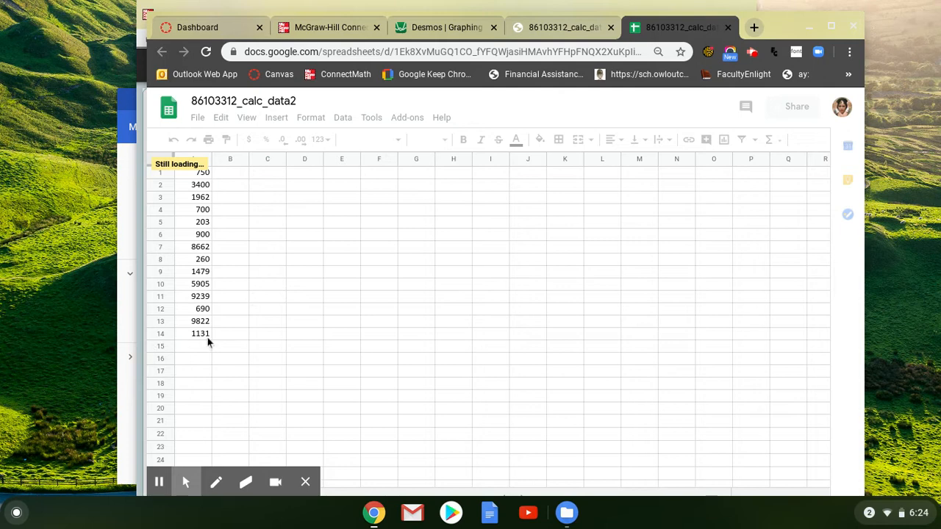
{"action": "left_click_drag", "start_coordinate": [145, 190], "coordinate": [132, 205]}
{"action": "left_click", "coordinate": [127, 204]}
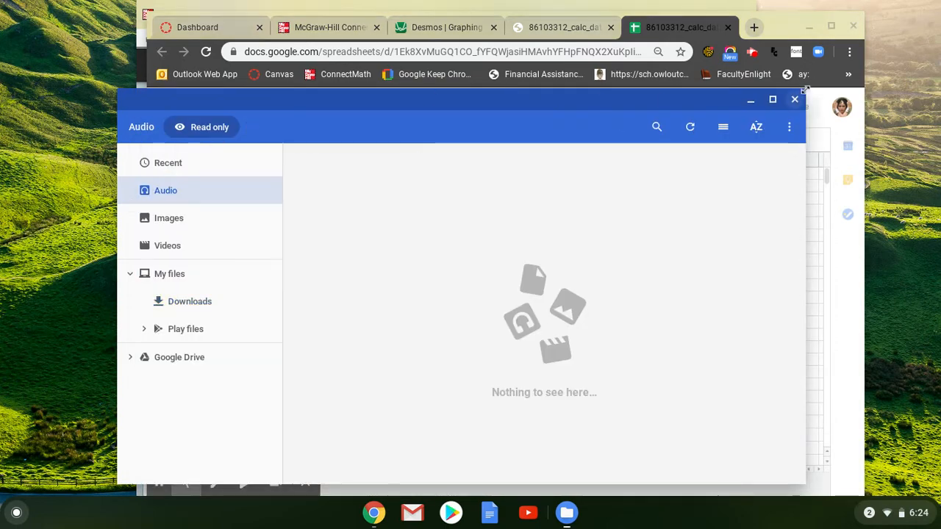
{"action": "left_click", "coordinate": [795, 100]}
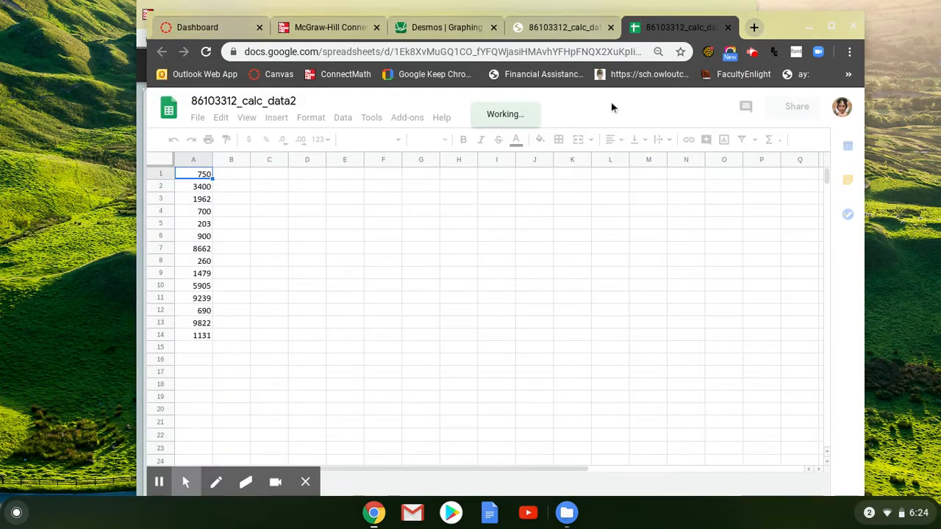
Review question 1 in the Connect Math window, then return to the Google Sheets spreadsheet
{"action": "left_click", "coordinate": [163, 10]}
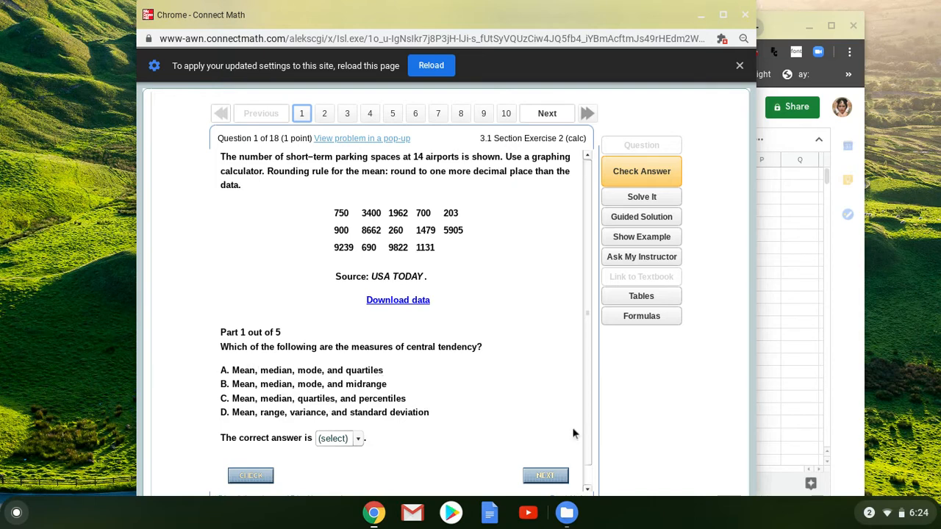
{"action": "left_click", "coordinate": [789, 359]}
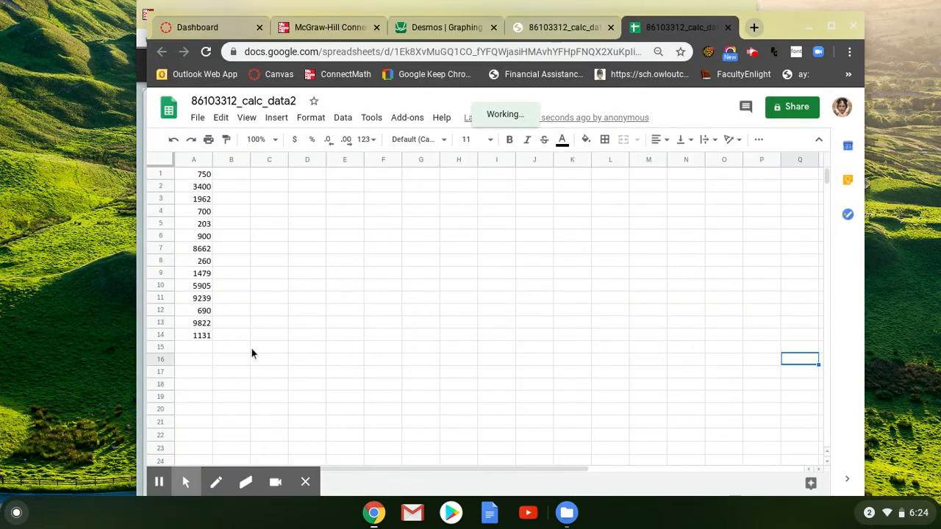
Label cell C2 "Mean" and calculate the average of A1:A14 in D2
{"action": "left_click", "coordinate": [270, 188]}
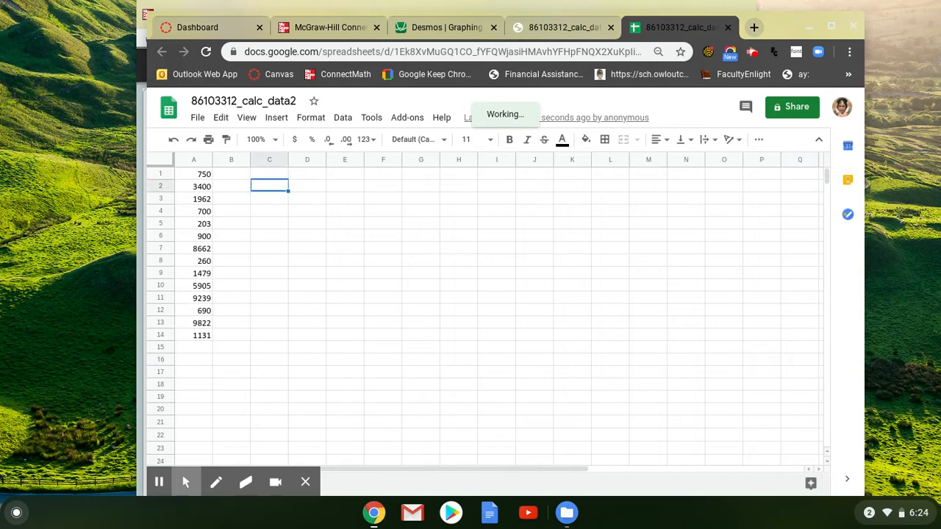
{"action": "type", "text": "Mean"}
{"action": "key", "text": "Tab"}
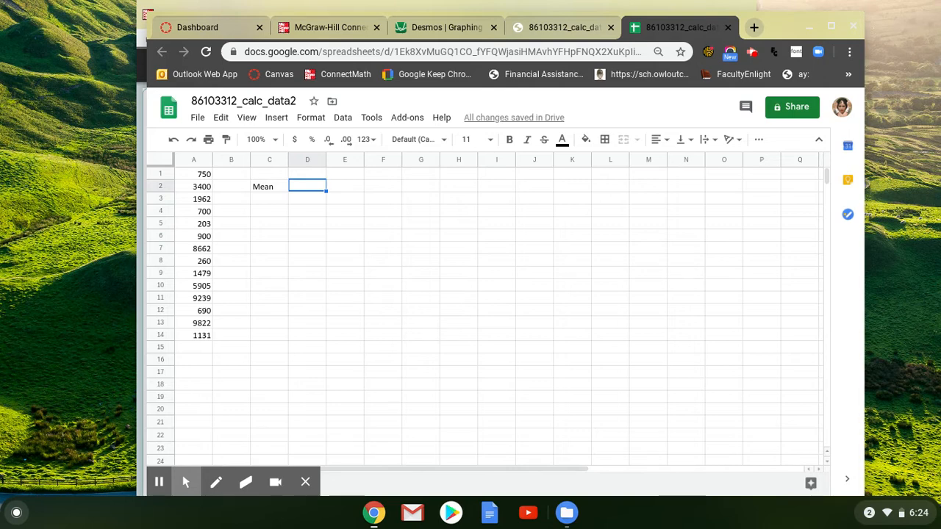
{"action": "type", "text": "="}
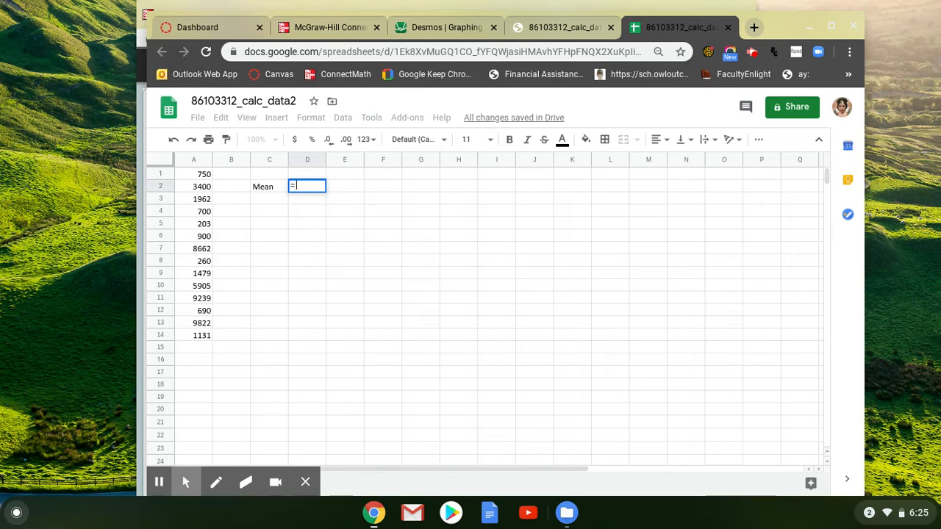
{"action": "type", "text": "average"}
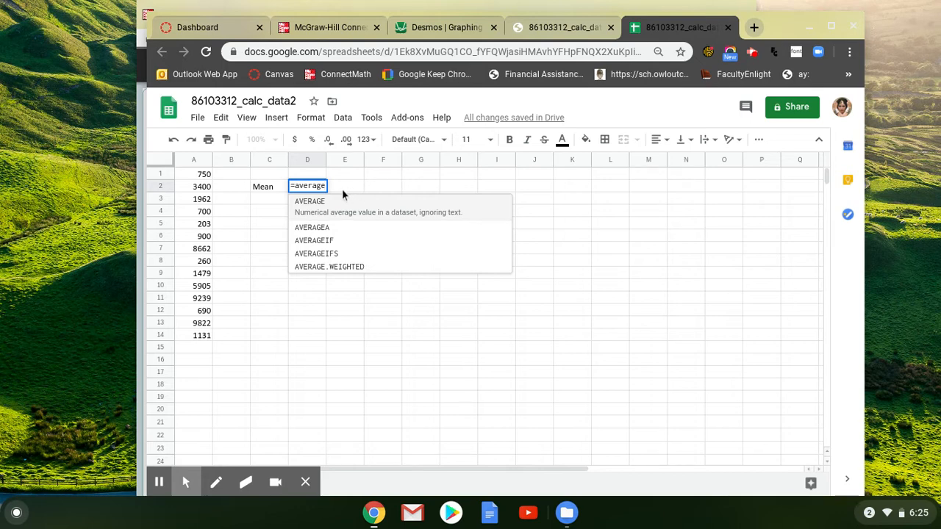
{"action": "type", "text": "("}
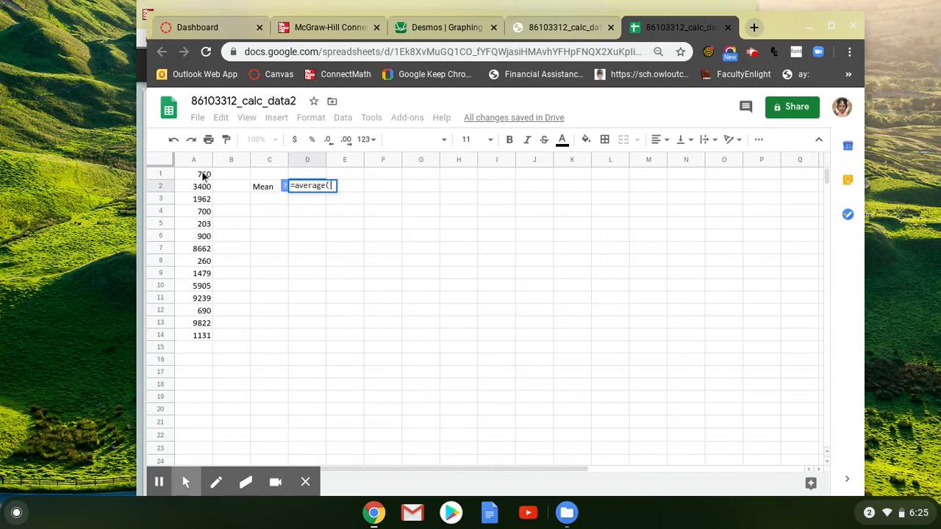
{"action": "left_click_drag", "start_coordinate": [203, 177], "coordinate": [205, 335]}
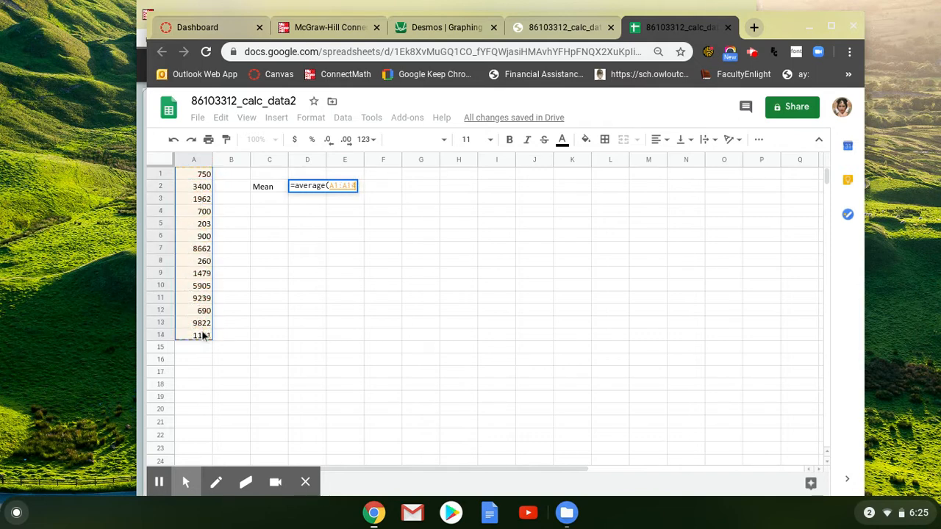
{"action": "key", "text": "Return"}
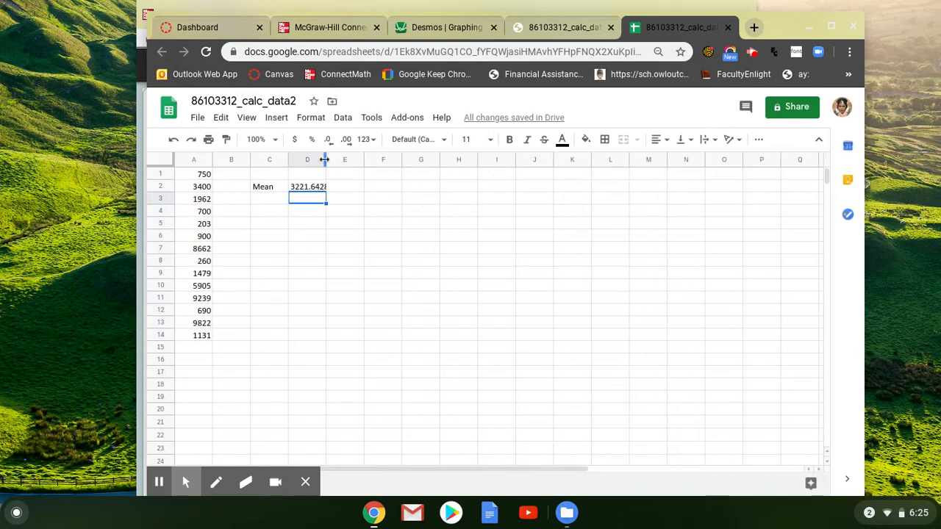
Widen column D to fit the mean and reduce D2 to three decimal places
{"action": "left_click_drag", "start_coordinate": [324, 160], "coordinate": [338, 159]}
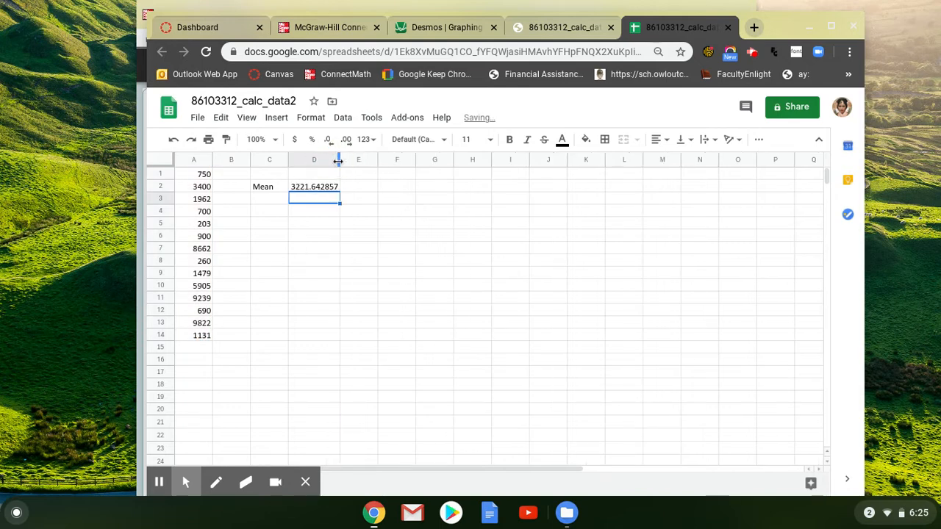
{"action": "left_click", "coordinate": [298, 189]}
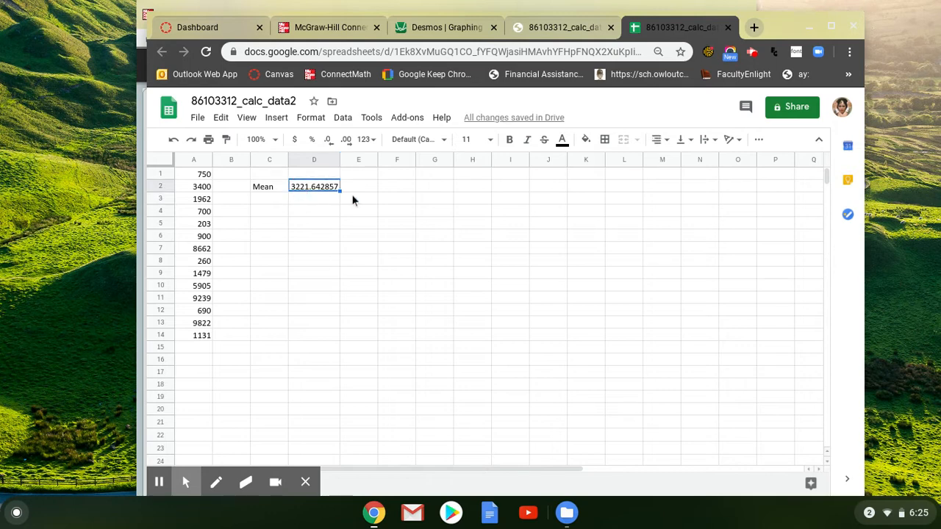
{"action": "left_click", "coordinate": [331, 146]}
{"action": "left_click", "coordinate": [331, 146]}
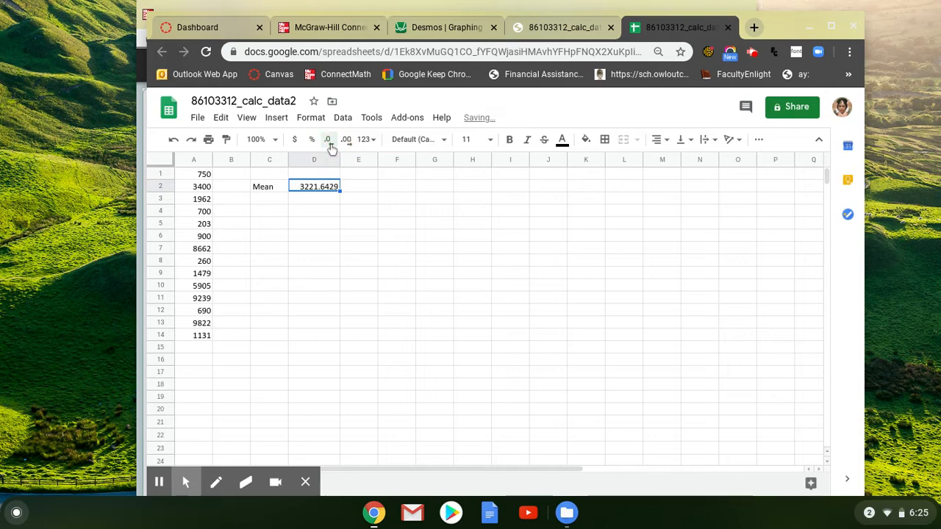
{"action": "left_click", "coordinate": [331, 146]}
Label cell C3 "Median" and calculate the median of A1:A14 in D3
{"action": "left_click", "coordinate": [273, 199]}
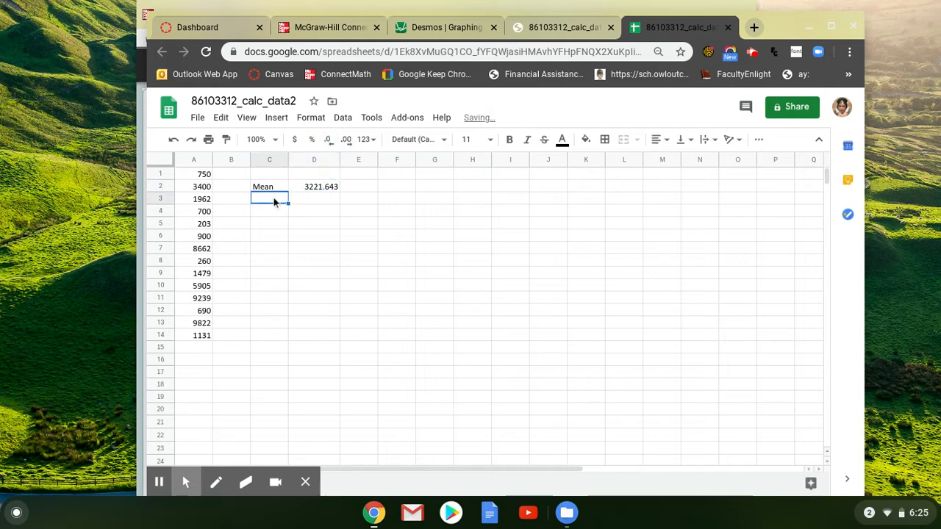
{"action": "type", "text": "Median"}
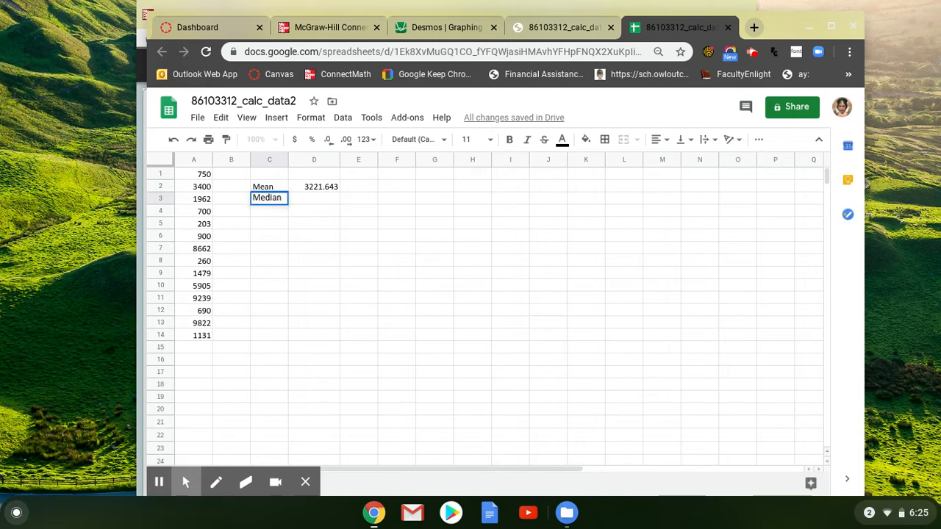
{"action": "key", "text": "Tab"}
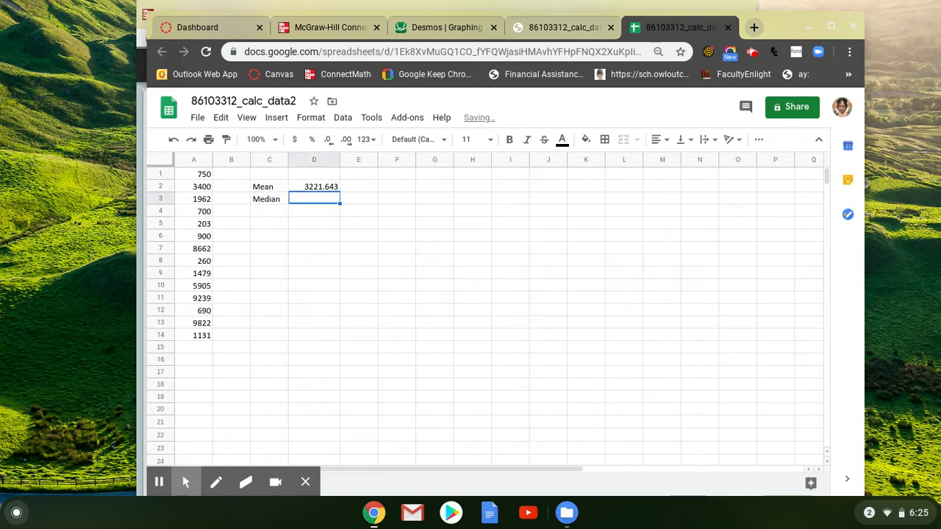
{"action": "type", "text": "="}
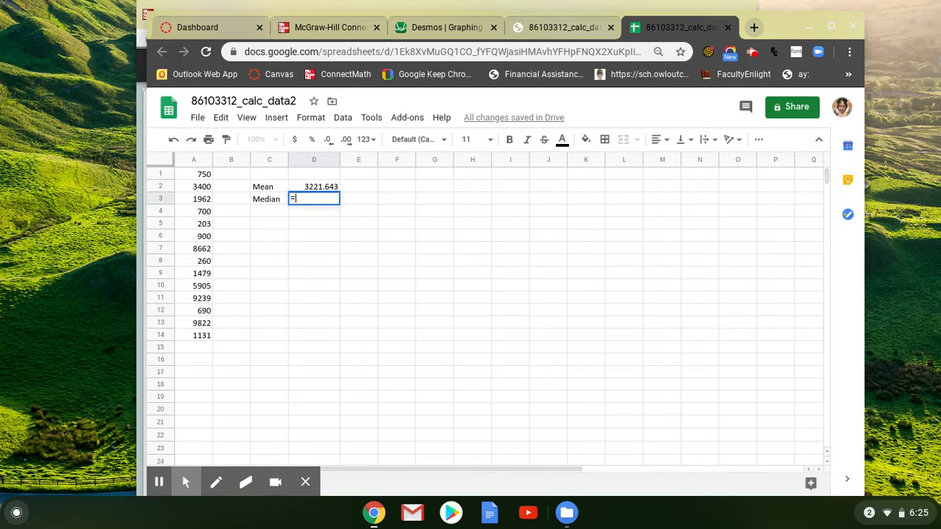
{"action": "type", "text": "m"}
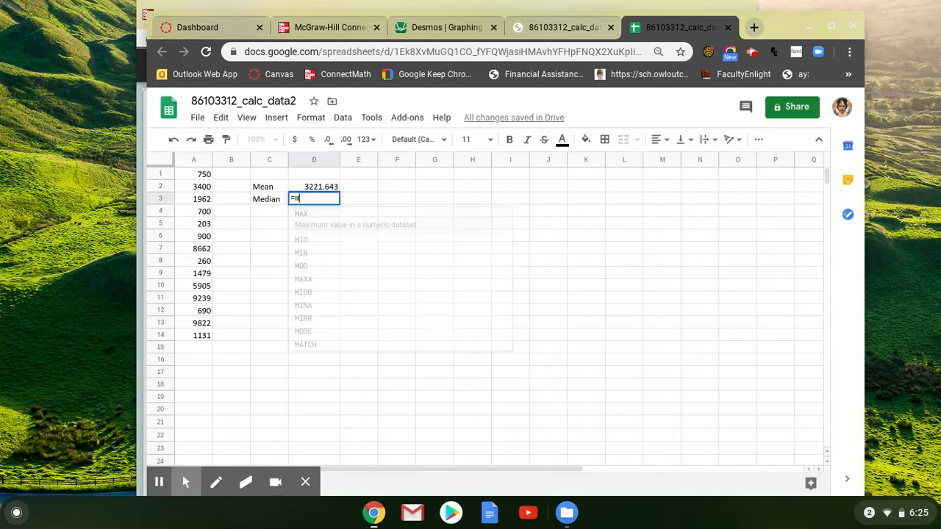
{"action": "type", "text": "edian"}
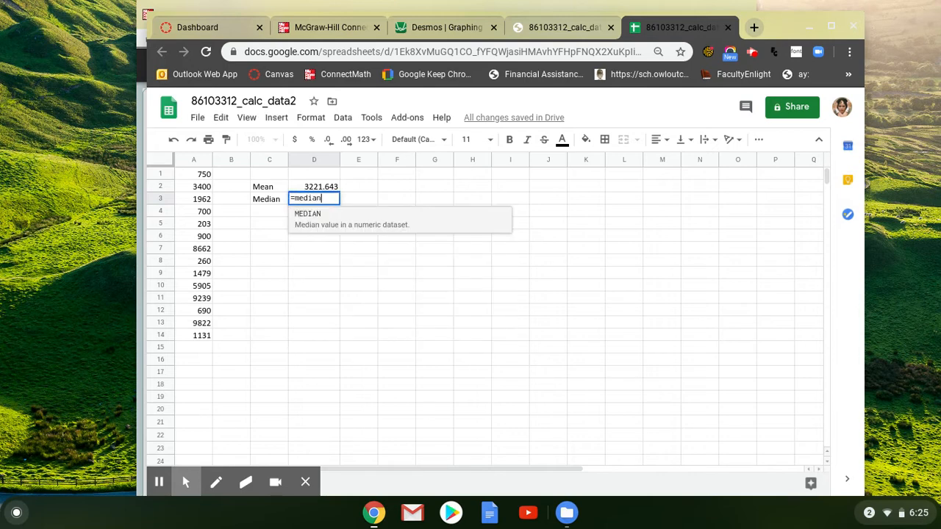
{"action": "type", "text": "("}
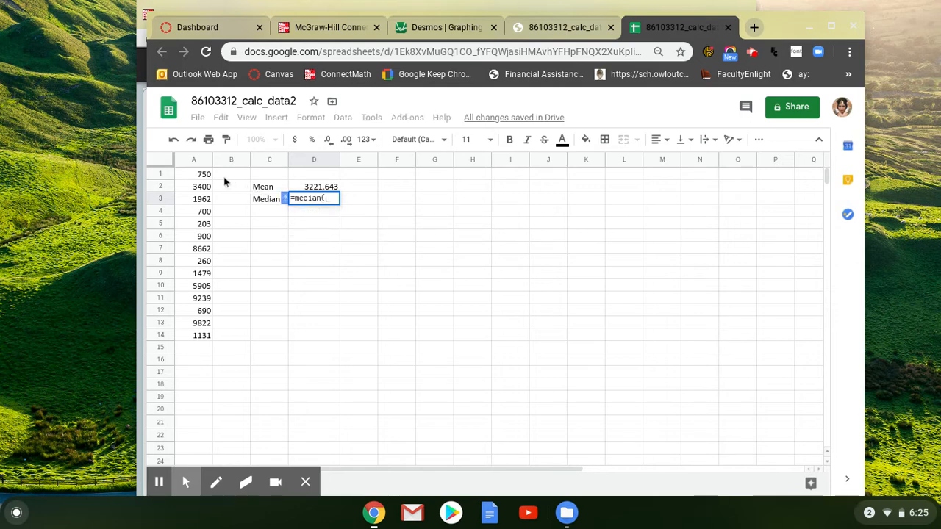
{"action": "left_click_drag", "start_coordinate": [204, 176], "coordinate": [206, 336]}
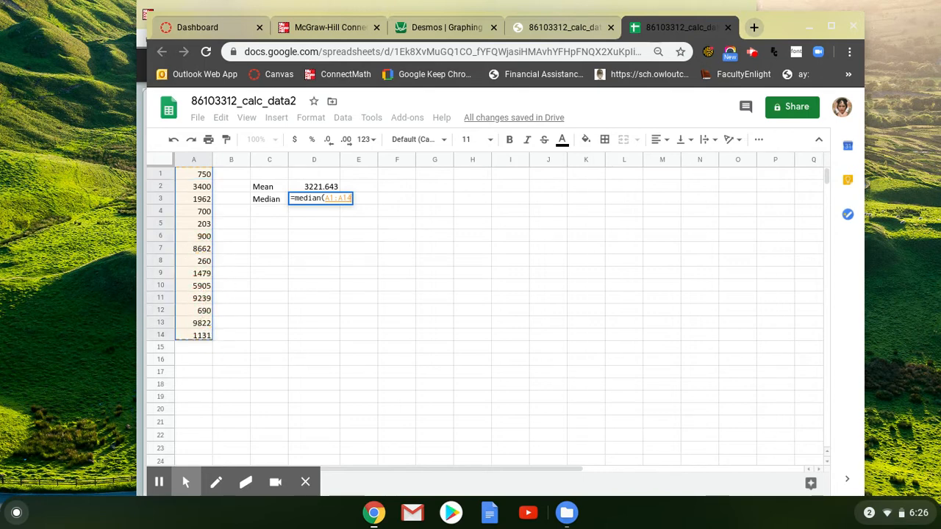
{"action": "key", "text": "Return"}
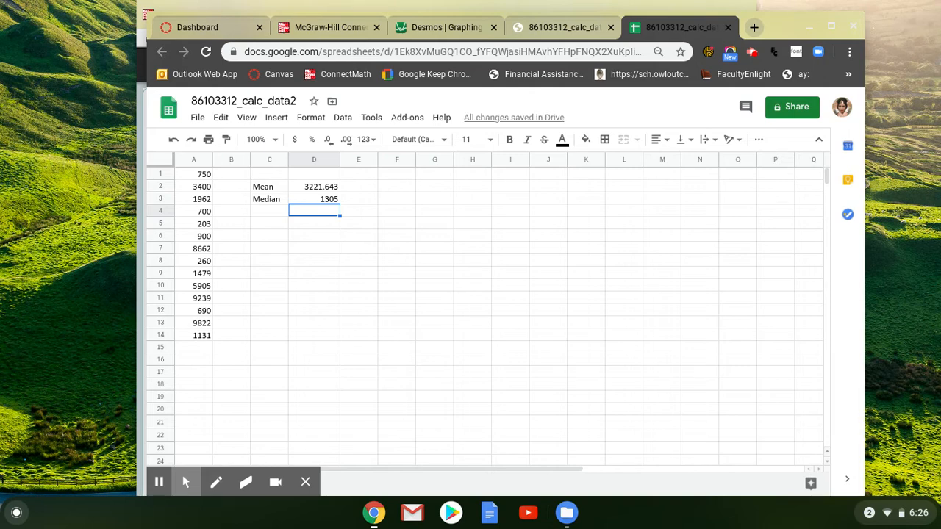
Label cell C4 "Std Dev S" for the sample standard deviation
{"action": "left_click", "coordinate": [269, 211]}
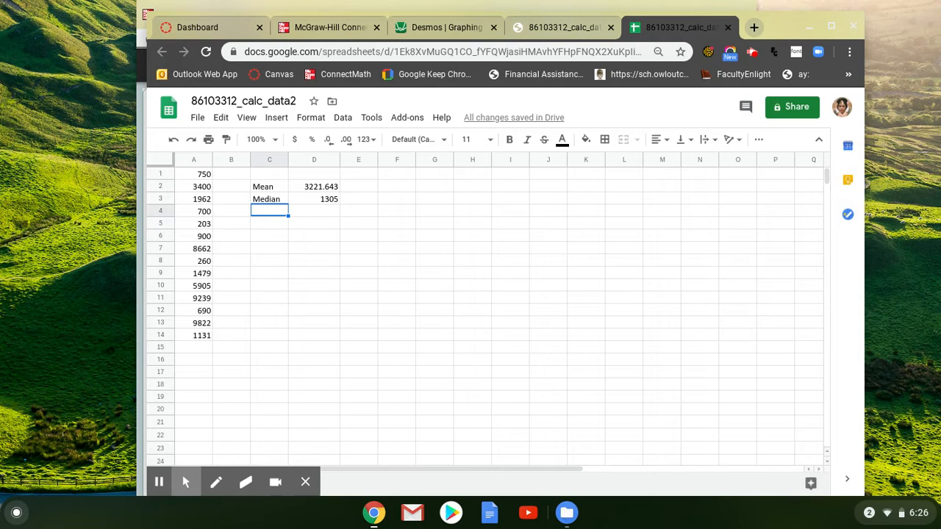
{"action": "type", "text": "="}
{"action": "key", "text": "BackSpace"}
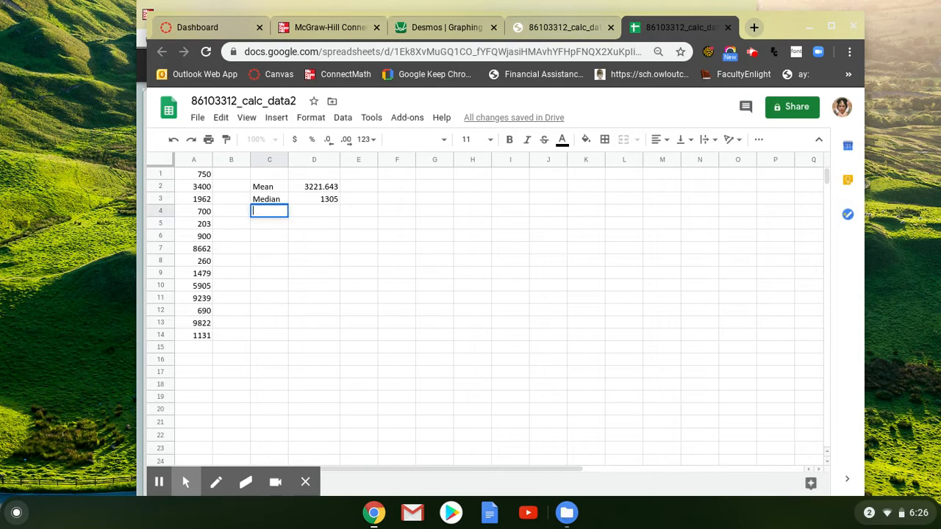
{"action": "type", "text": "Std Dev S"}
{"action": "key", "text": "Tab"}
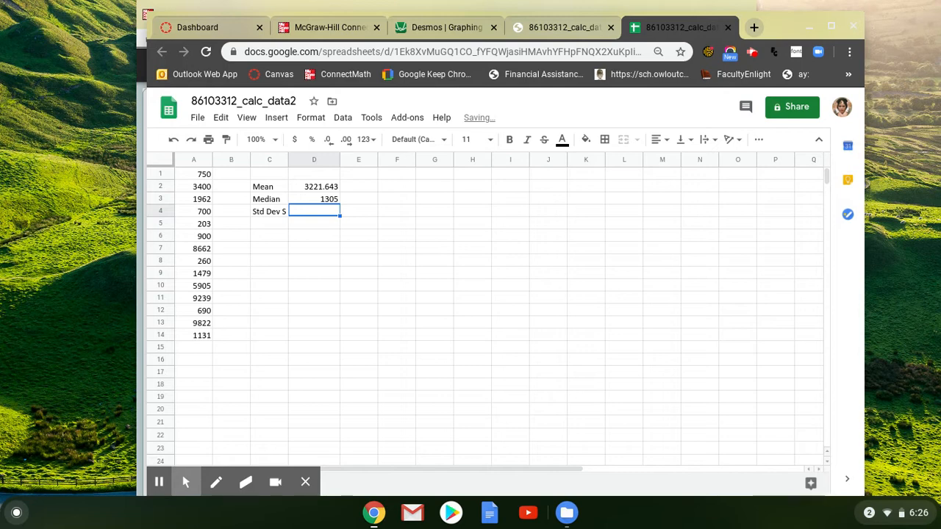
Calculate the sample standard deviation of A1:A14 in D4 with the STDEV.S function
{"action": "type", "text": "=std"}
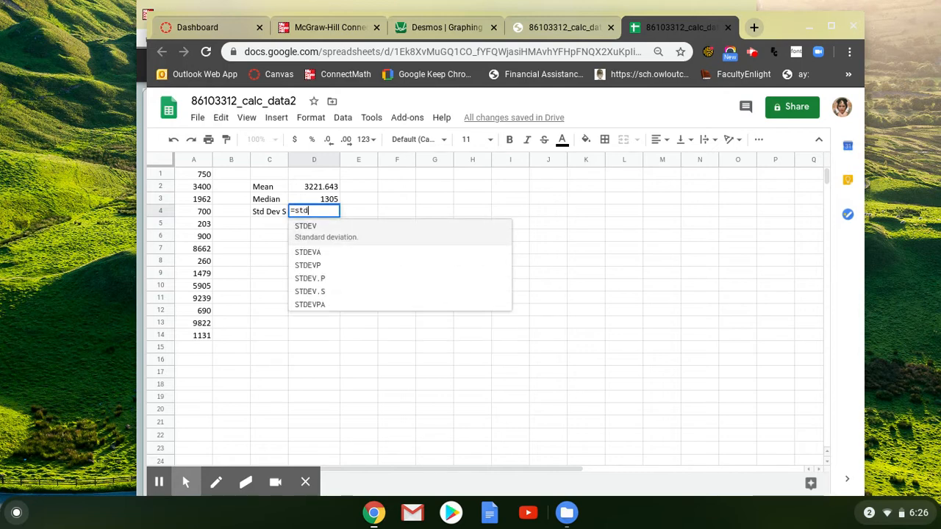
{"action": "key", "text": "Down"}
{"action": "key", "text": "Down"}
{"action": "key", "text": "Down"}
{"action": "key", "text": "Down"}
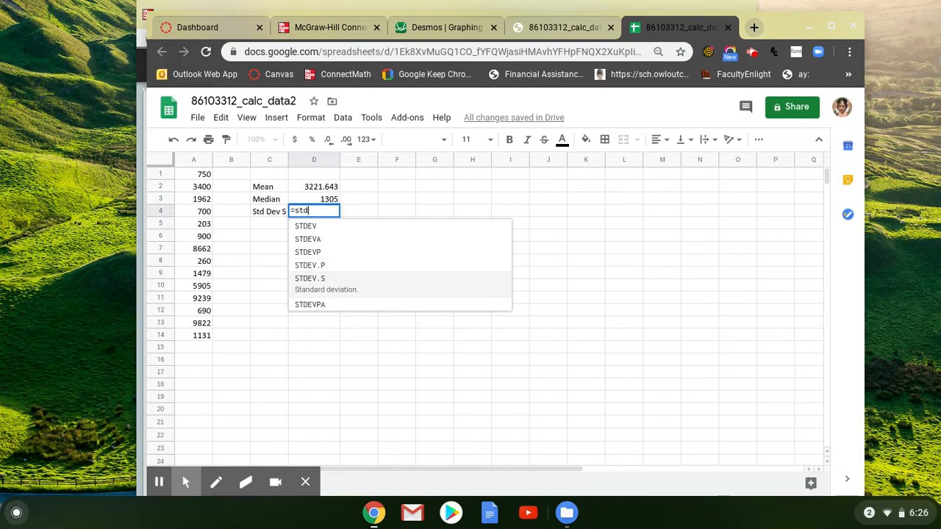
{"action": "type", "text": "ev.s"}
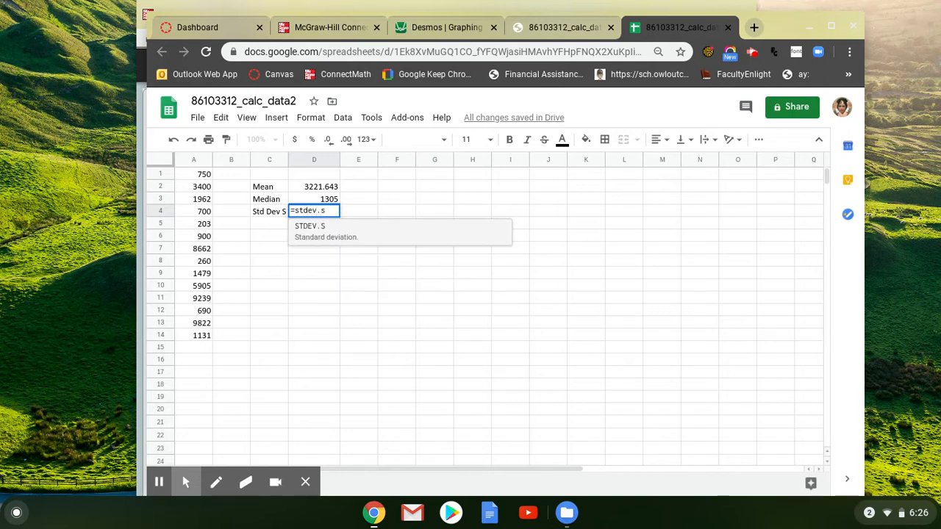
{"action": "type", "text": "("}
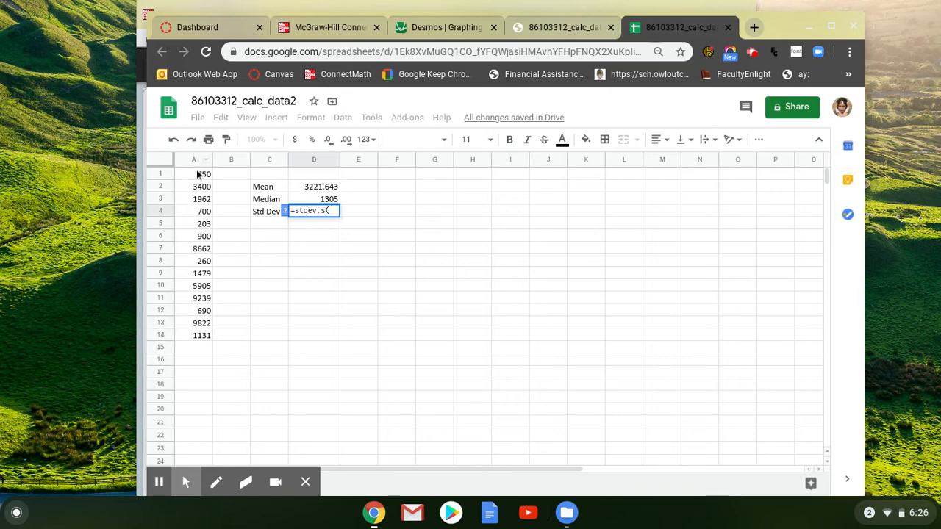
{"action": "left_click_drag", "start_coordinate": [197, 175], "coordinate": [208, 337]}
{"action": "key", "text": "Return"}
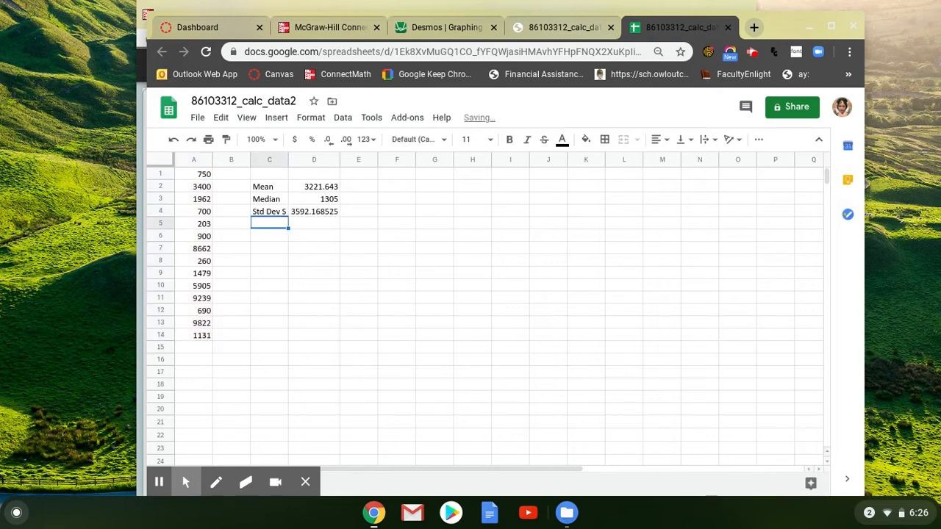
Label cell C5 "Std dev P" and calculate the population standard deviation of A1:A14 in D5 with STDEV.P
{"action": "type", "text": "Std d"}
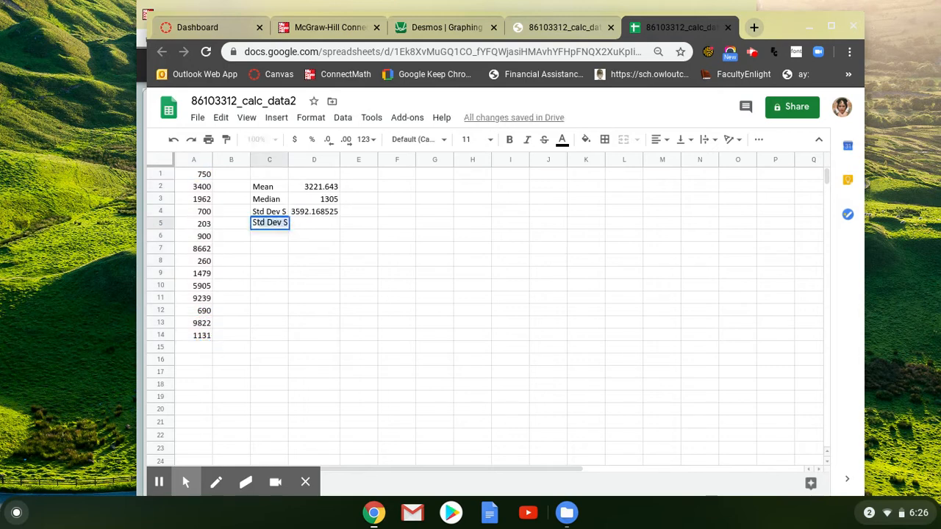
{"action": "type", "text": "ev S"}
{"action": "key", "text": "BackSpace"}
{"action": "type", "text": "P"}
{"action": "key", "text": "Tab"}
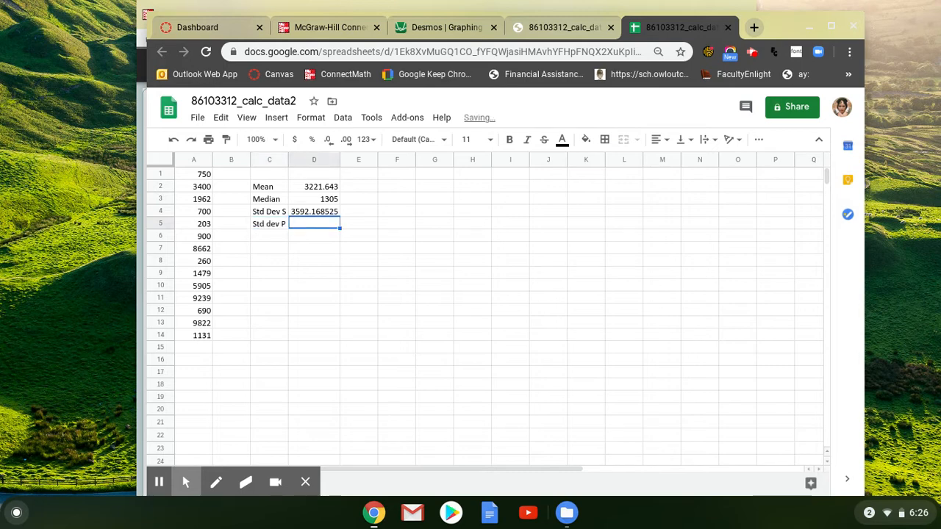
{"action": "type", "text": "="}
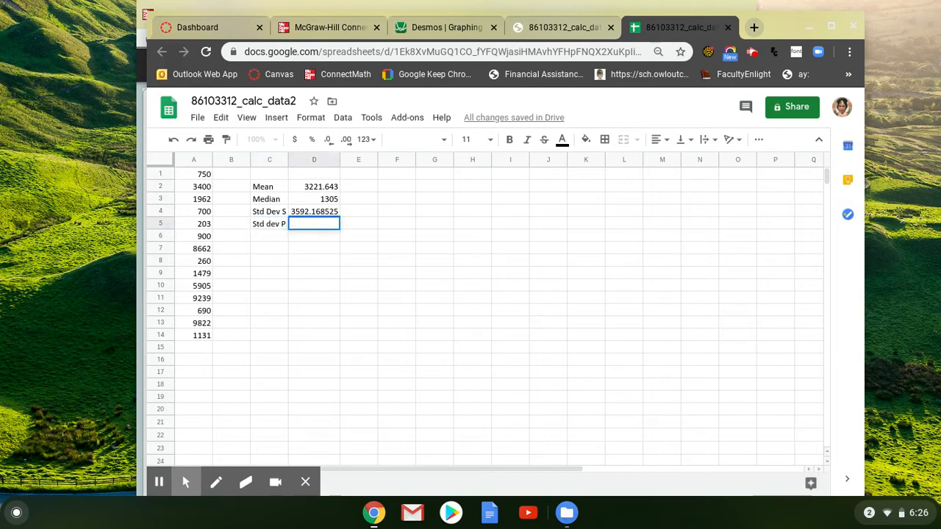
{"action": "type", "text": "stdev"}
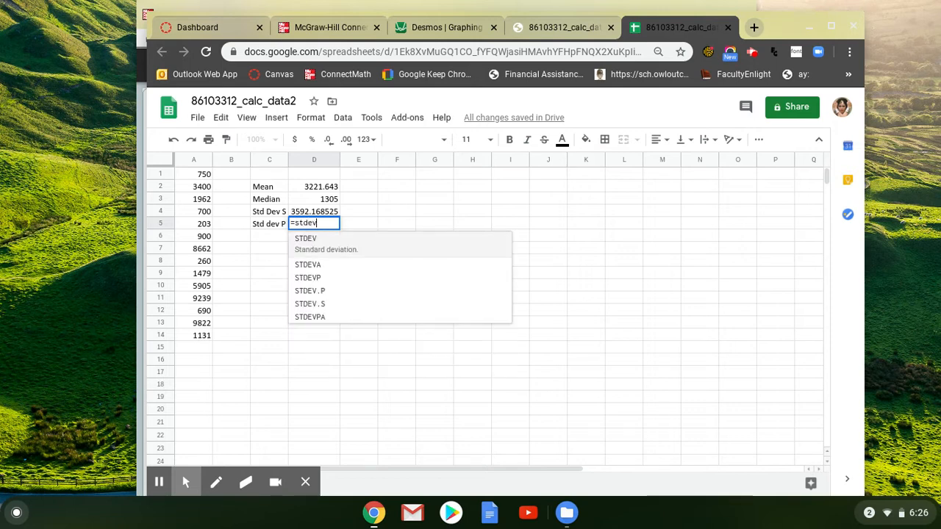
{"action": "type", "text": ".p("}
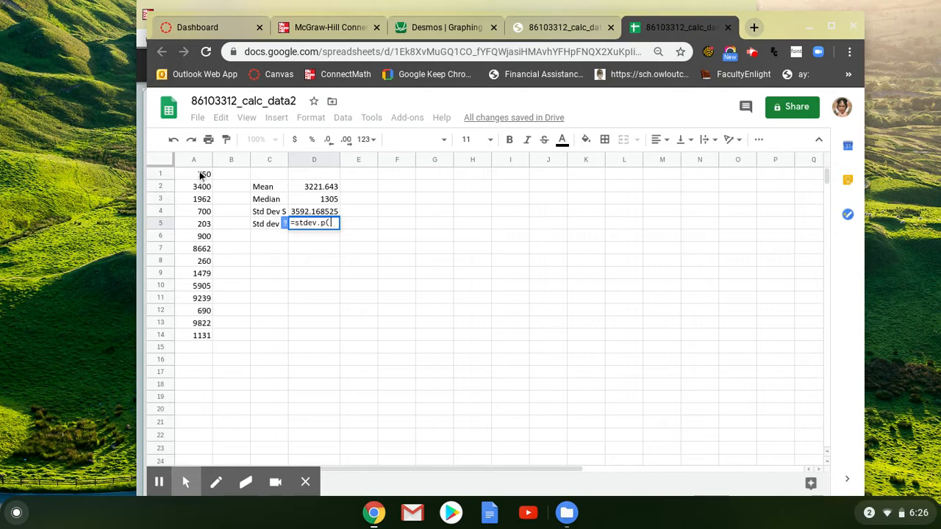
{"action": "left_click_drag", "start_coordinate": [200, 174], "coordinate": [208, 330]}
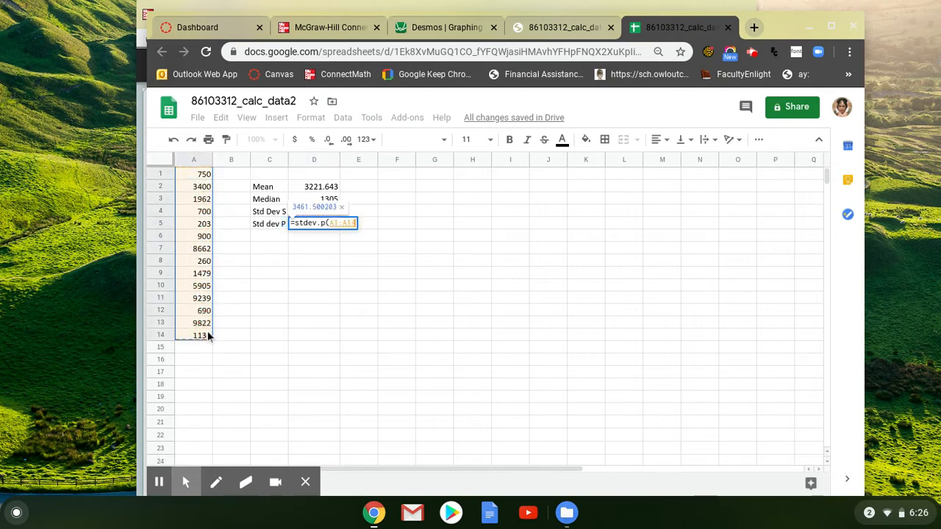
{"action": "key", "text": "Return"}
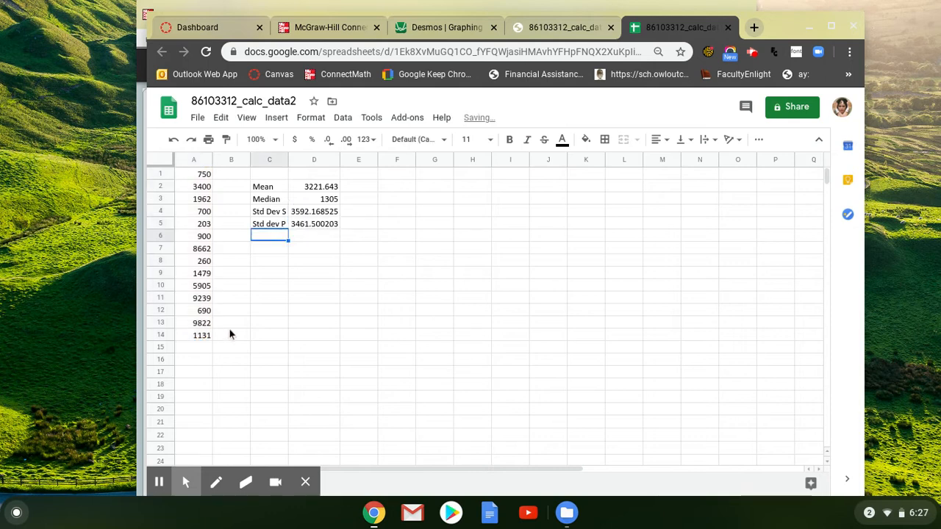
Label cell C6 "n" and count the values of A1:A14 in D6 with the COUNT function
{"action": "type", "text": "n"}
{"action": "key", "text": "Tab"}
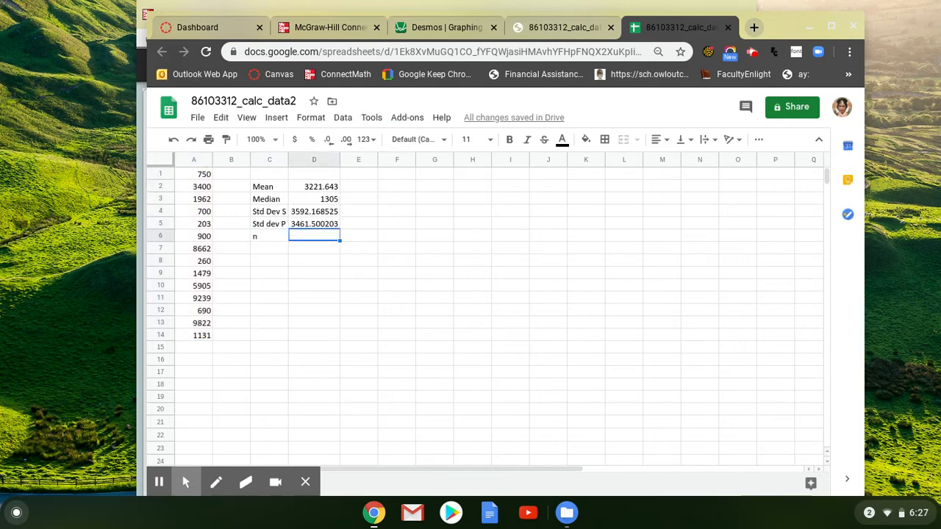
{"action": "type", "text": "="}
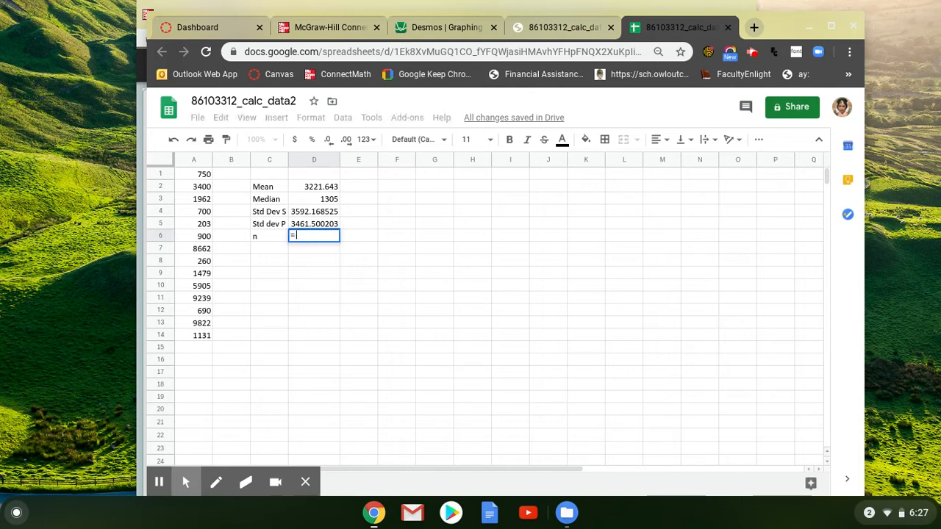
{"action": "type", "text": "count"}
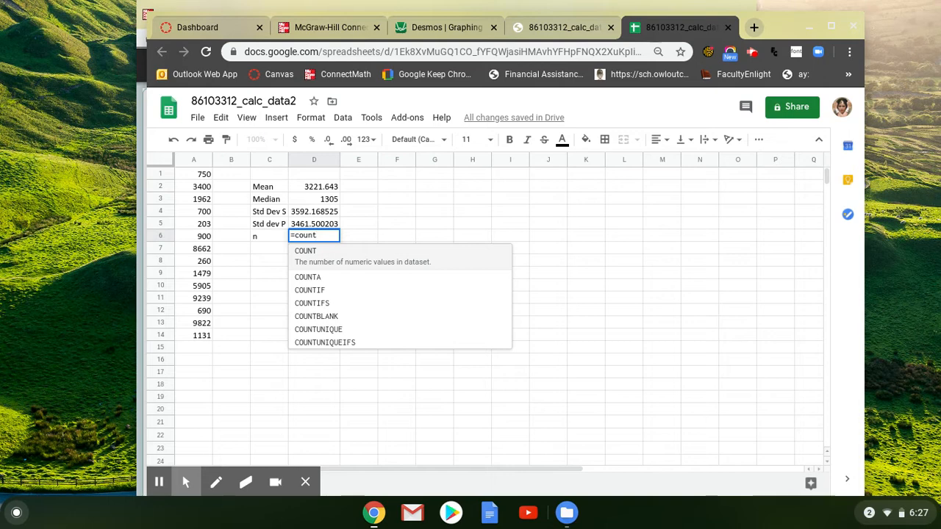
{"action": "type", "text": "("}
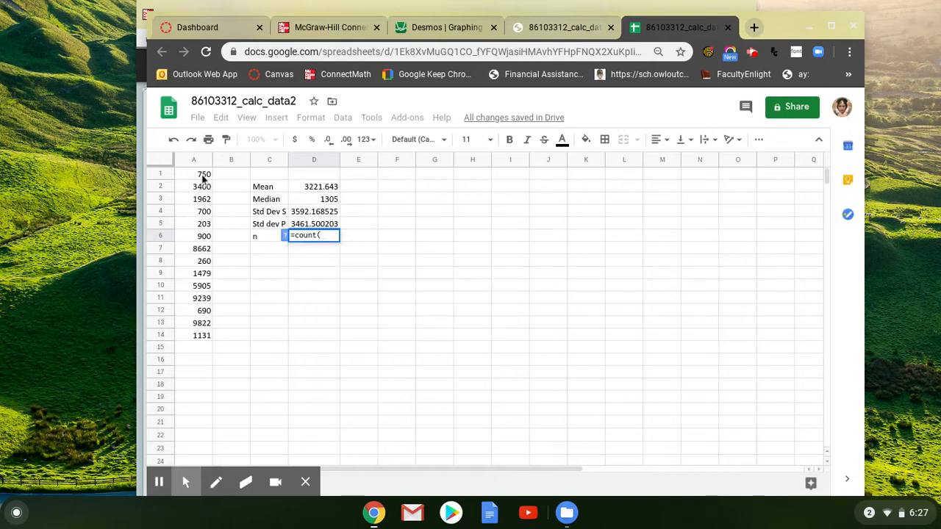
{"action": "left_click_drag", "start_coordinate": [202, 178], "coordinate": [203, 335]}
{"action": "key", "text": "Return"}
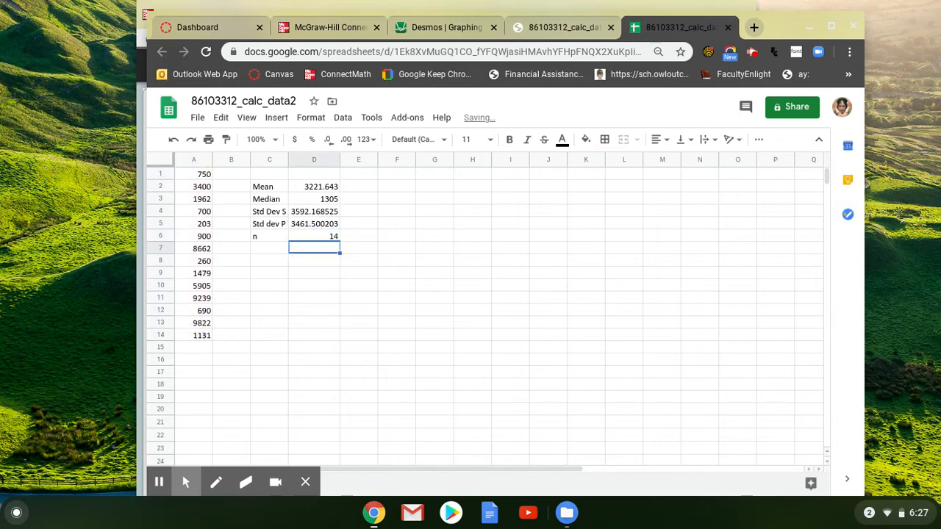
Label cell C7 "Mode" and calculate the mode of A1:A14 in D7 with the MODE function
{"action": "left_click", "coordinate": [270, 249]}
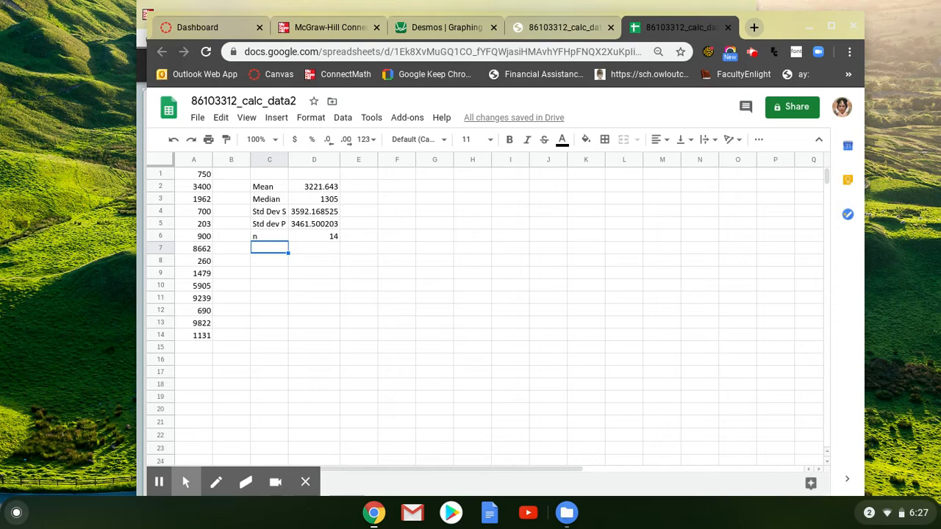
{"action": "type", "text": "Mode"}
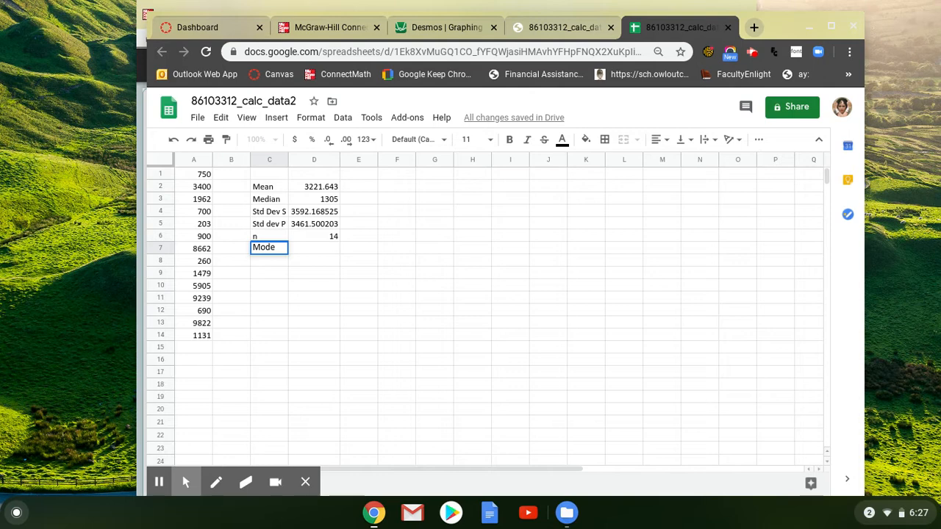
{"action": "key", "text": "Tab"}
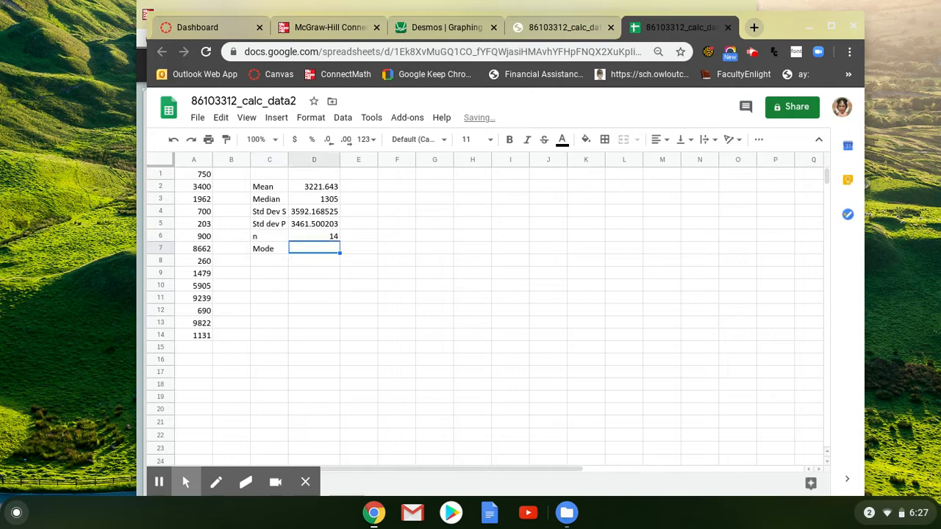
{"action": "type", "text": "=mode"}
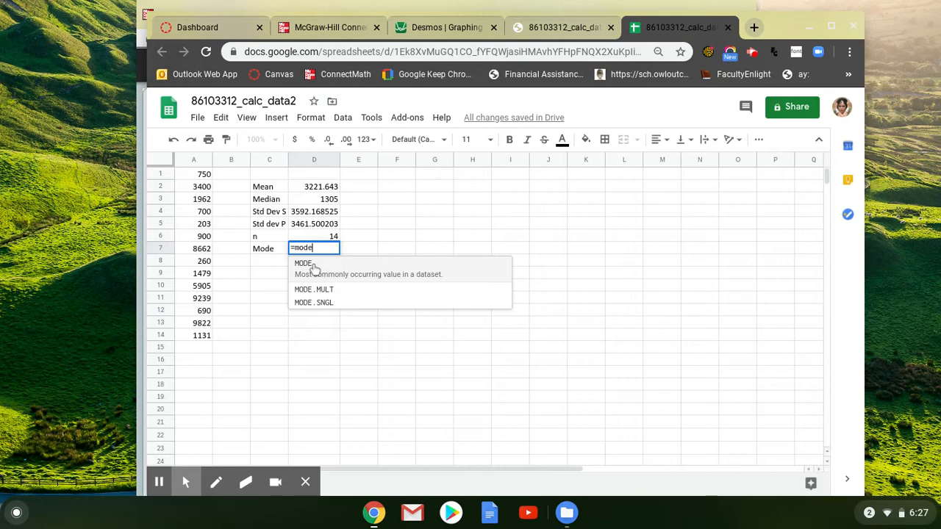
{"action": "type", "text": "("}
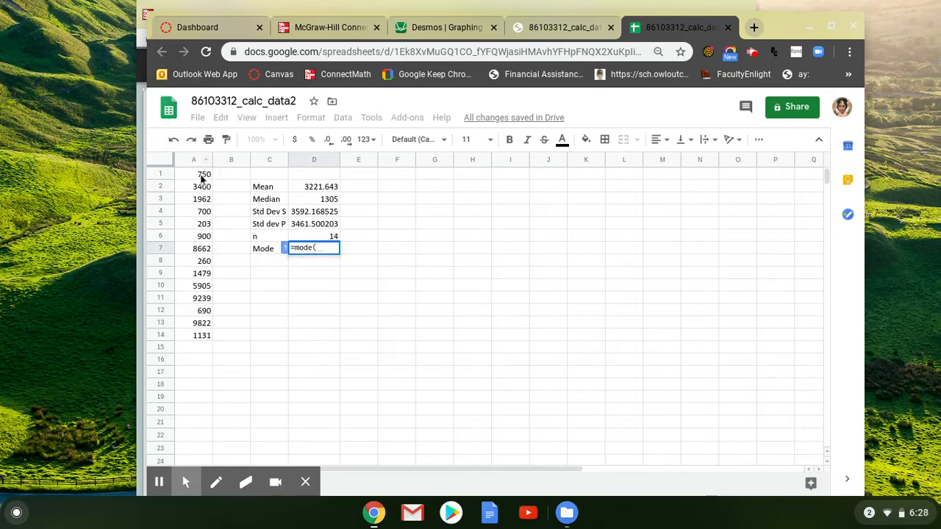
{"action": "left_click_drag", "start_coordinate": [202, 177], "coordinate": [204, 334]}
{"action": "key", "text": "Return"}
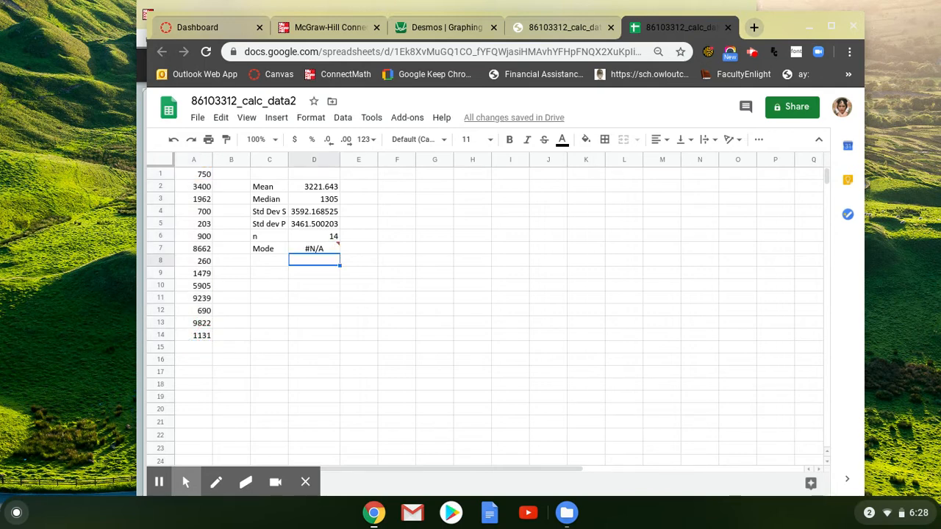
{"action": "key", "text": "Up"}
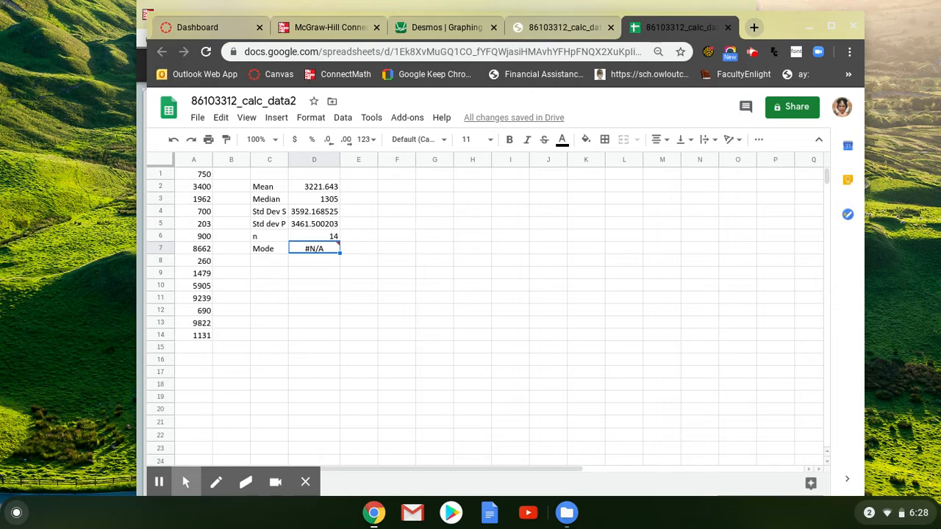
{"action": "left_click", "coordinate": [193, 161]}
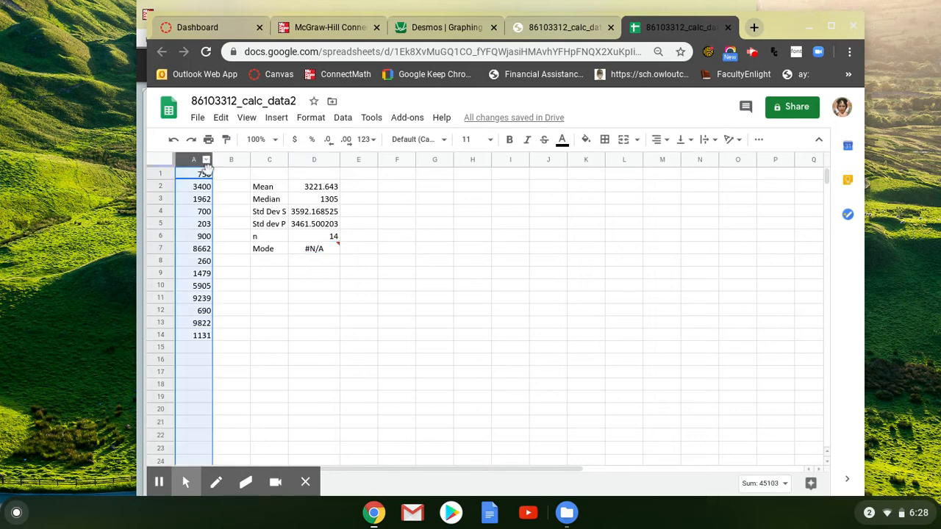
{"action": "left_click", "coordinate": [206, 161]}
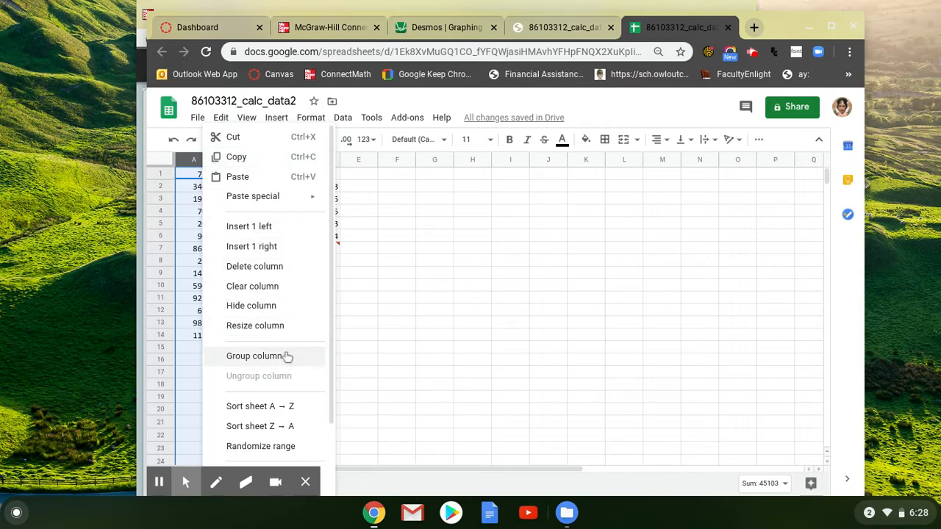
{"action": "scroll", "coordinate": [287, 358], "scroll_direction": "down", "scroll_amount": 3}
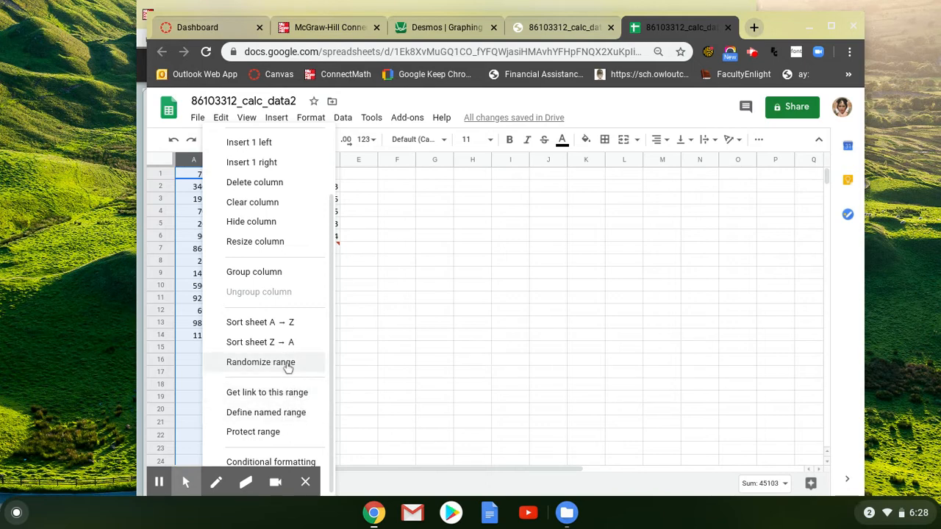
{"action": "left_click", "coordinate": [452, 287]}
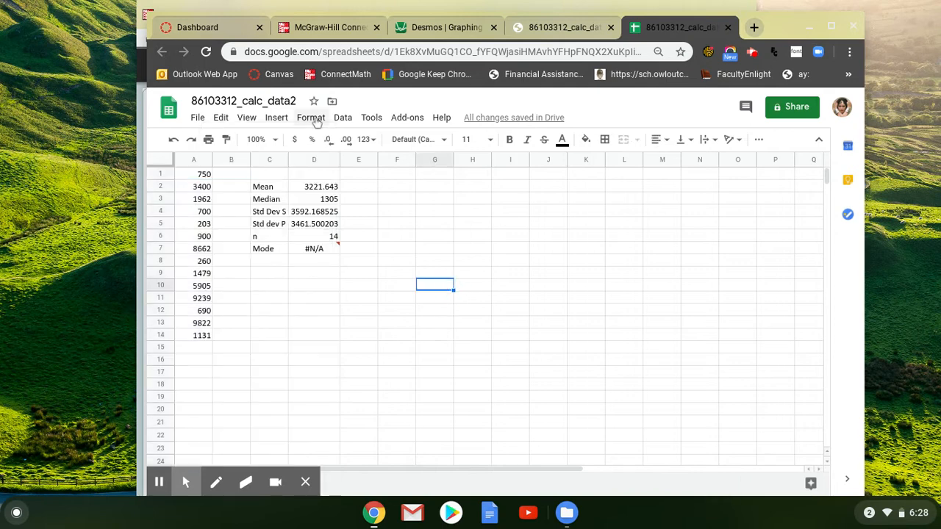
{"action": "left_click", "coordinate": [192, 160]}
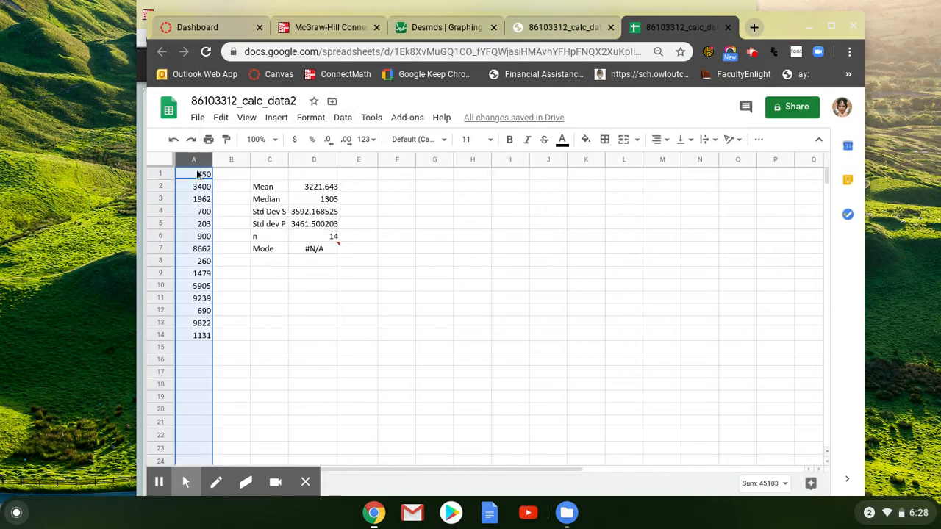
{"action": "left_click", "coordinate": [342, 117]}
{"action": "mouse_move", "coordinate": [372, 125]}
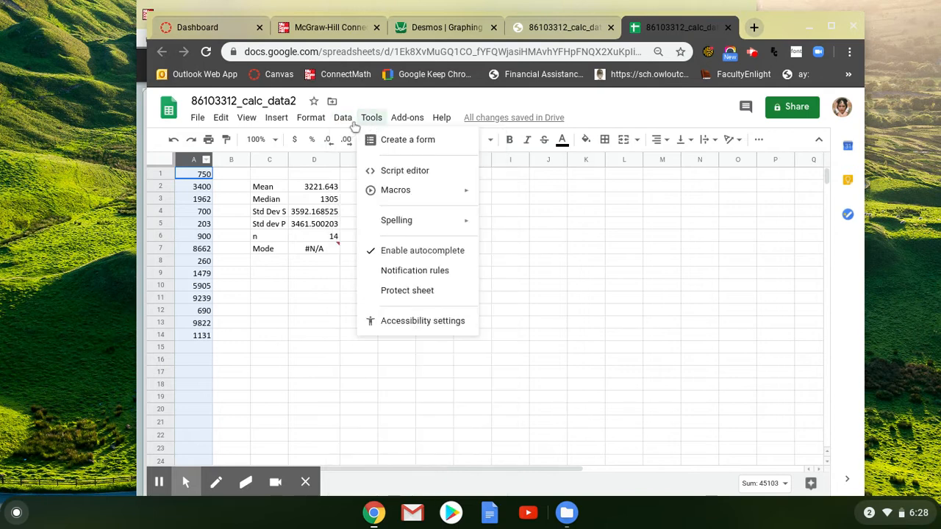
{"action": "mouse_move", "coordinate": [343, 120]}
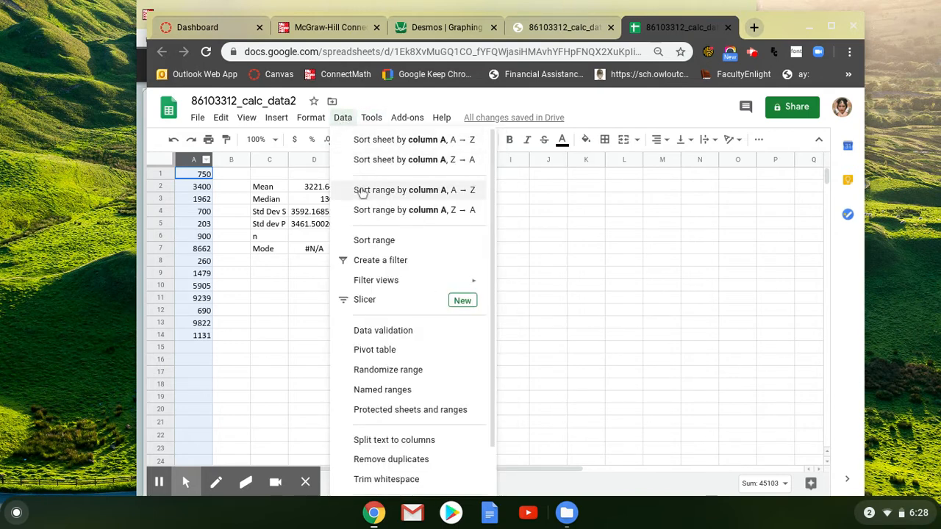
{"action": "left_click", "coordinate": [252, 399]}
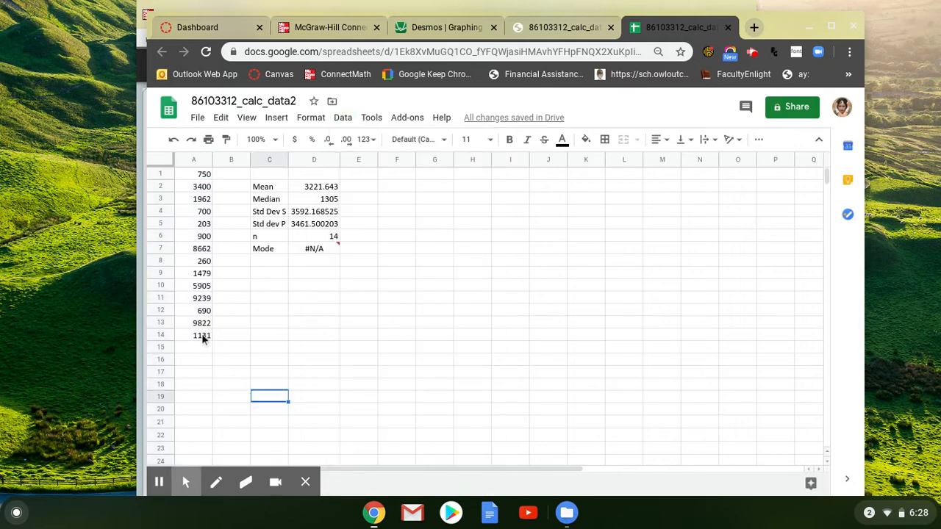
Select A1:A14 and try to sort the whole sheet by column A from A to Z
{"action": "left_click_drag", "start_coordinate": [203, 338], "coordinate": [199, 176]}
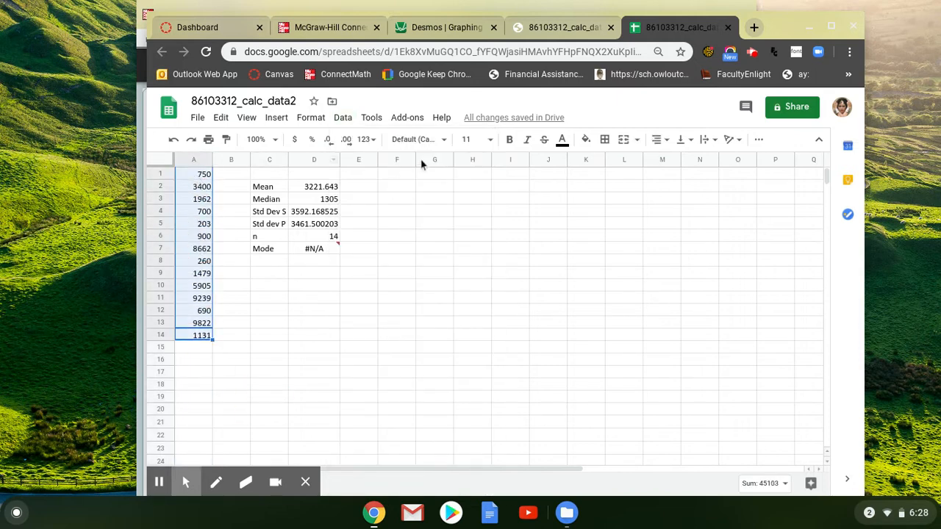
{"action": "left_click", "coordinate": [347, 122]}
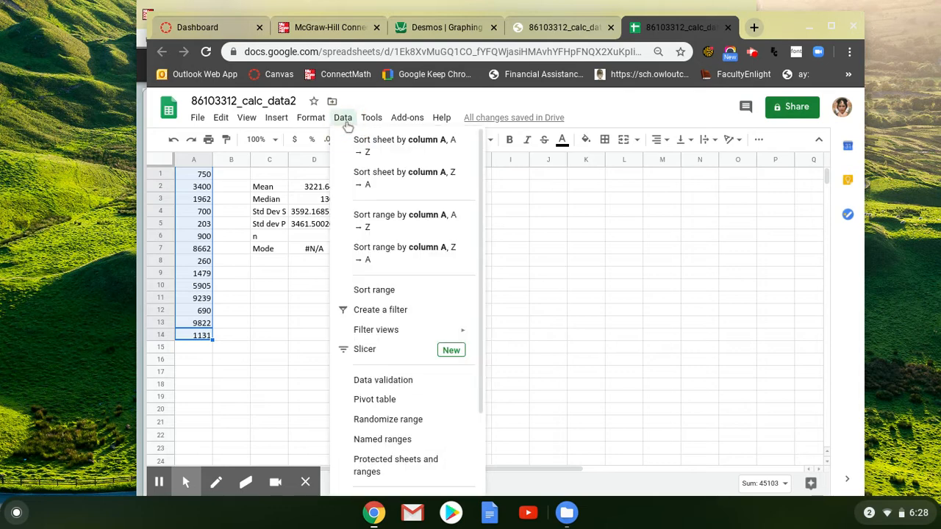
{"action": "left_click", "coordinate": [400, 147]}
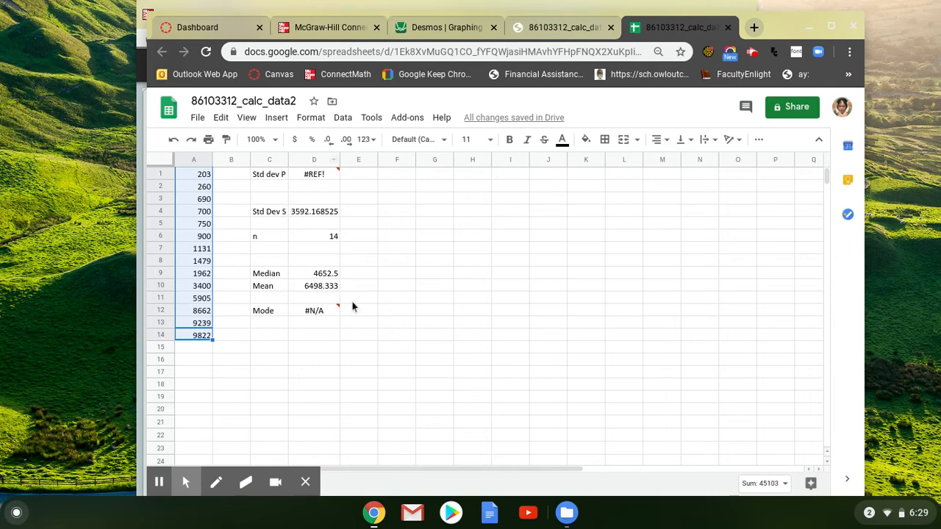
{"action": "key", "text": "ctrl+z"}
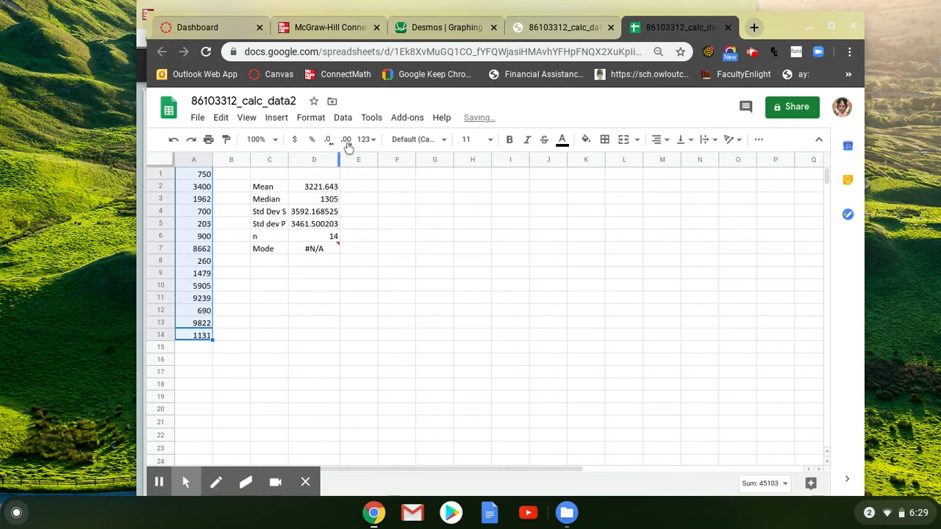
Sort only the selected range A1:A14 by column A from A to Z
{"action": "left_click", "coordinate": [343, 117]}
{"action": "left_click", "coordinate": [343, 118]}
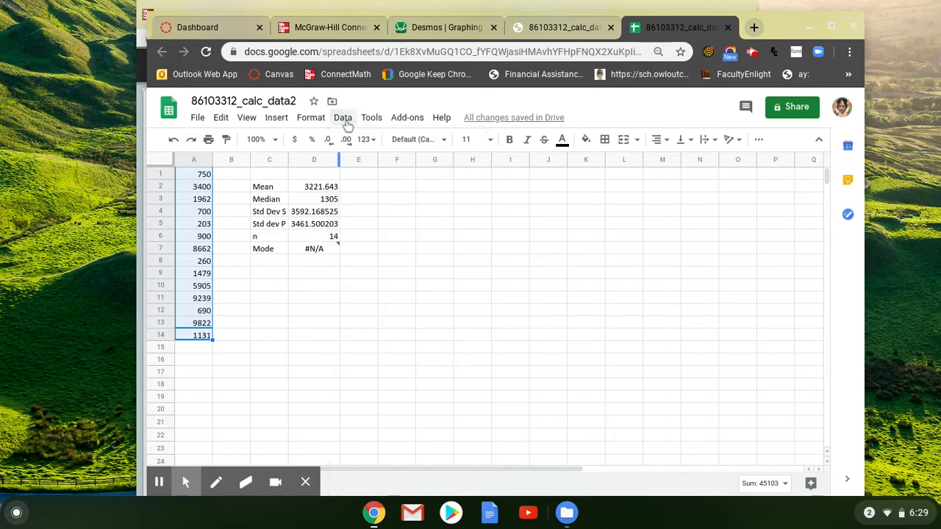
{"action": "left_click", "coordinate": [343, 117]}
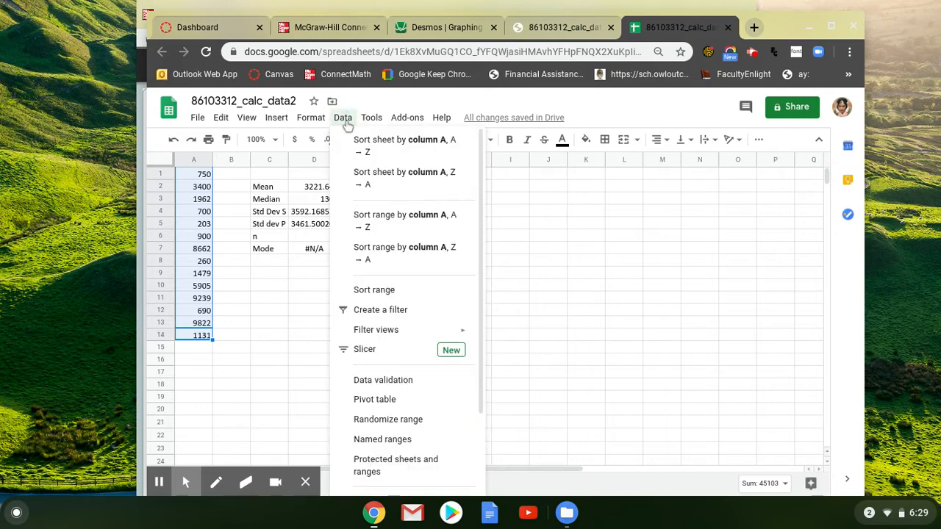
{"action": "left_click", "coordinate": [386, 221]}
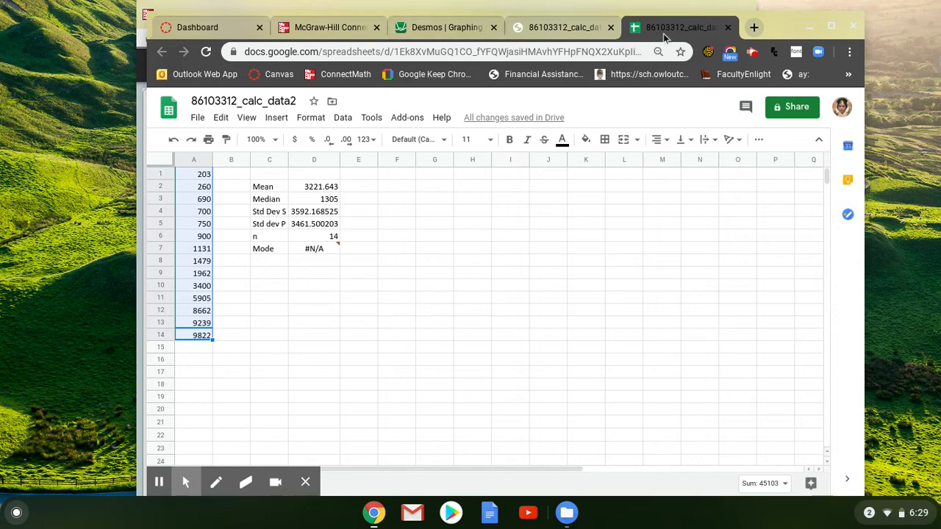
Close the old Desmos page, discarding its changes, and open a blank graphing calculator from desmos.com in a new browser page
{"action": "left_click", "coordinate": [494, 27]}
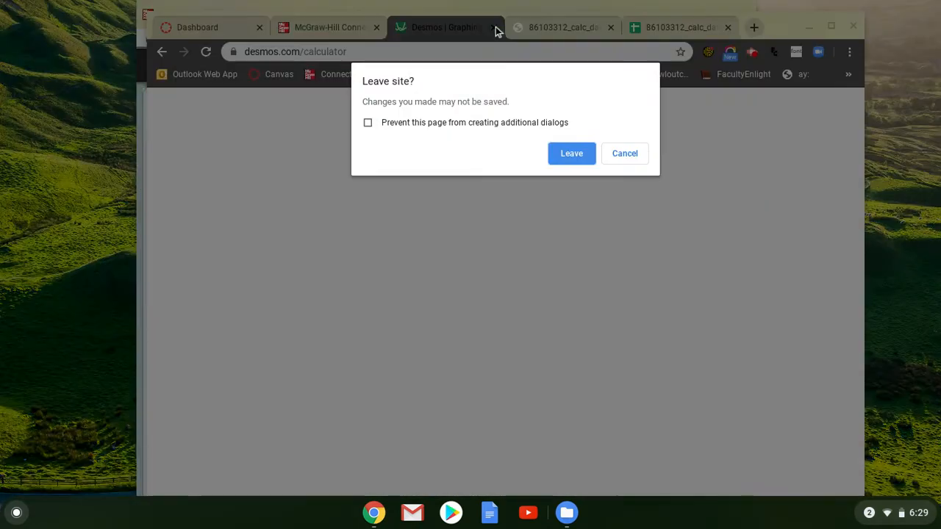
{"action": "left_click", "coordinate": [573, 153]}
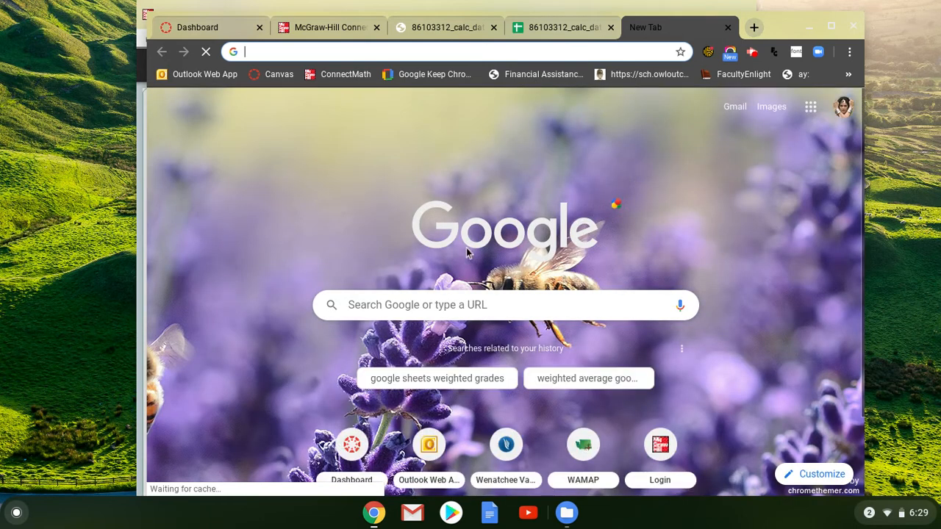
{"action": "type", "text": "desmos.com"}
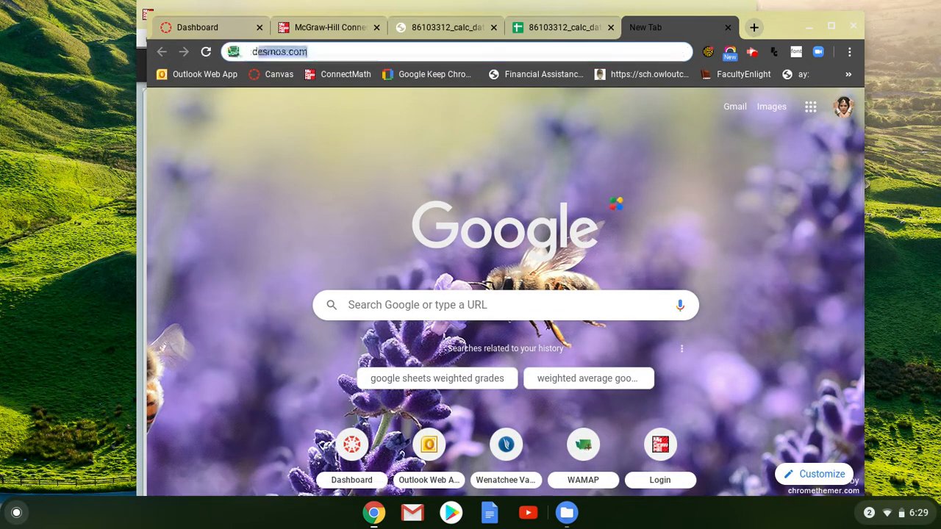
{"action": "key", "text": "Return"}
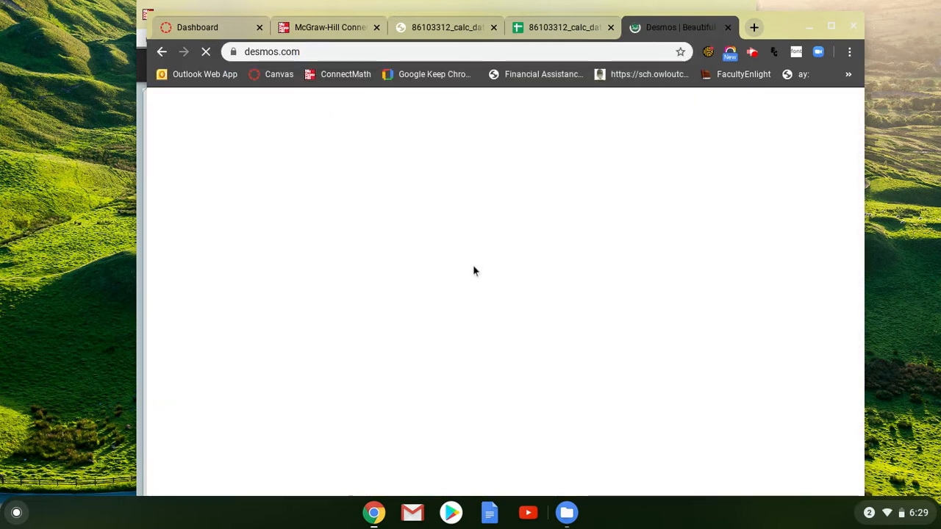
{"action": "left_click", "coordinate": [654, 232]}
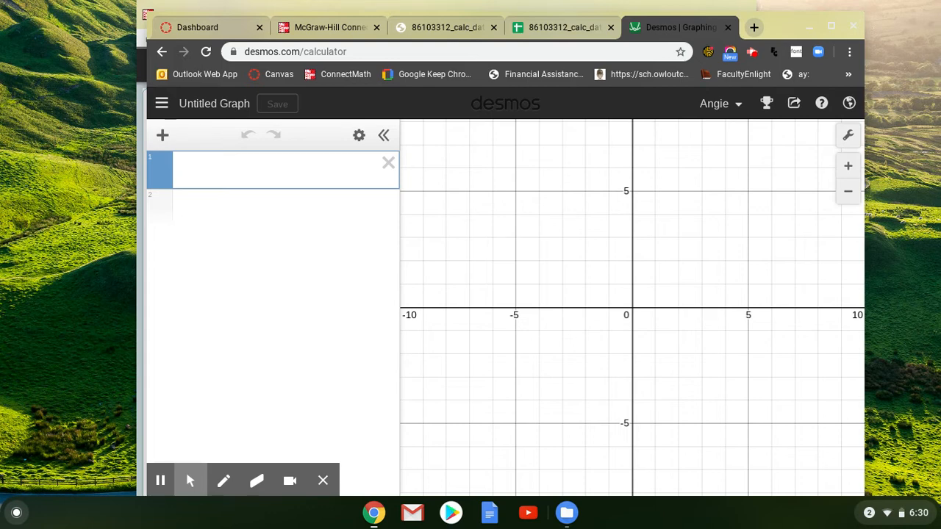
Define list L in the first Desmos expression with the sorted data copied from A1:A14 of the spreadsheet
{"action": "type", "text": "L ="}
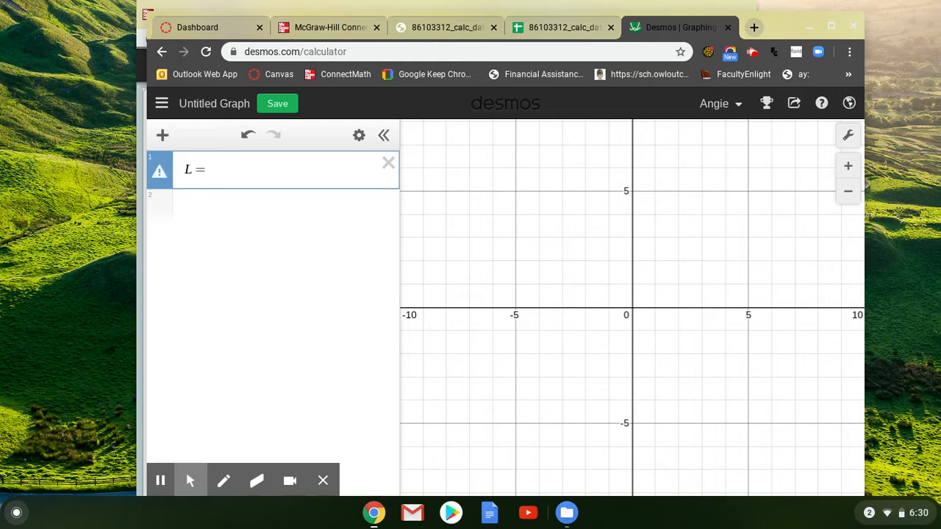
{"action": "left_click", "coordinate": [558, 27]}
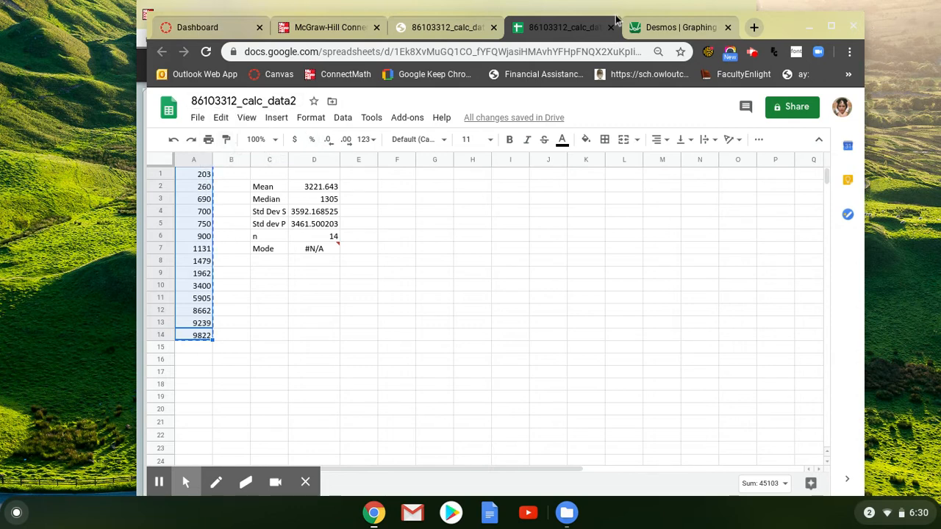
{"action": "left_click", "coordinate": [691, 27]}
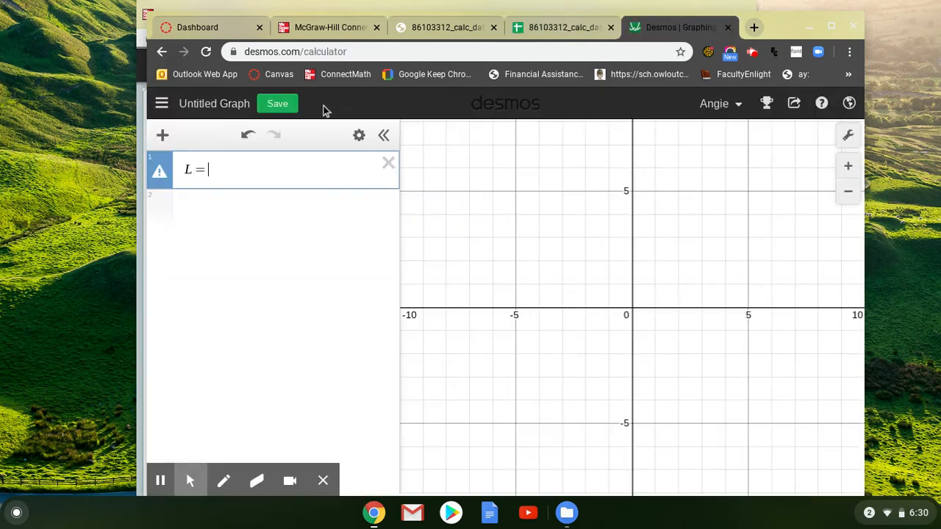
{"action": "key", "text": "ctrl+v"}
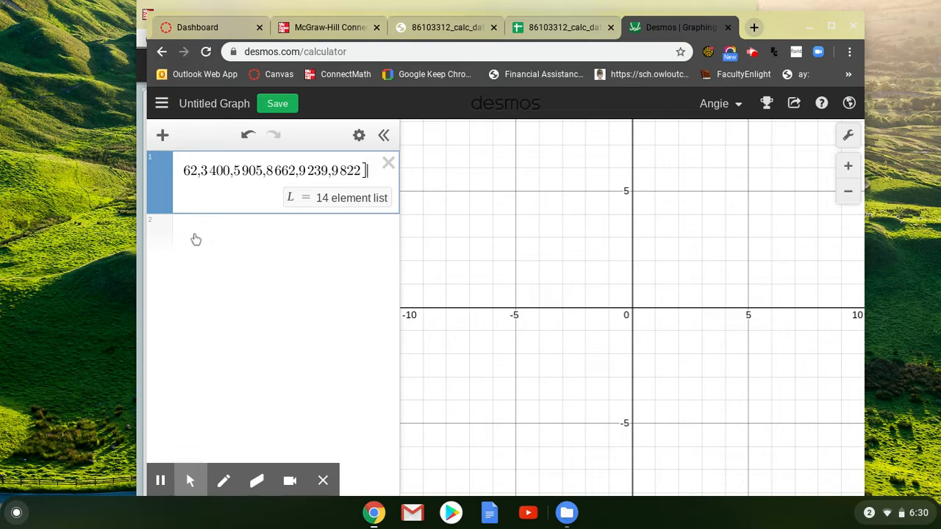
Clear the recording toolbar that covers the calculator and display the on-screen math keypad
{"action": "left_click", "coordinate": [195, 238]}
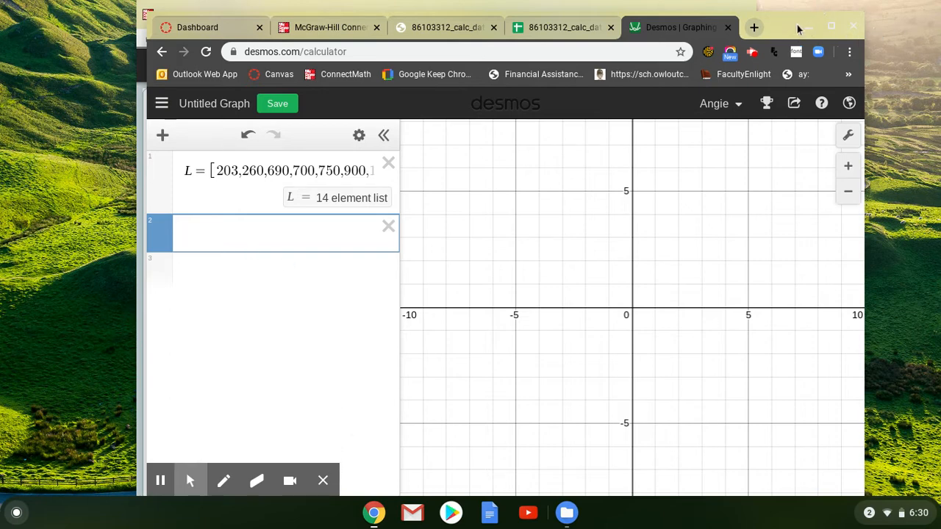
{"action": "left_click_drag", "start_coordinate": [797, 35], "coordinate": [803, 29]}
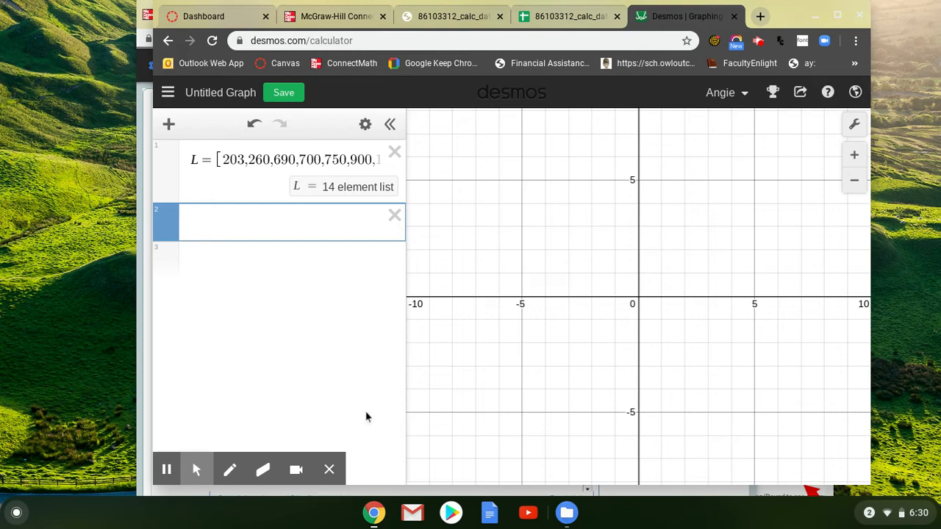
{"action": "left_click", "coordinate": [330, 471]}
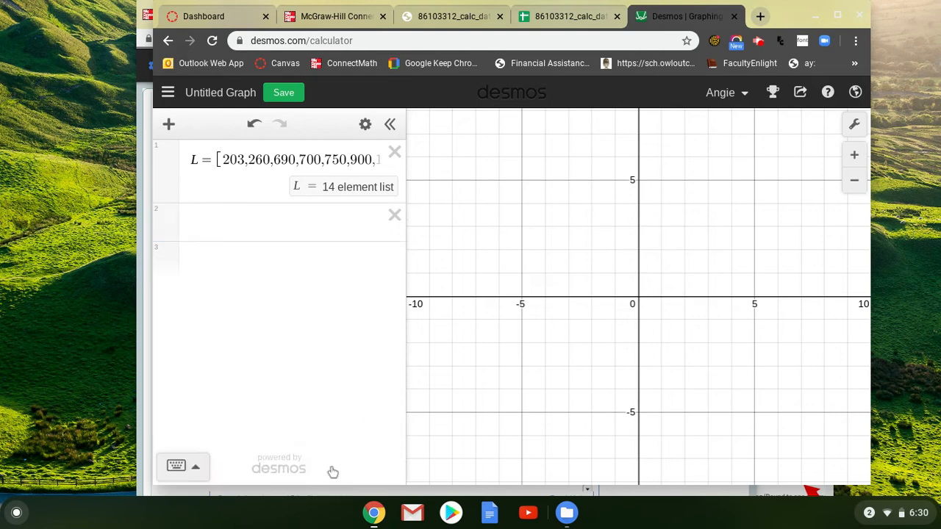
{"action": "left_click", "coordinate": [195, 470]}
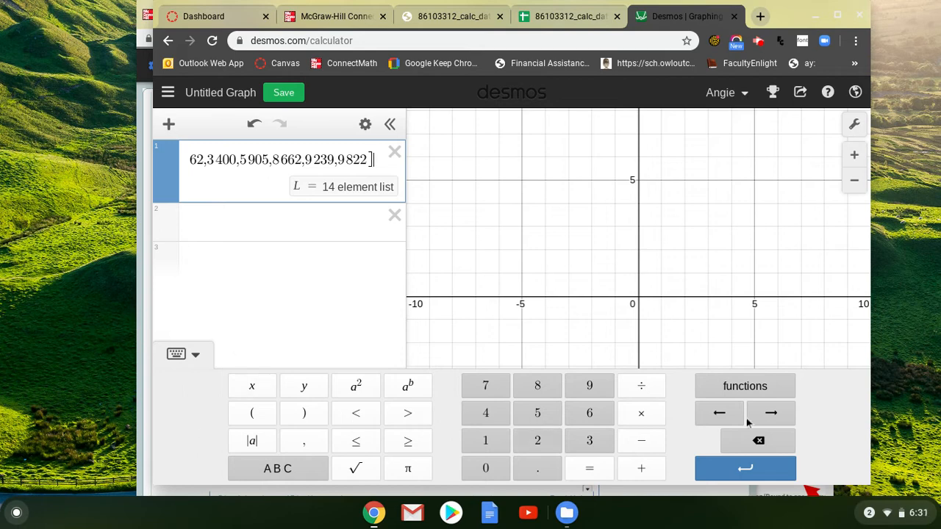
Calculate the mean of list L in the second expression with the statistics function mean
{"action": "left_click", "coordinate": [755, 394]}
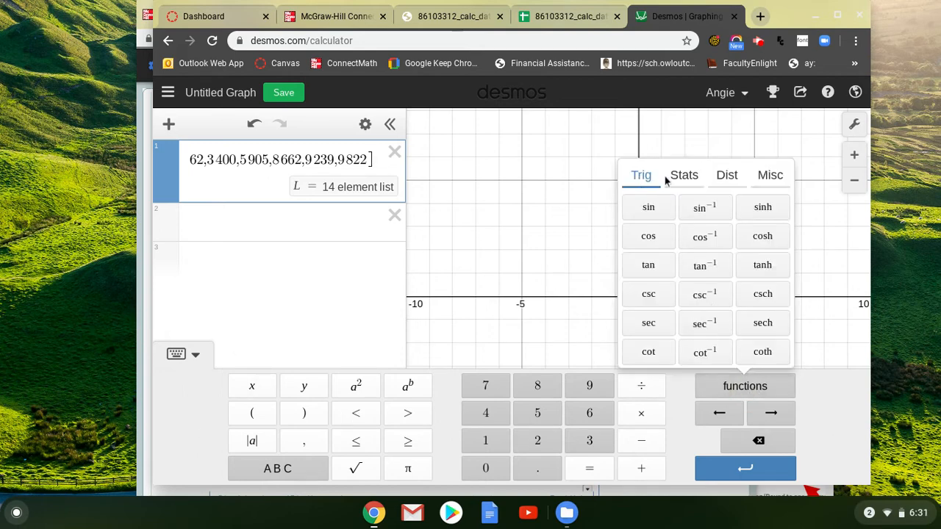
{"action": "left_click", "coordinate": [682, 179]}
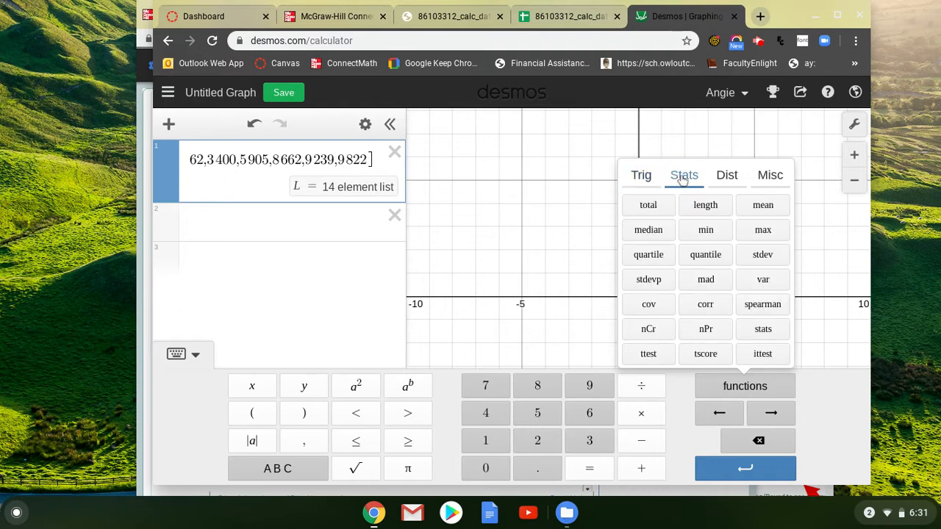
{"action": "left_click", "coordinate": [211, 219]}
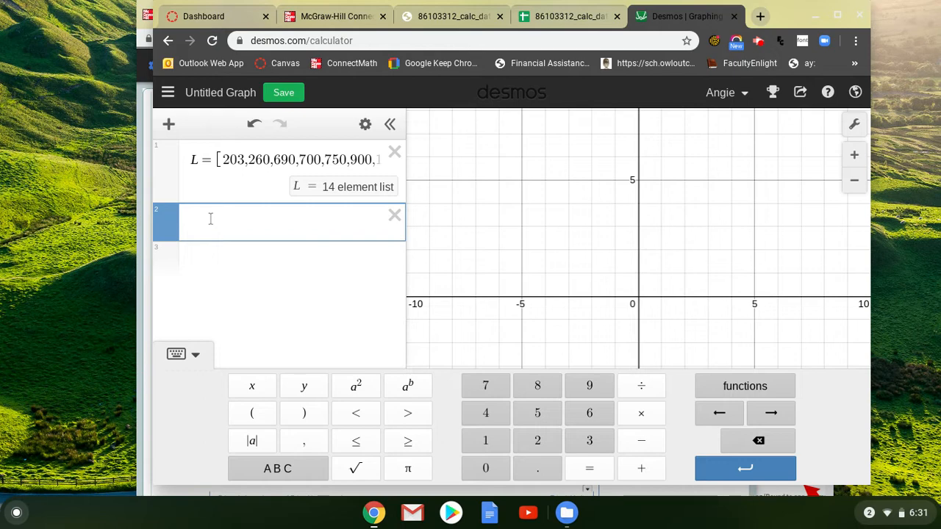
{"action": "left_click", "coordinate": [761, 387]}
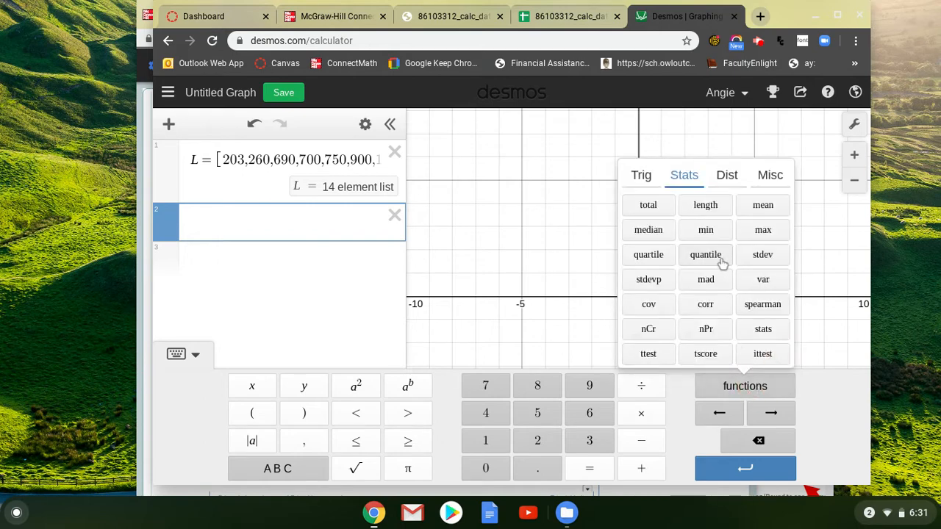
{"action": "left_click", "coordinate": [763, 204]}
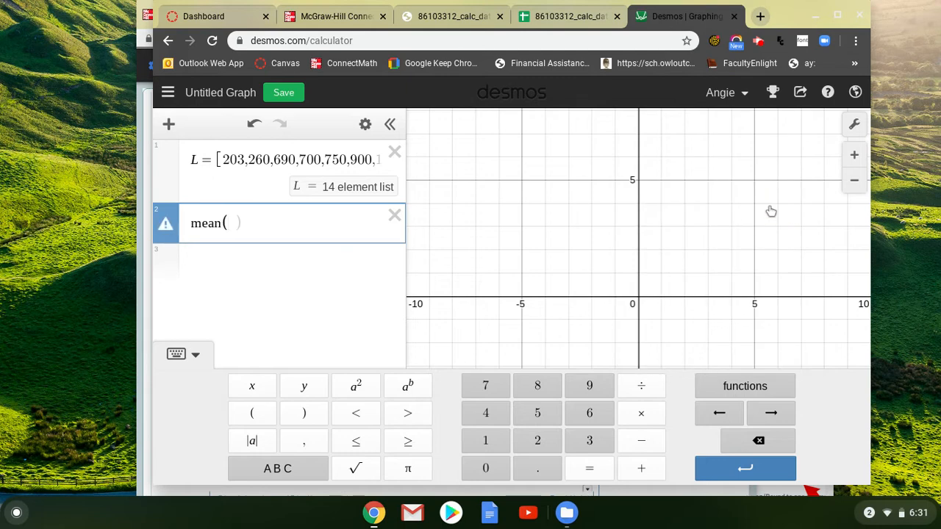
{"action": "type", "text": "L"}
{"action": "left_click", "coordinate": [769, 207]}
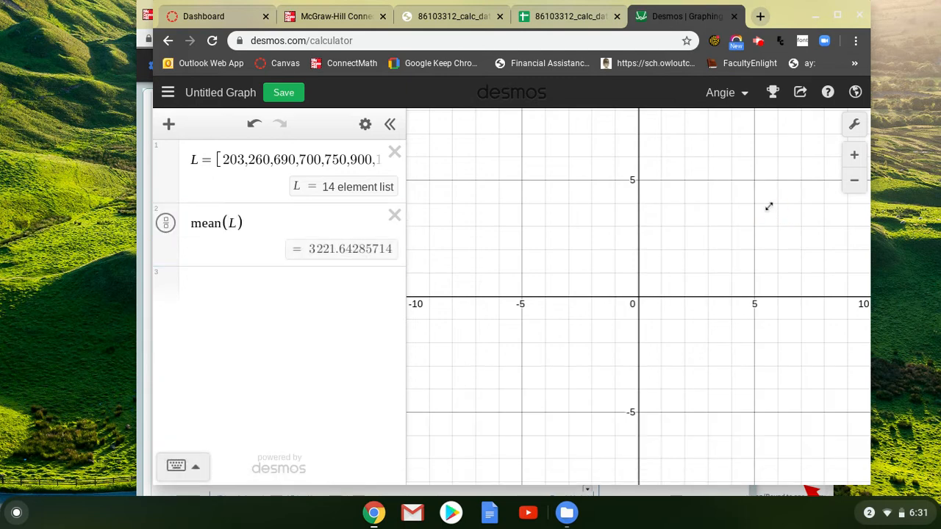
Calculate the median of list L in the third expression with the statistics function median
{"action": "left_click", "coordinate": [194, 296]}
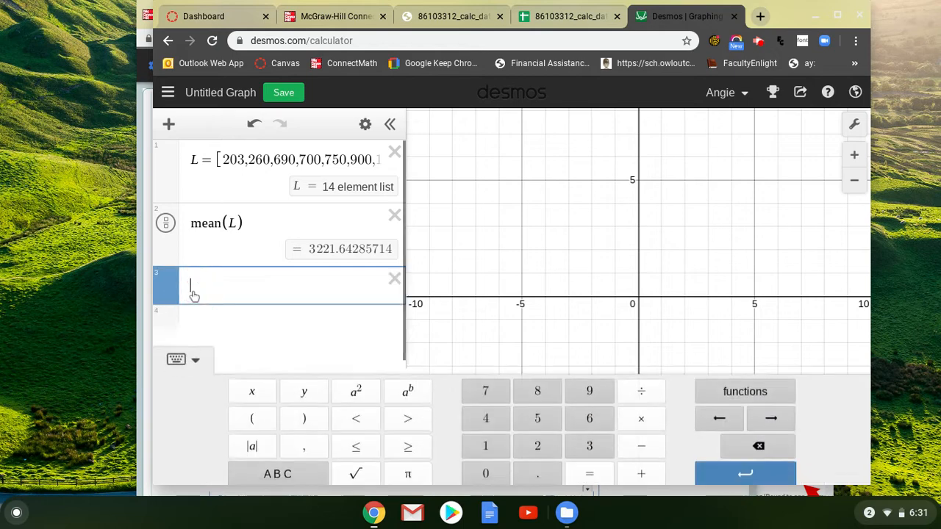
{"action": "left_click", "coordinate": [744, 388]}
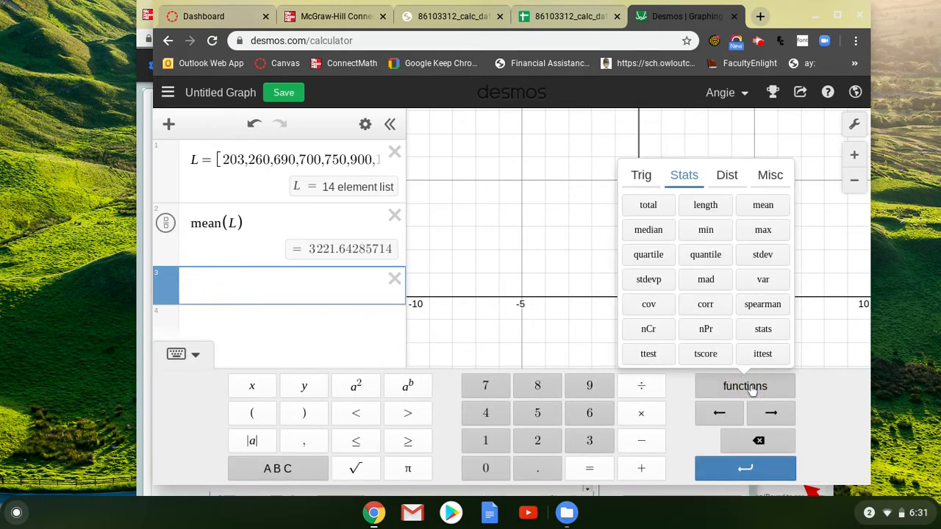
{"action": "left_click", "coordinate": [667, 237]}
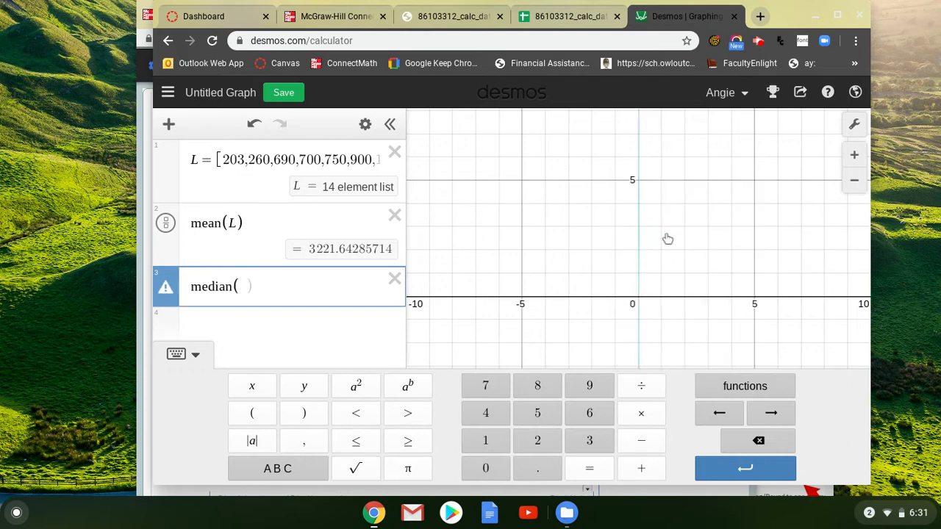
{"action": "type", "text": "L"}
{"action": "key", "text": "Return"}
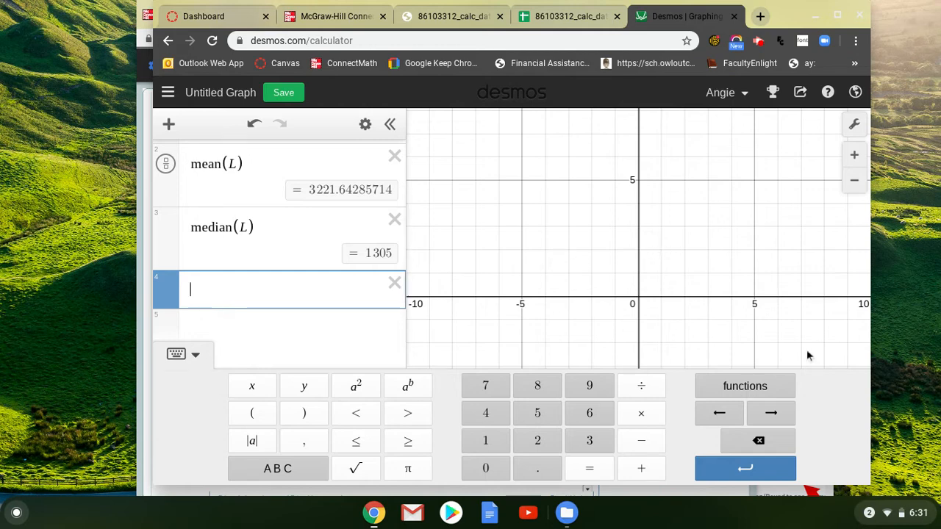
Calculate the sample standard deviation of list L in the fourth expression with the stdev function
{"action": "left_click", "coordinate": [764, 387]}
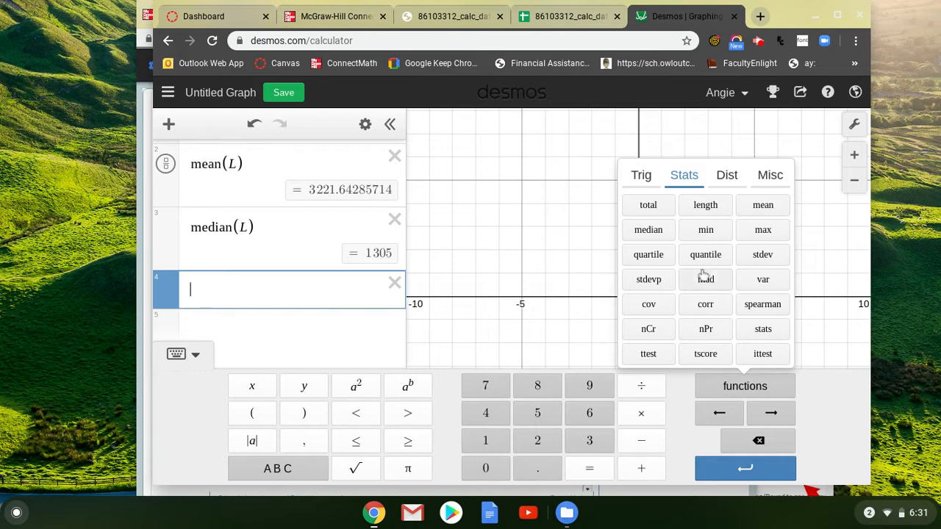
{"action": "left_click", "coordinate": [762, 255]}
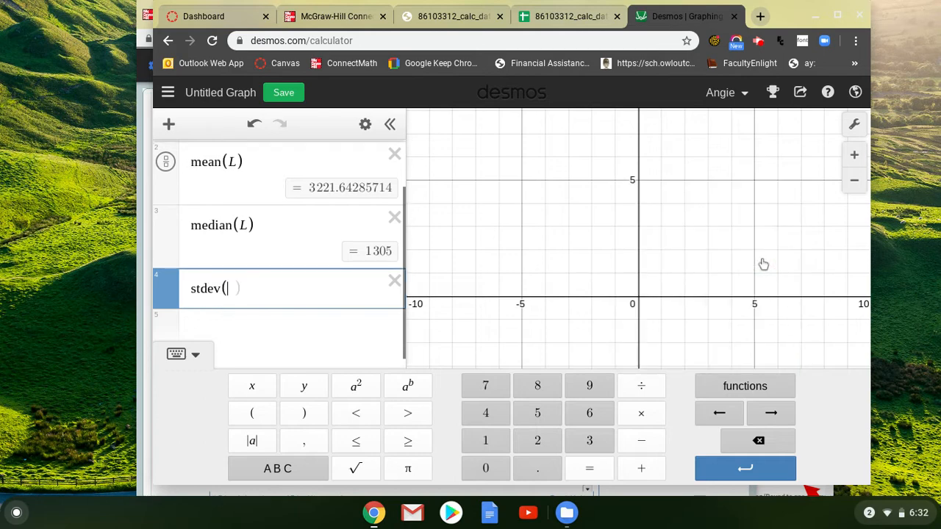
{"action": "type", "text": "L"}
{"action": "key", "text": "Return"}
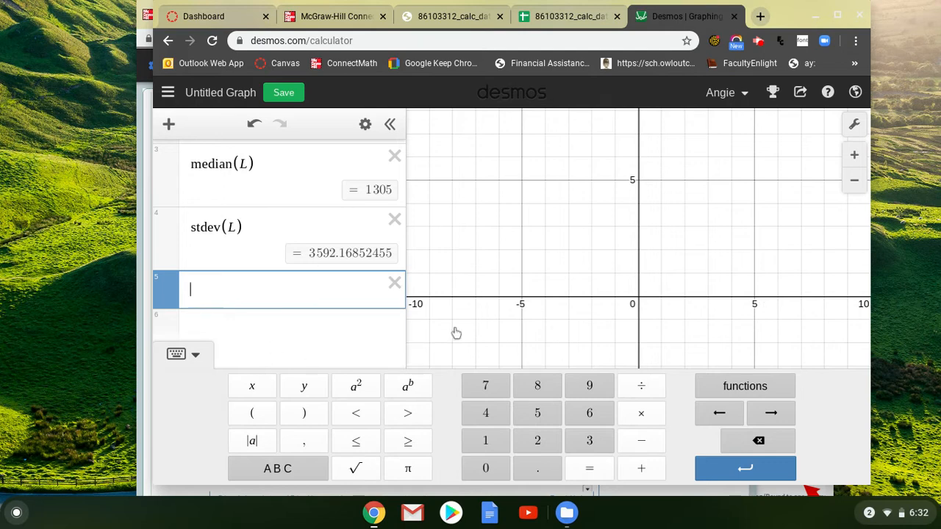
Calculate the first quartile of list L in the fifth expression with the statistics function quartile(L,1)
{"action": "left_click", "coordinate": [757, 392]}
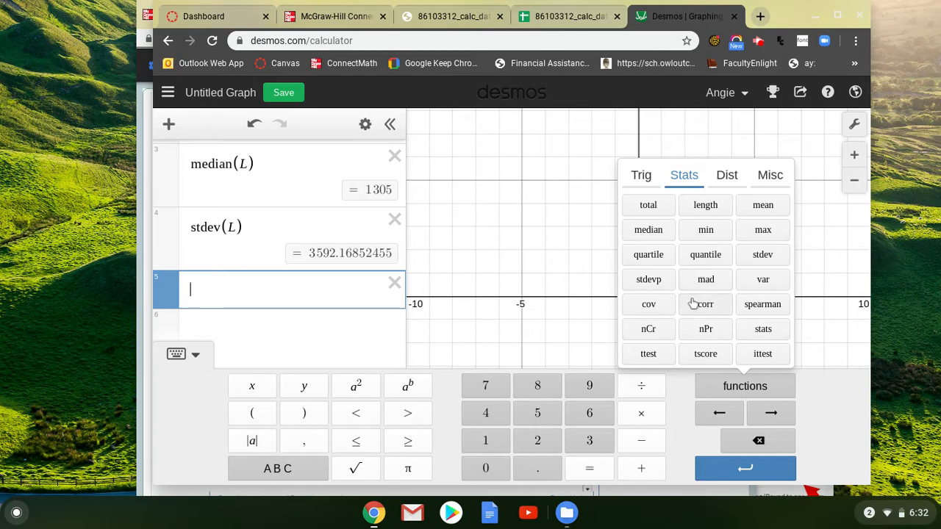
{"action": "left_click", "coordinate": [648, 254]}
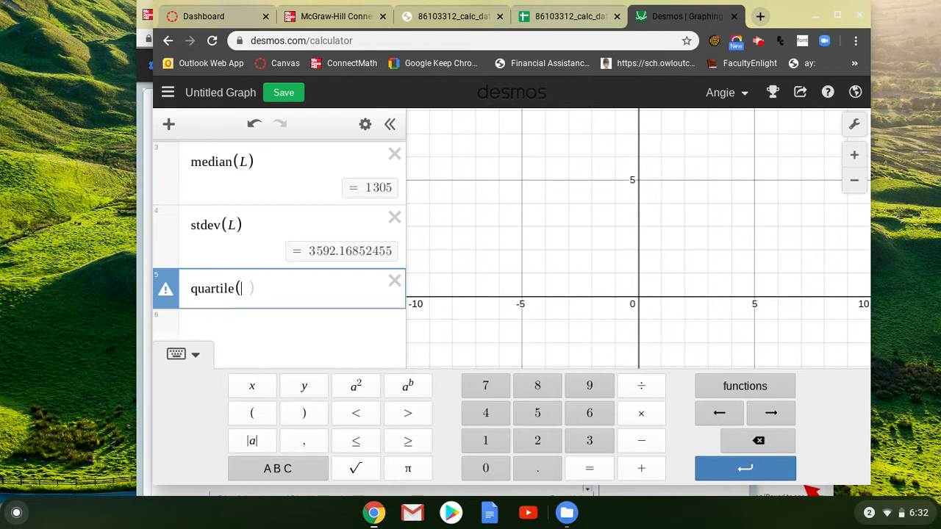
{"action": "type", "text": "L,1"}
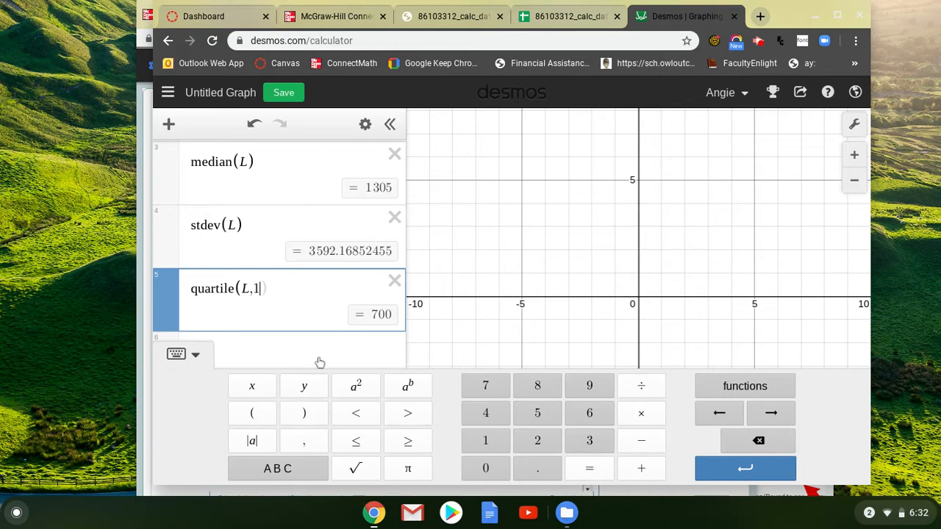
Calculate the second quartile of list L in the sixth expression with quartile(L,2)
{"action": "left_click", "coordinate": [275, 351]}
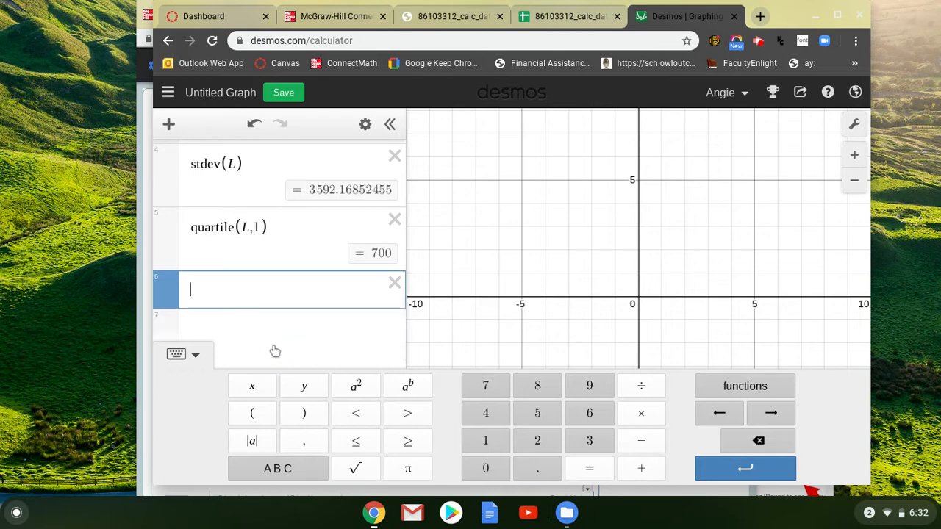
{"action": "type", "text": "quartile"}
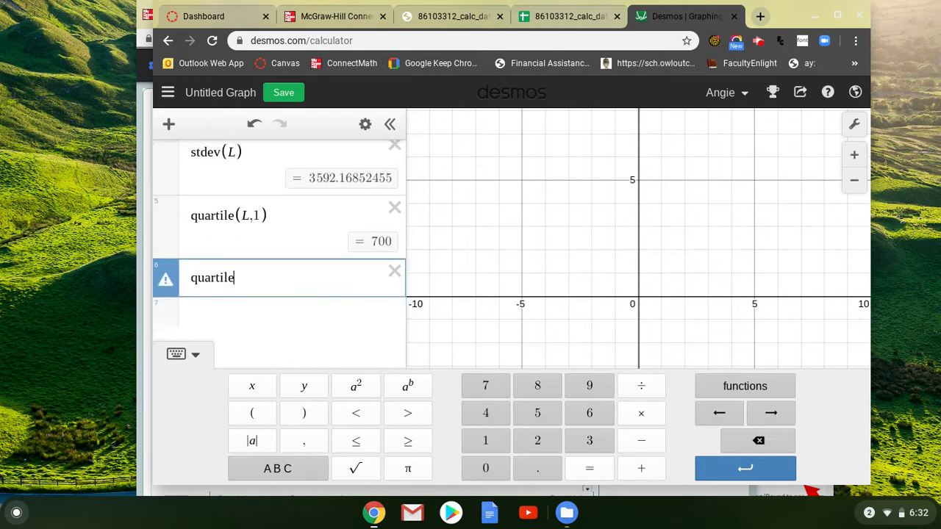
{"action": "type", "text": "(L,2"}
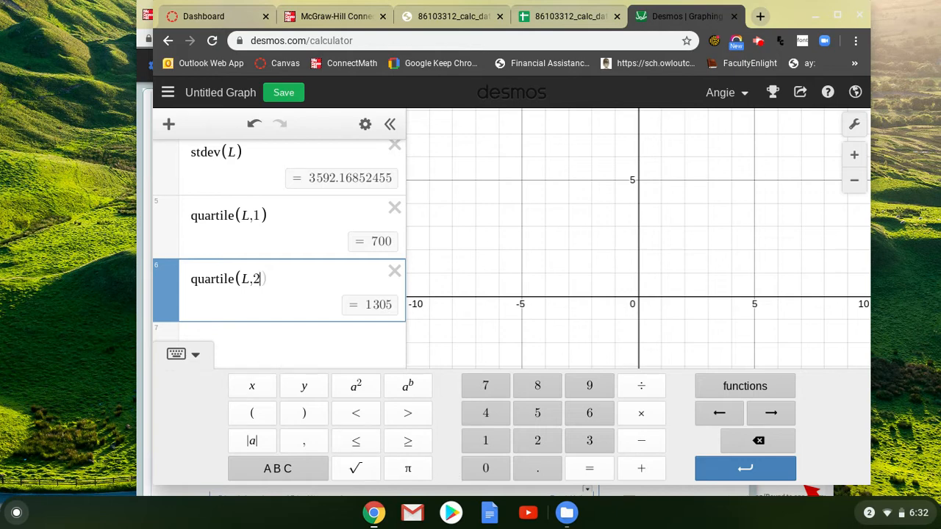
Return to Connect Math and open the data file of question 2 on the net worth of 44 national corporations
{"action": "left_click", "coordinate": [148, 112]}
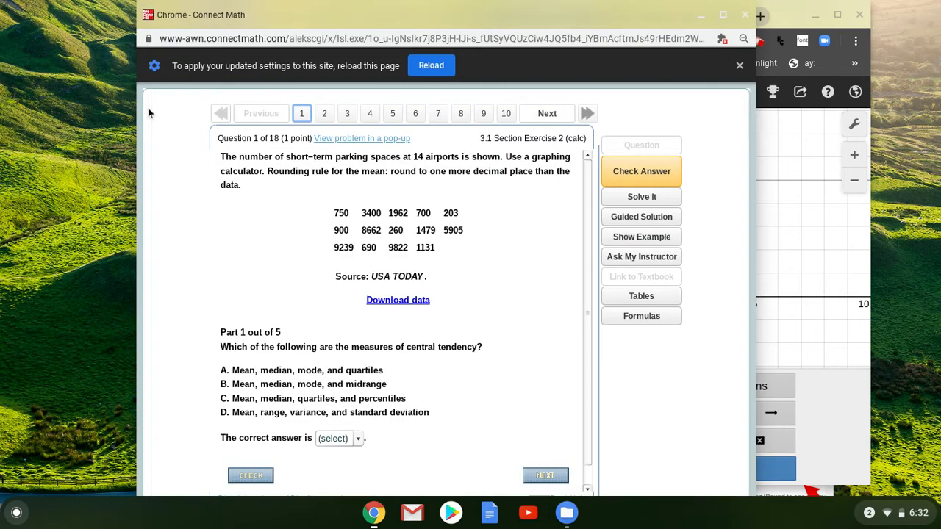
{"action": "left_click", "coordinate": [482, 114]}
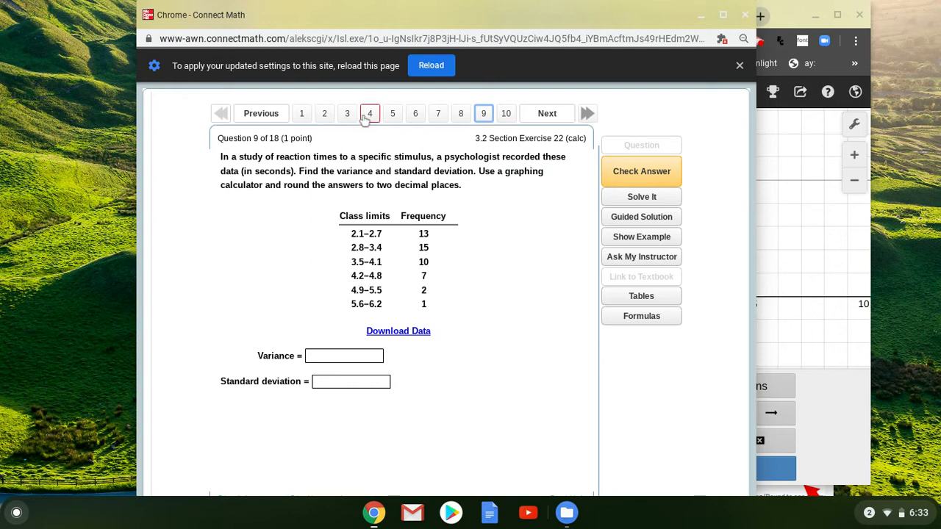
{"action": "left_click", "coordinate": [326, 115]}
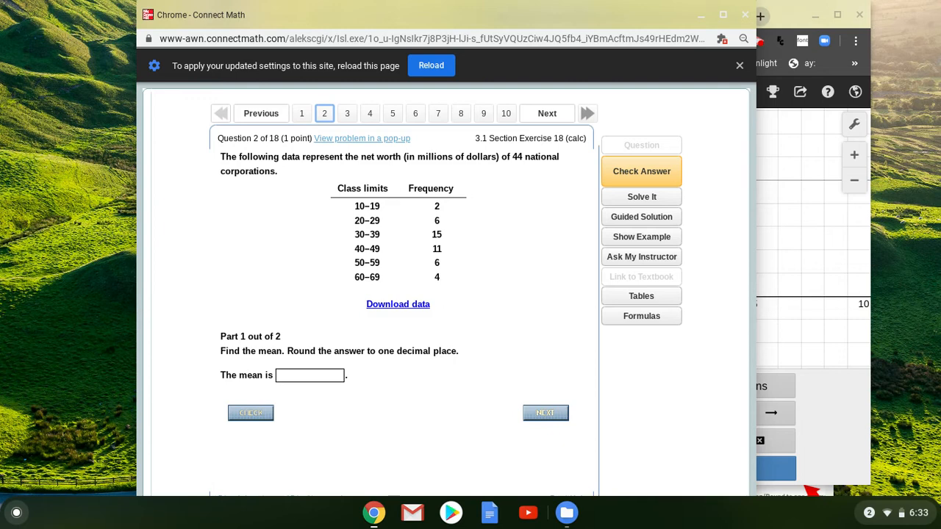
{"action": "left_click", "coordinate": [395, 306]}
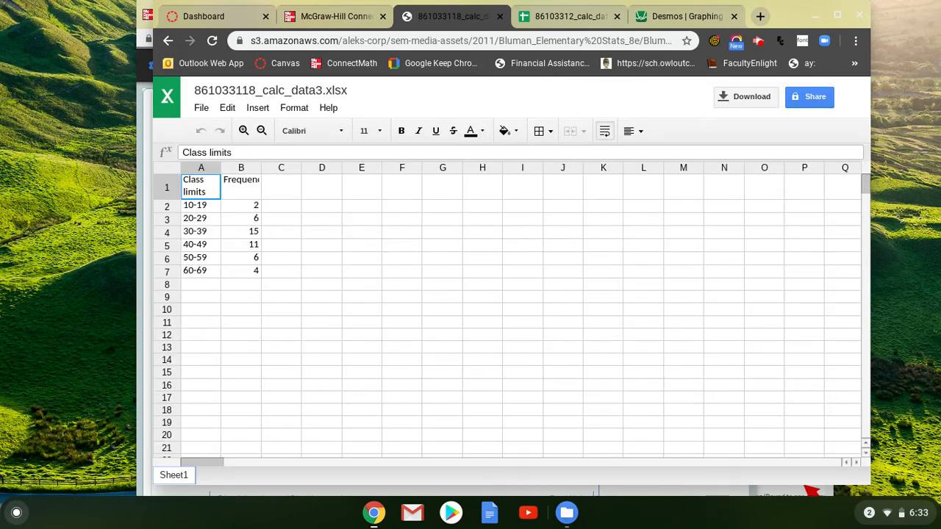
Copy the class limits and frequency table A1:B7 into the 86103312_calc_data2 spreadsheet, starting at cell G1
{"action": "left_click", "coordinate": [196, 191]}
{"action": "left_click_drag", "start_coordinate": [196, 192], "coordinate": [242, 270]}
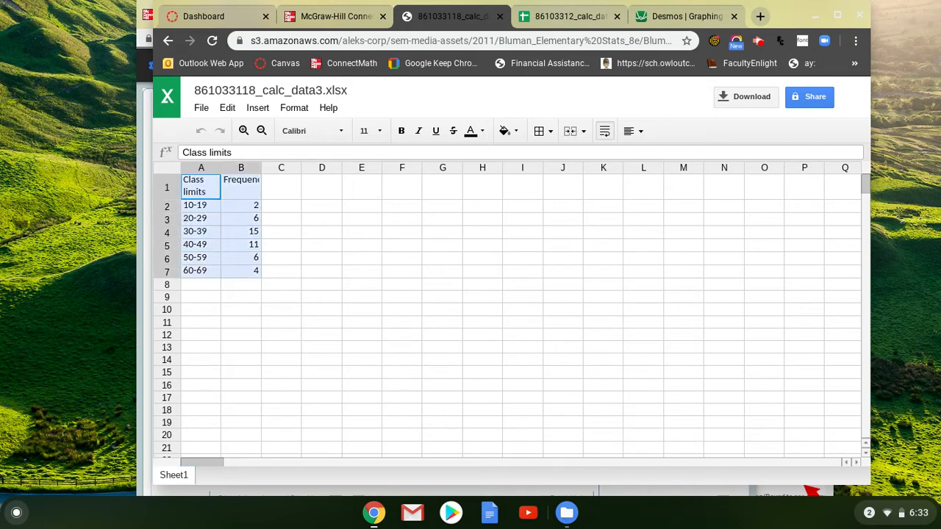
{"action": "left_click", "coordinate": [564, 20]}
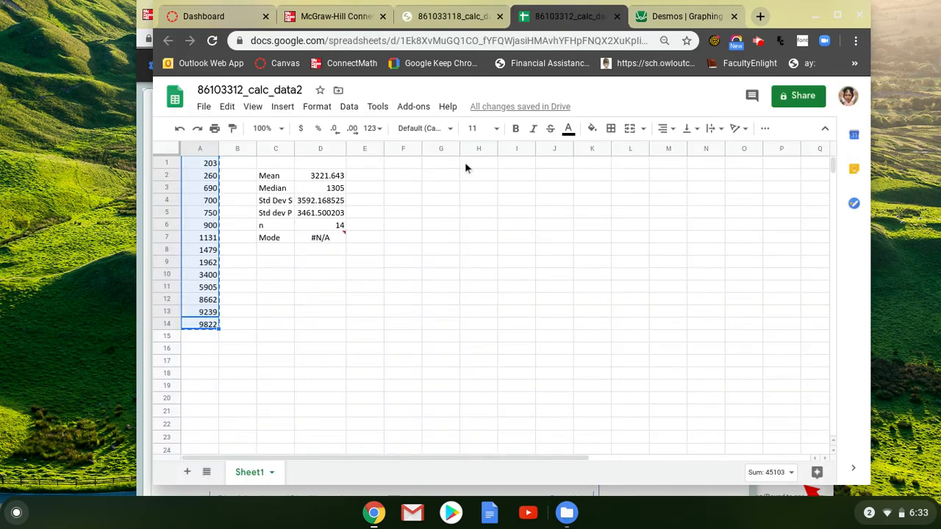
{"action": "left_click", "coordinate": [446, 167]}
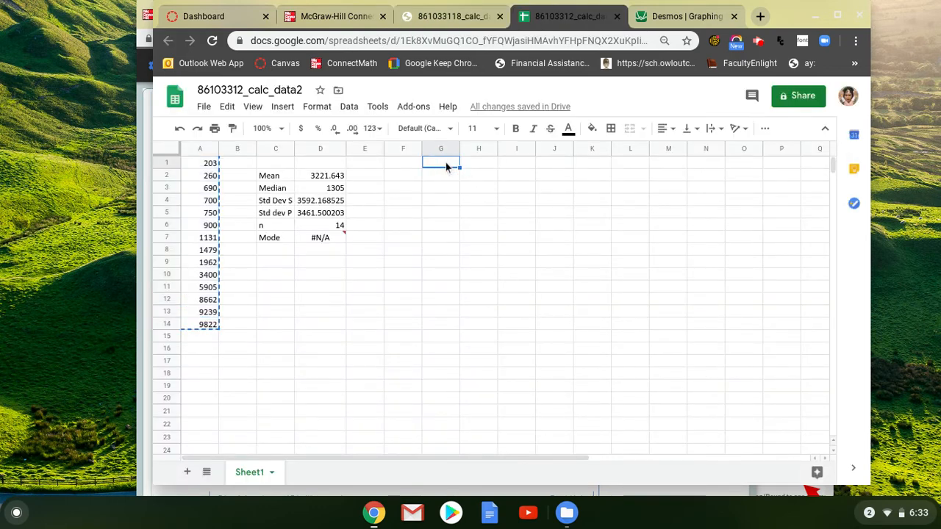
{"action": "key", "text": "ctrl+v"}
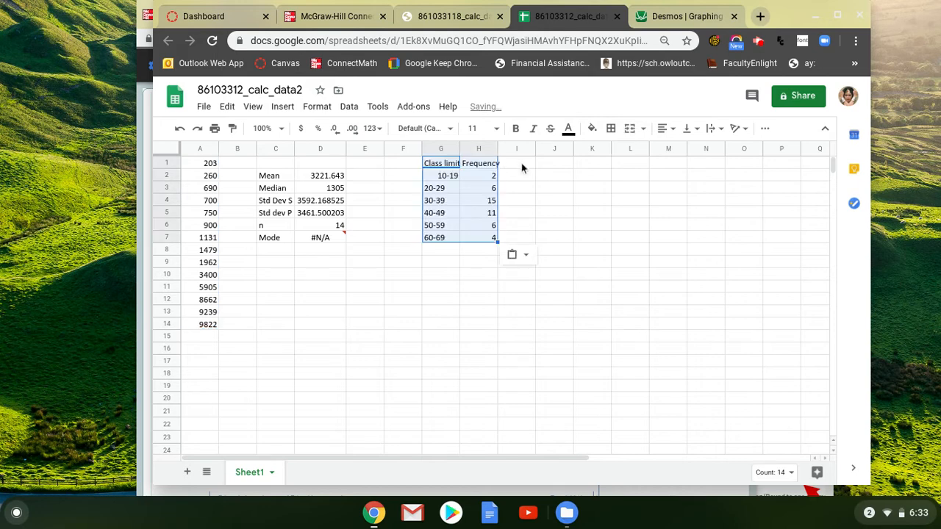
Insert a blank column between Class limits and Frequency and head it M in cell H1
{"action": "left_click", "coordinate": [478, 150]}
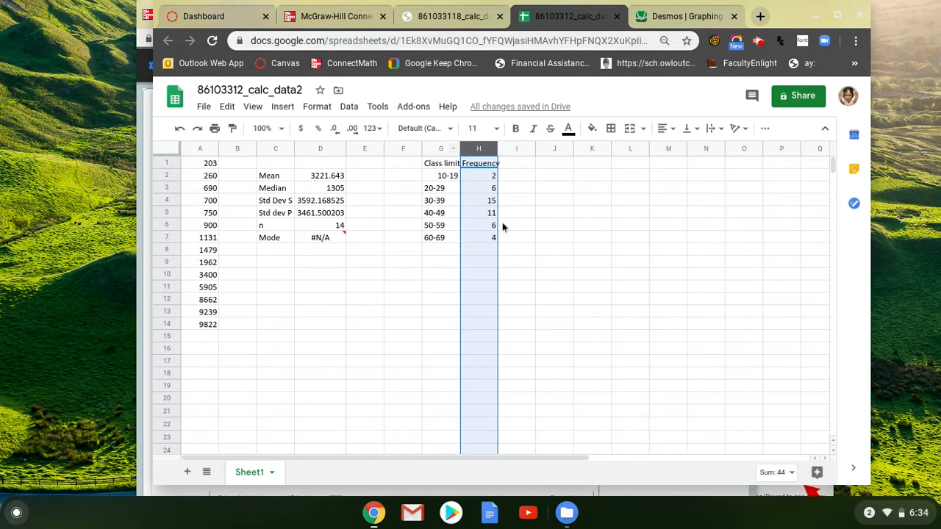
{"action": "left_click", "coordinate": [282, 107]}
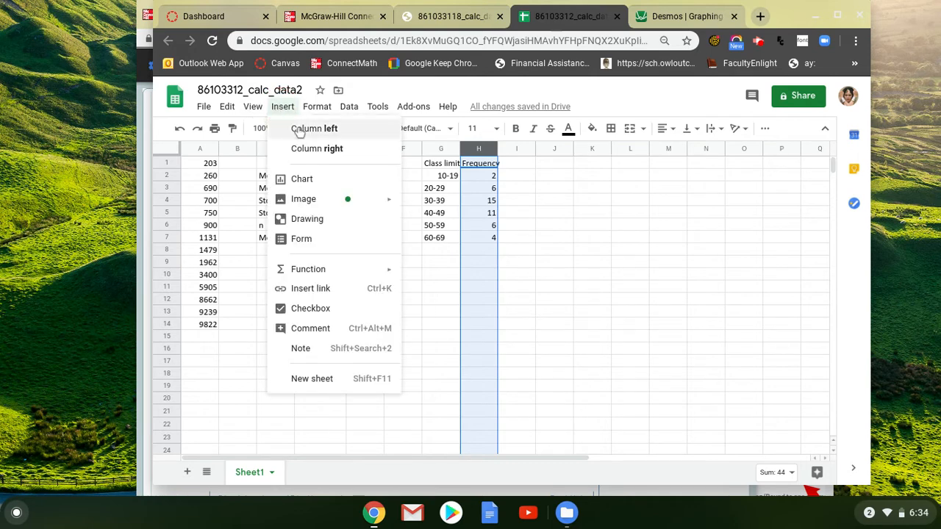
{"action": "left_click", "coordinate": [299, 130]}
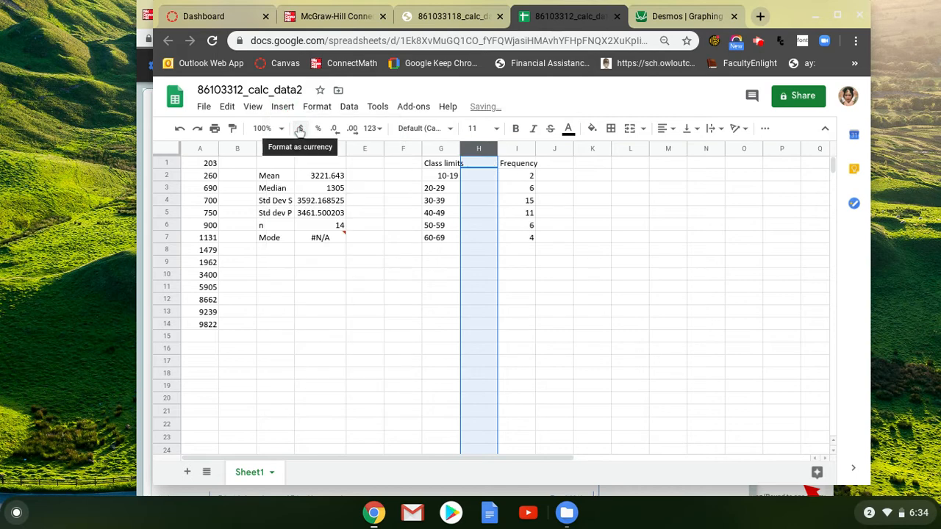
{"action": "left_click", "coordinate": [479, 164]}
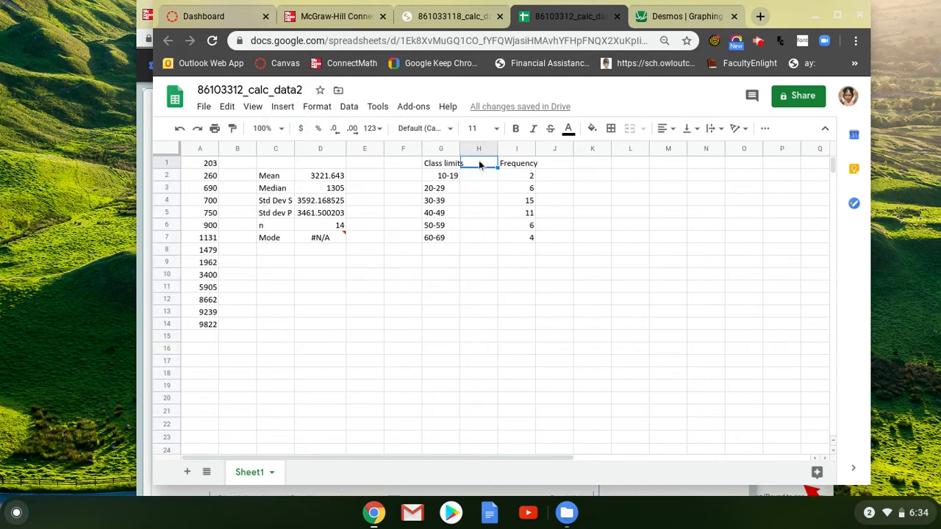
{"action": "type", "text": "M"}
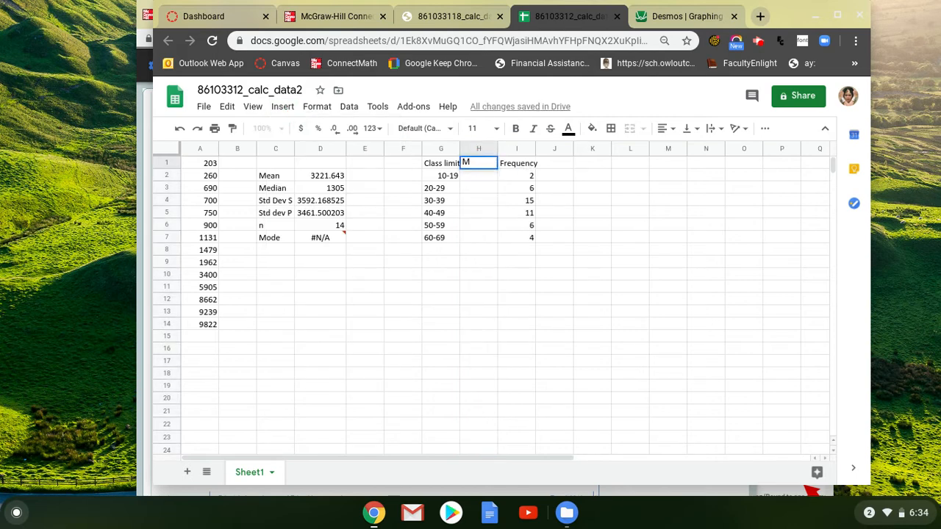
{"action": "key", "text": "Return"}
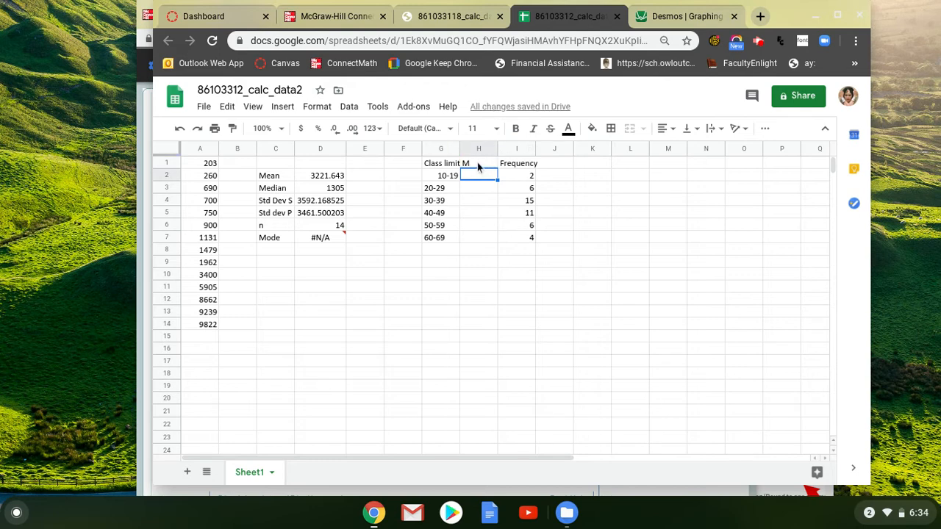
Enlarge the browser zoom of the spreadsheet page, keeping the M heading, and dismiss the notice about compatible shortcuts
{"action": "left_click", "coordinate": [478, 166]}
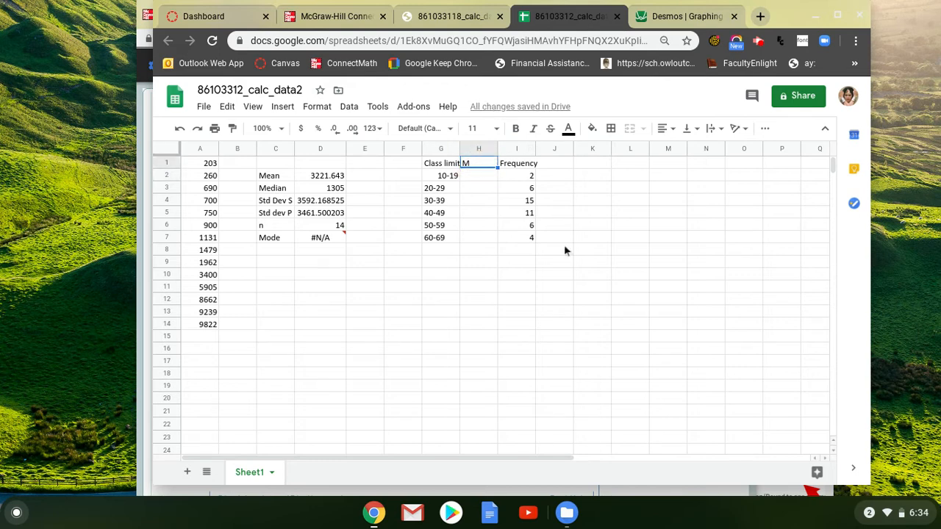
{"action": "key", "text": "BackSpace"}
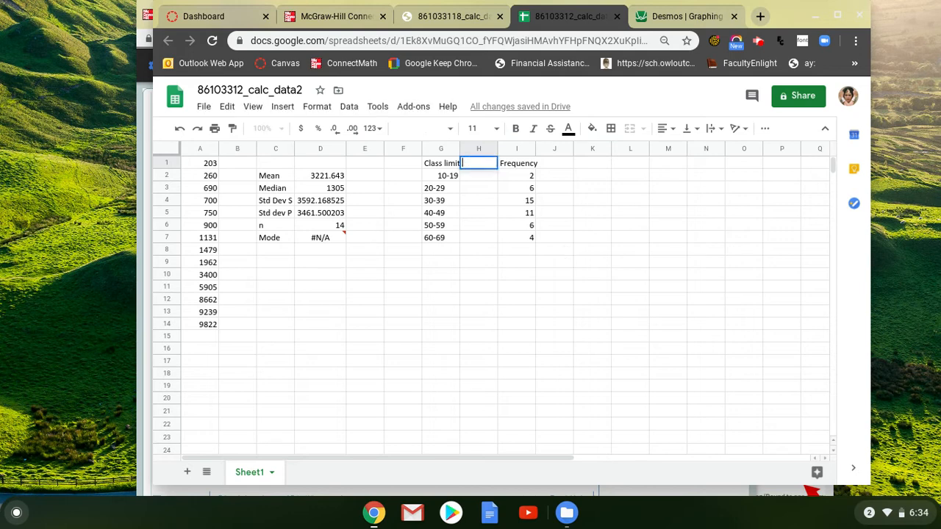
{"action": "key", "text": "ctrl+plus"}
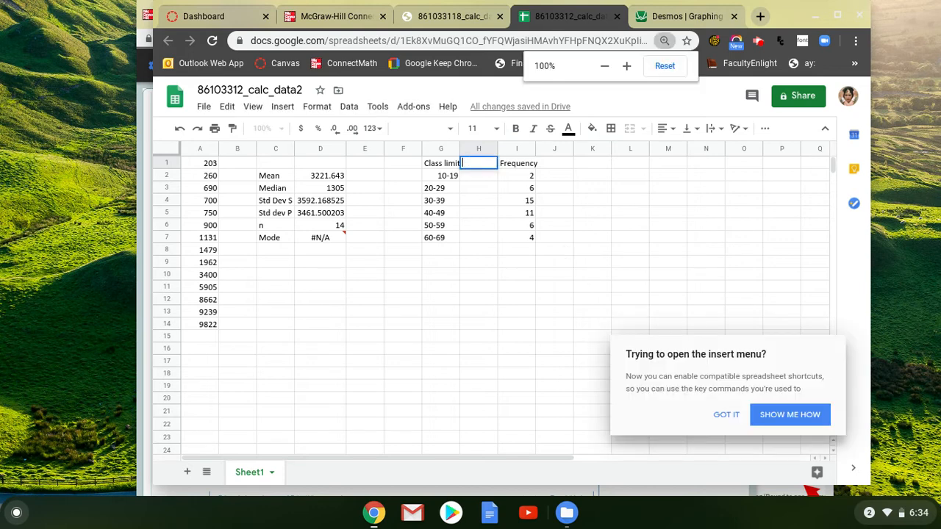
{"action": "key", "text": "Escape"}
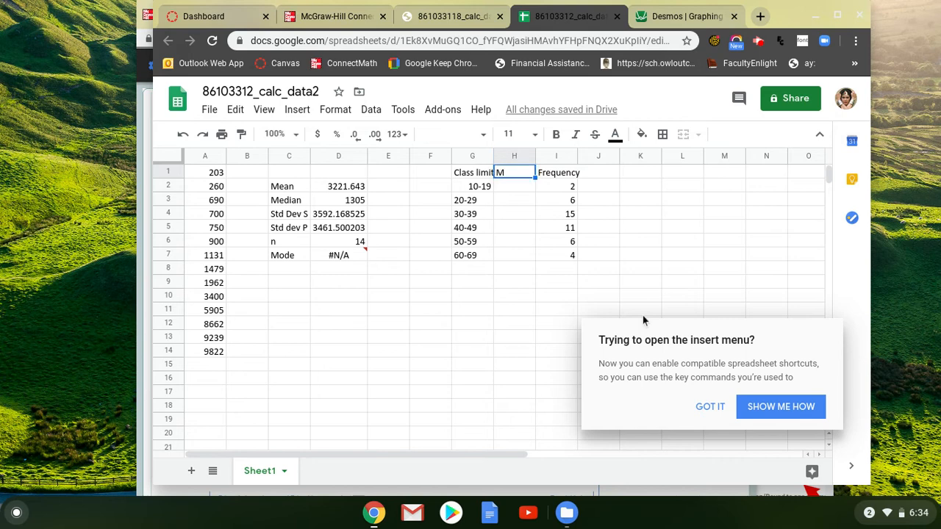
{"action": "key", "text": "ctrl+plus"}
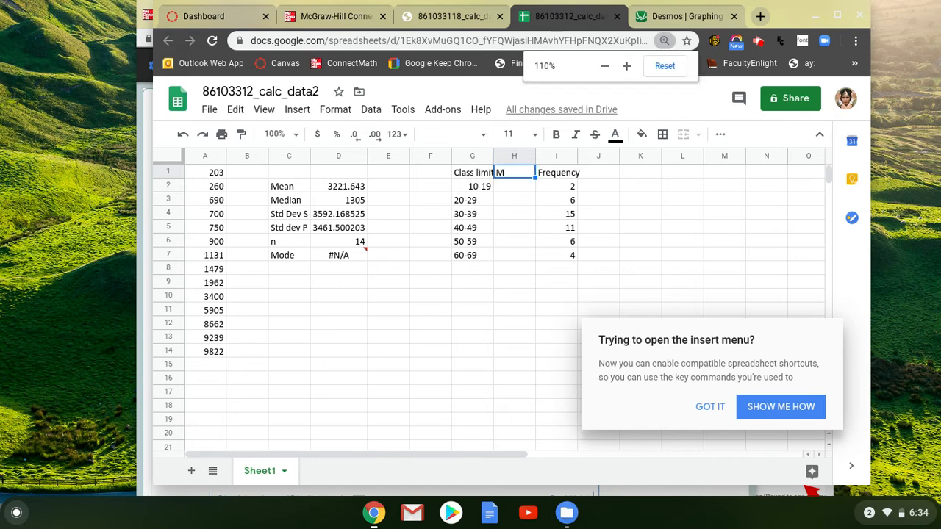
{"action": "key", "text": "ctrl+plus"}
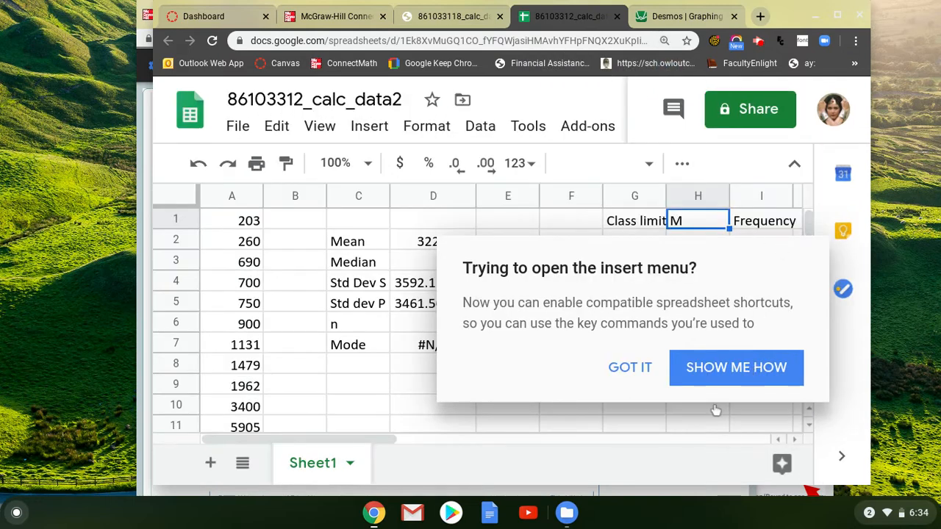
{"action": "left_click", "coordinate": [630, 375]}
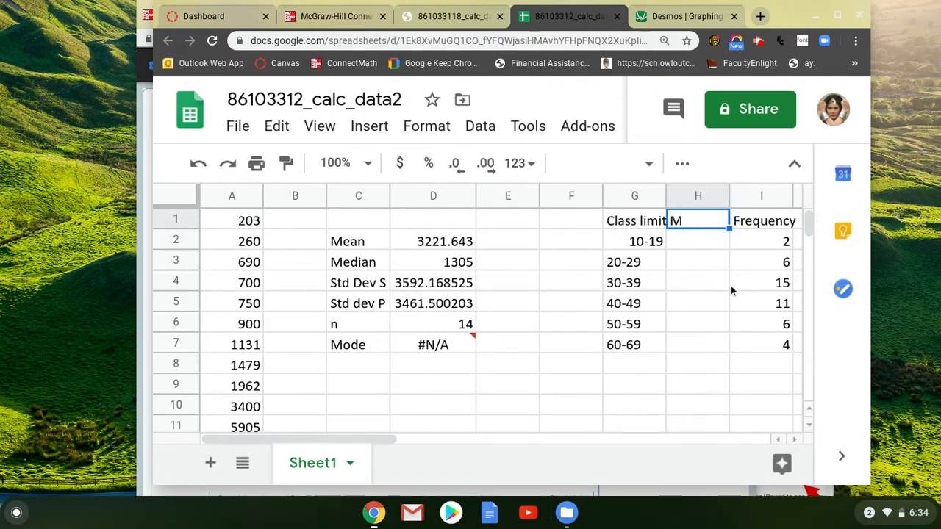
Calculate the midpoint of the 10-19 class in cell H2 with the formula =(10+19)/2
{"action": "left_click", "coordinate": [693, 241]}
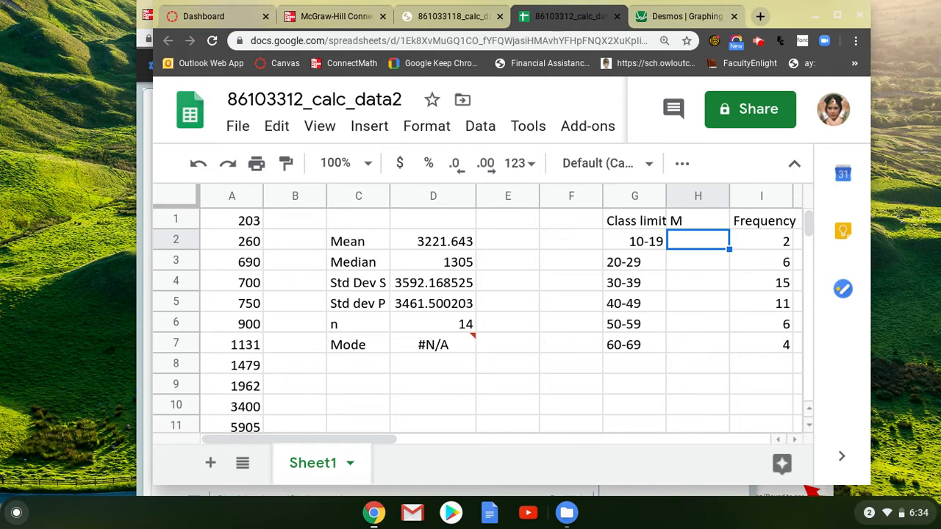
{"action": "type", "text": "=("}
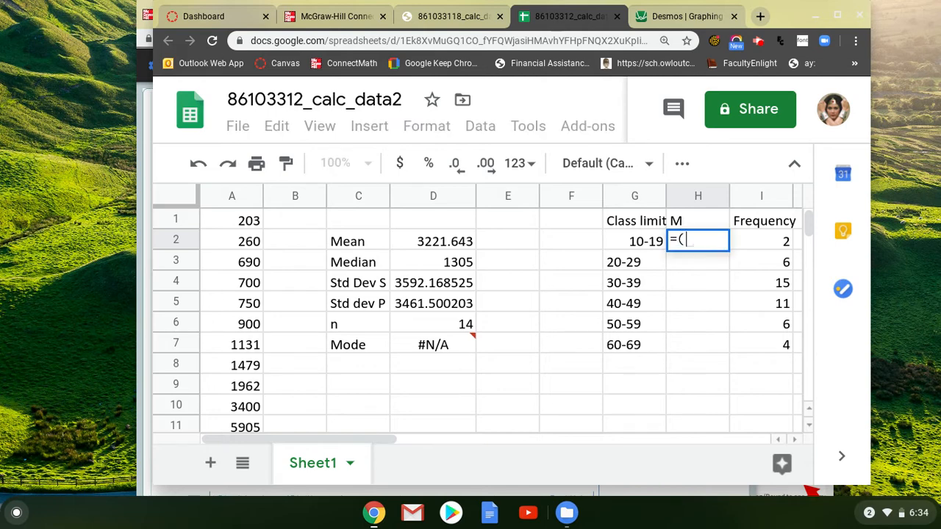
{"action": "type", "text": "10+19)/2"}
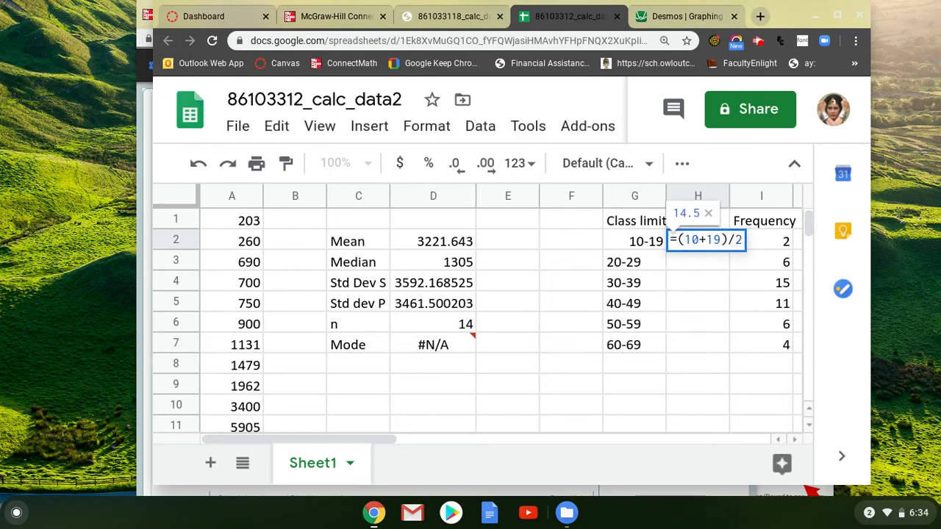
{"action": "key", "text": "Return"}
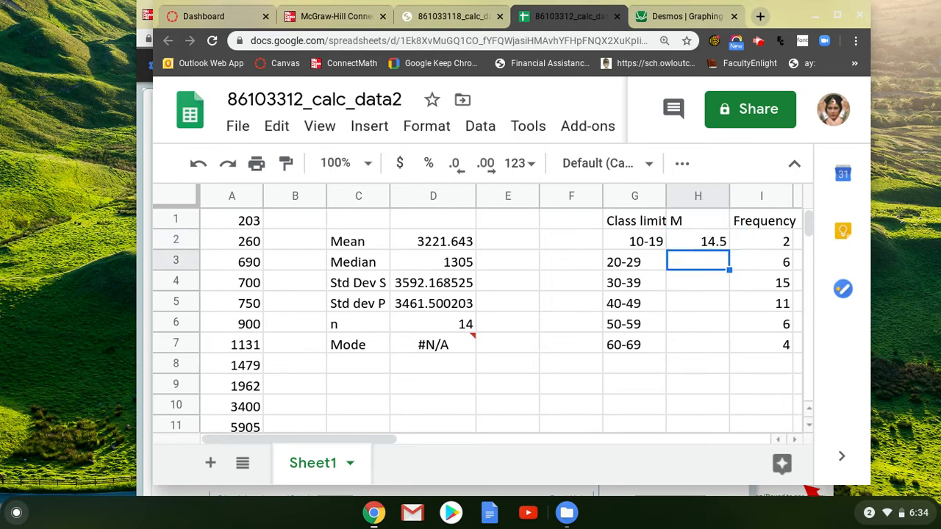
Enter 24.5 in cell H3 as the midpoint of the 20-29 class
{"action": "left_click", "coordinate": [611, 240]}
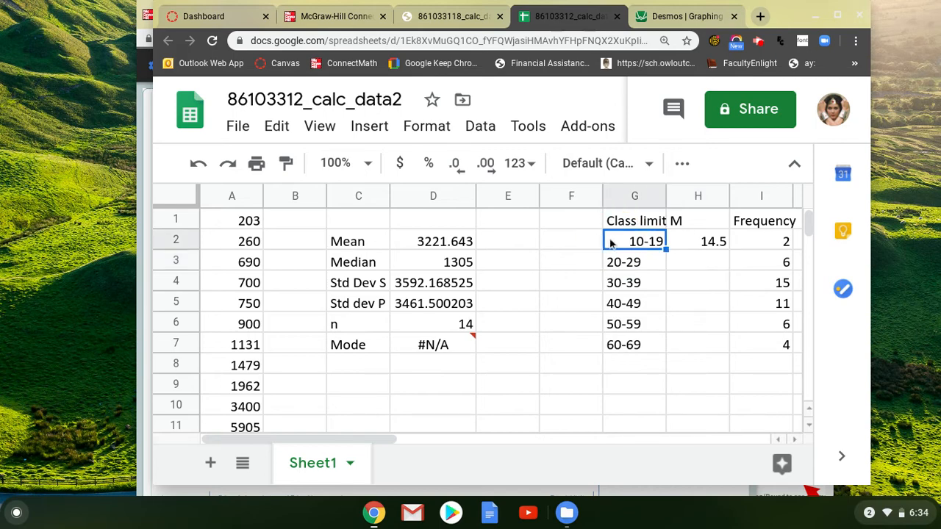
{"action": "left_click", "coordinate": [618, 264]}
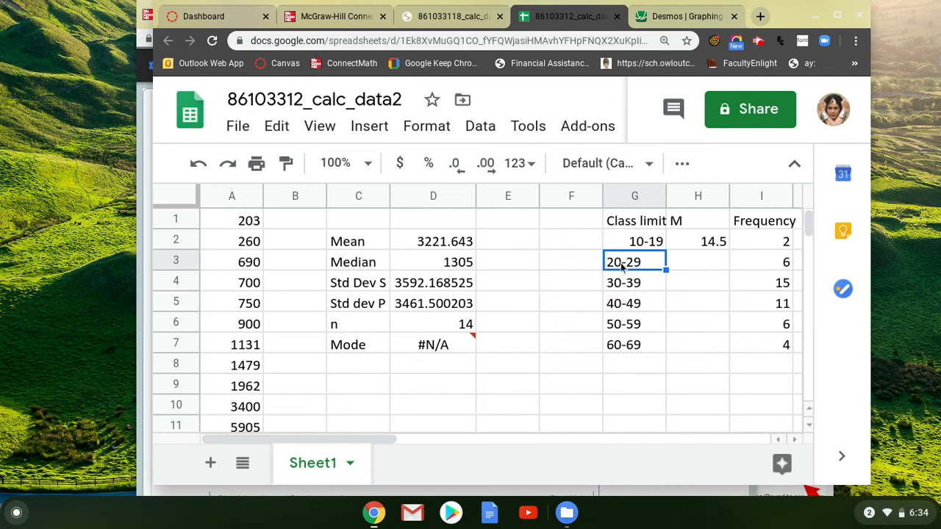
{"action": "left_click", "coordinate": [707, 258]}
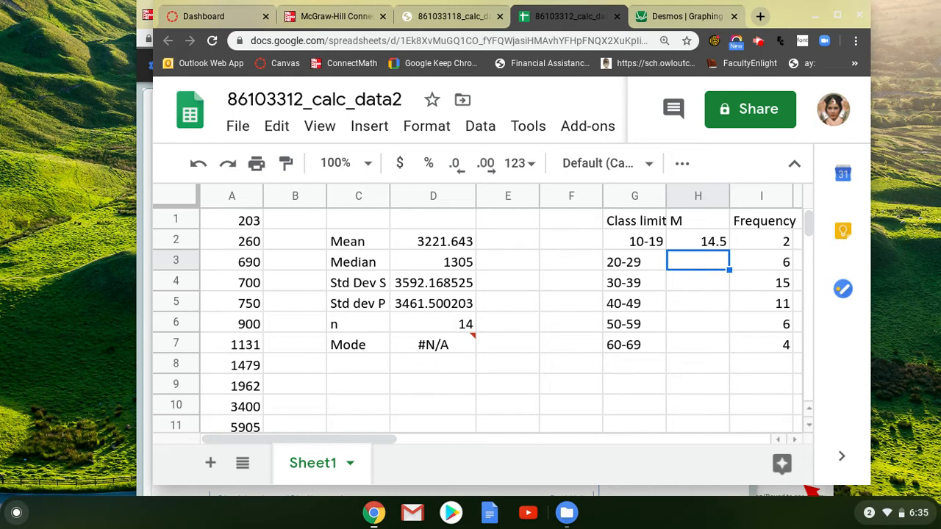
{"action": "type", "text": "24.5"}
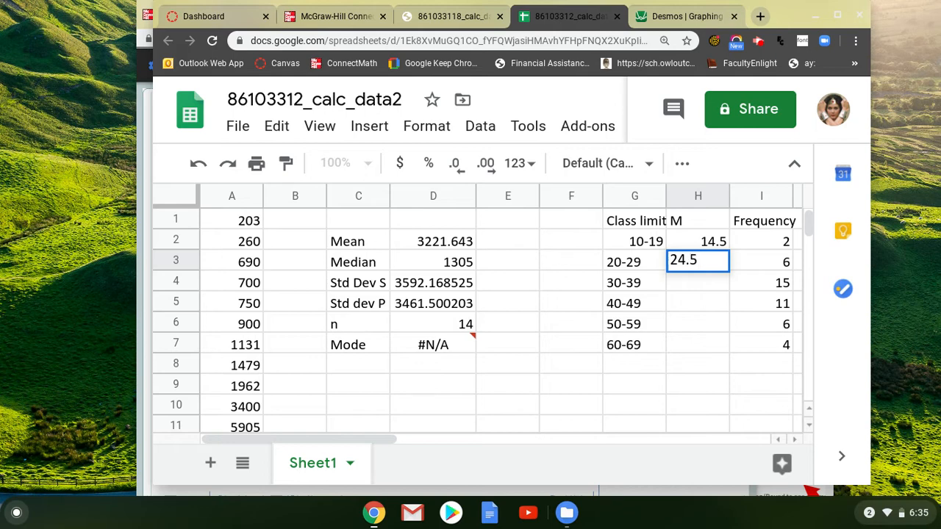
{"action": "key", "text": "Return"}
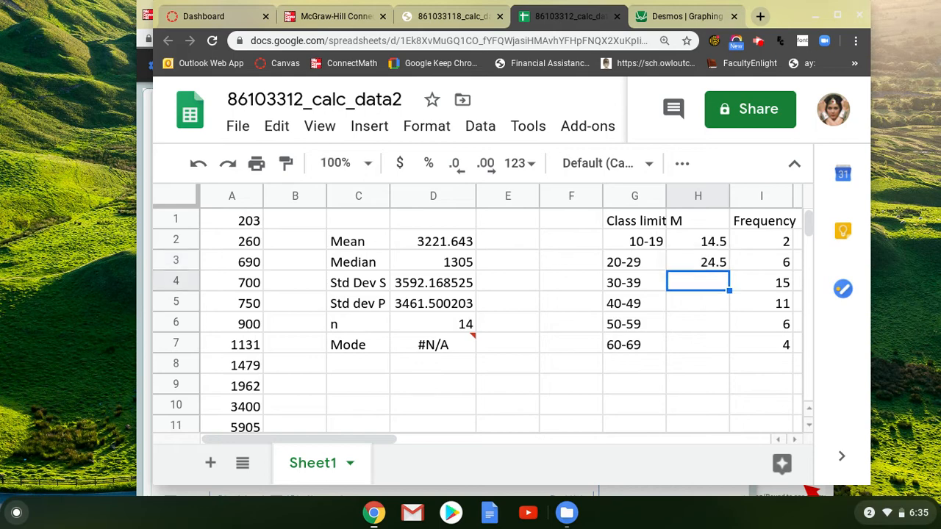
Calculate the 30-39 midpoint in H4 with the formula =H3+10 and fill it down through H7
{"action": "type", "text": "="}
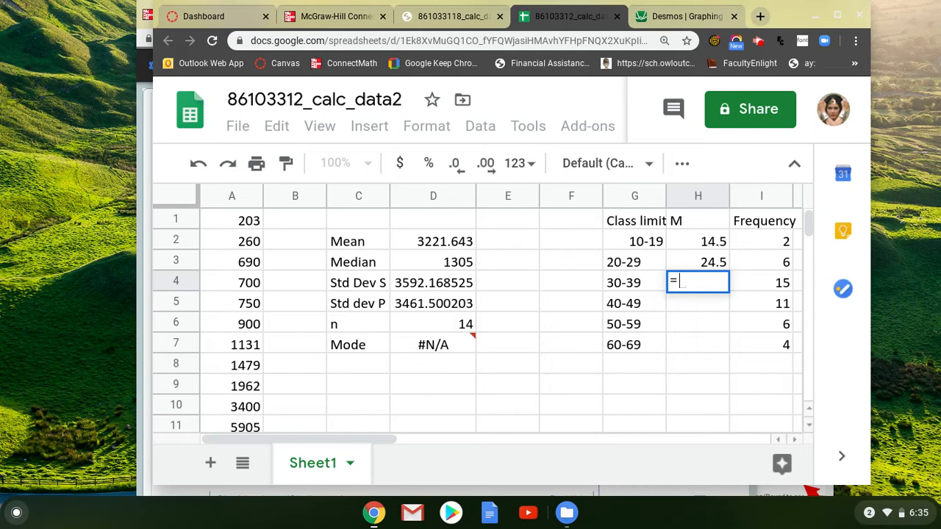
{"action": "key", "text": "Up"}
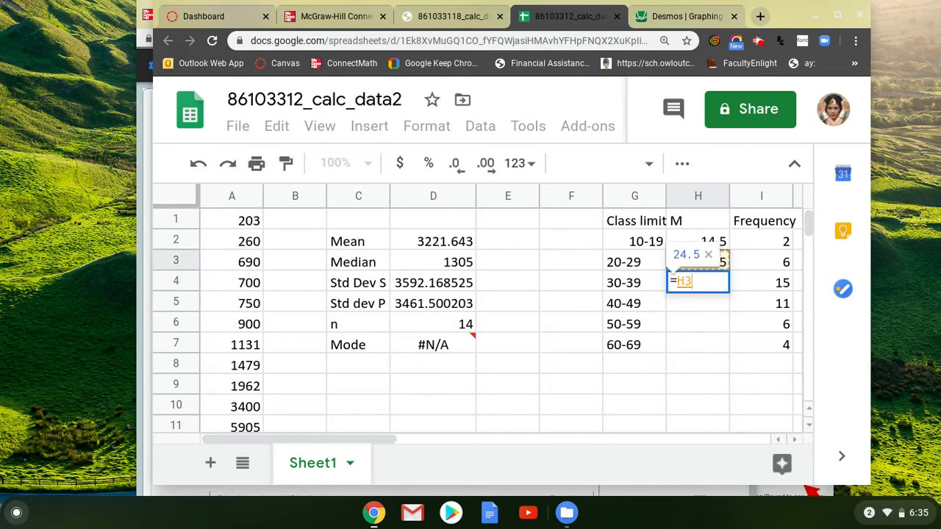
{"action": "type", "text": "+10"}
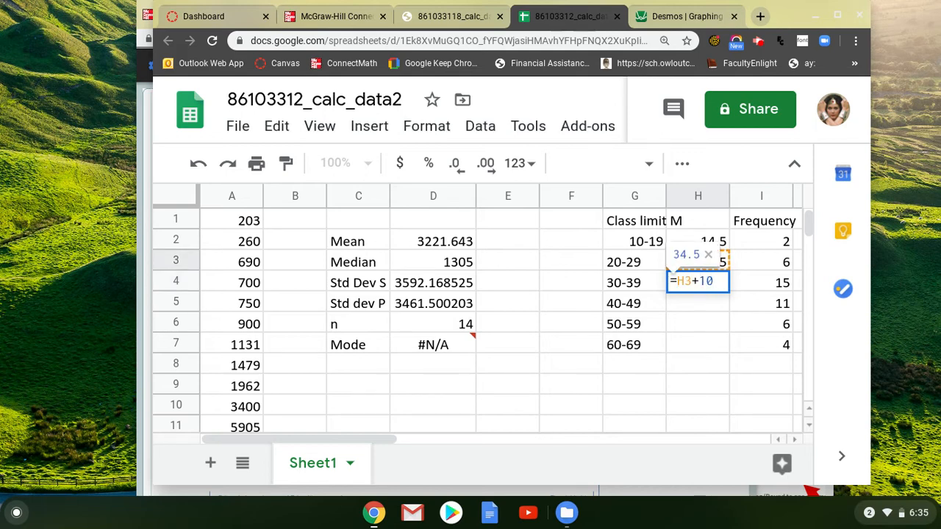
{"action": "key", "text": "Return"}
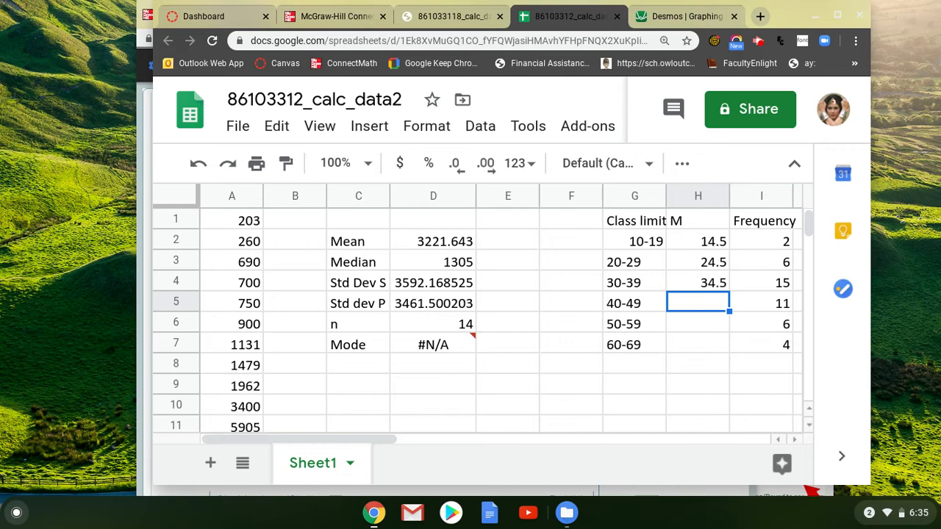
{"action": "left_click", "coordinate": [722, 288]}
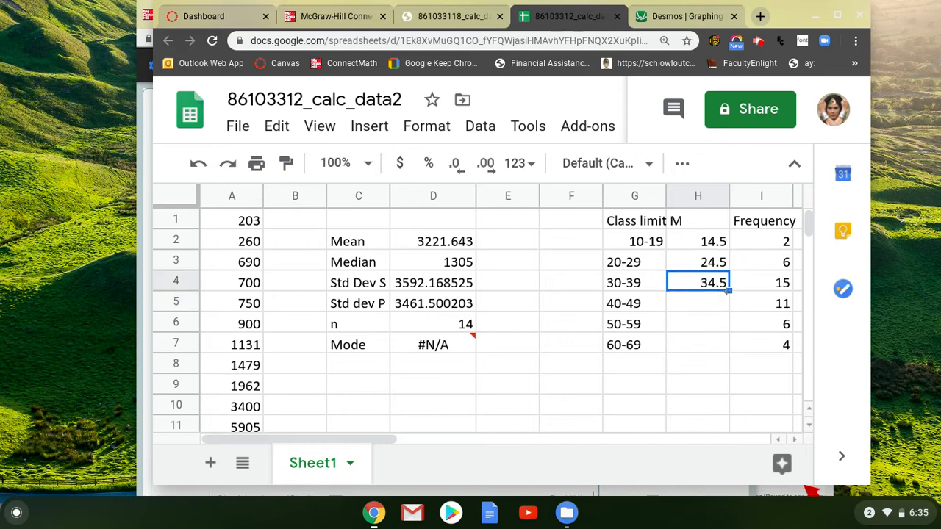
{"action": "left_click", "coordinate": [730, 291]}
{"action": "left_click_drag", "start_coordinate": [729, 291], "coordinate": [730, 339]}
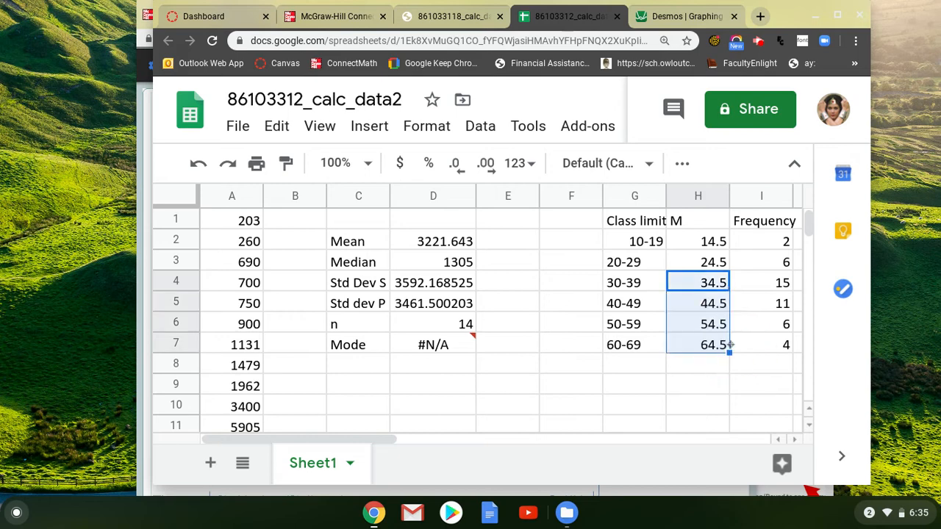
{"action": "left_click", "coordinate": [708, 388]}
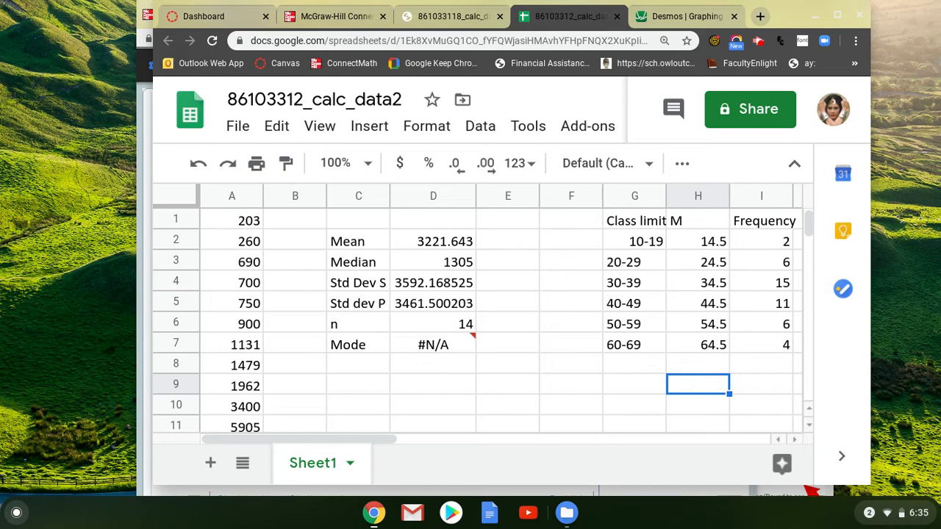
Copy the midpoints in H2:H7 and paste them back over the same cells as values only
{"action": "left_click", "coordinate": [699, 247]}
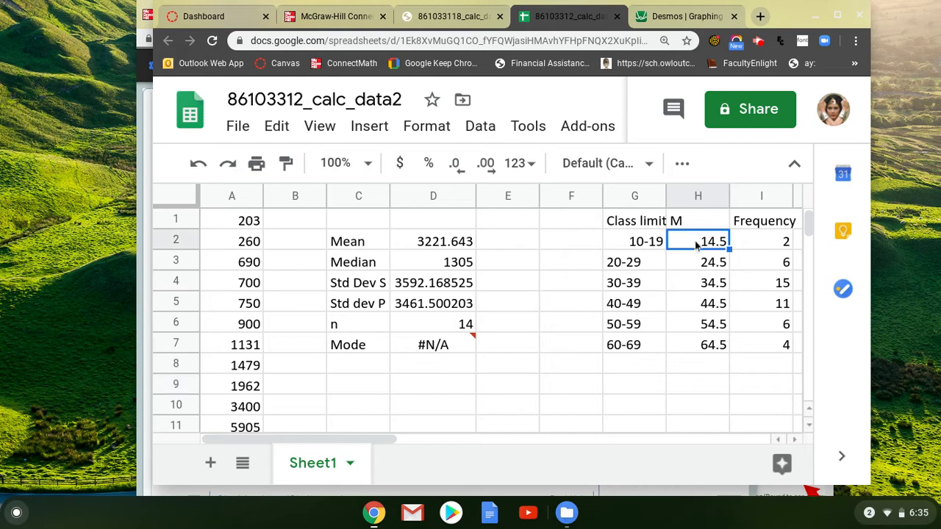
{"action": "right_click", "coordinate": [691, 272]}
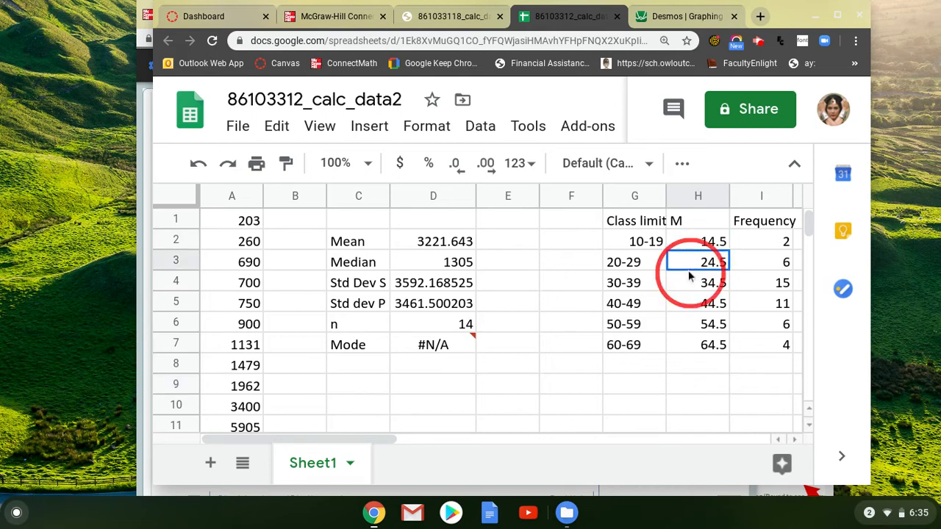
{"action": "key", "text": "Escape"}
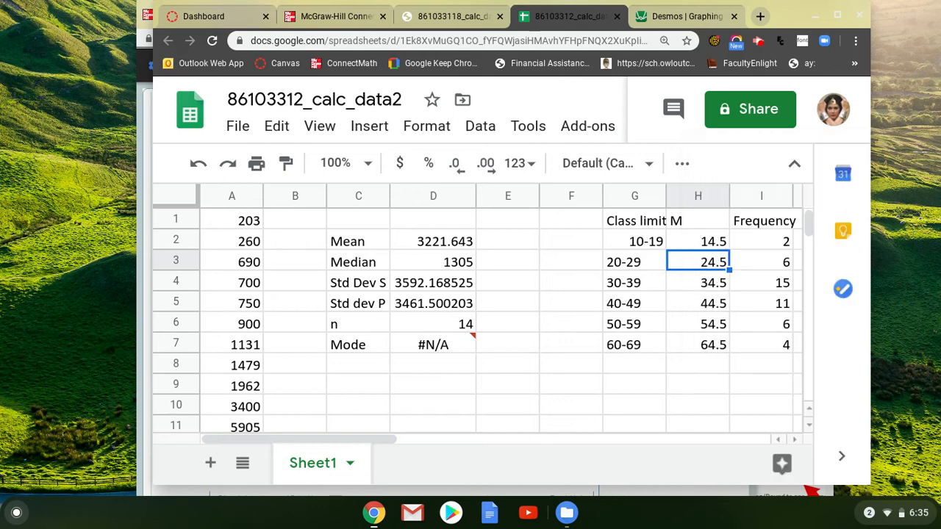
{"action": "left_click", "coordinate": [683, 243]}
{"action": "key", "text": "shift+Down"}
{"action": "key", "text": "shift+Down"}
{"action": "key", "text": "shift+Down"}
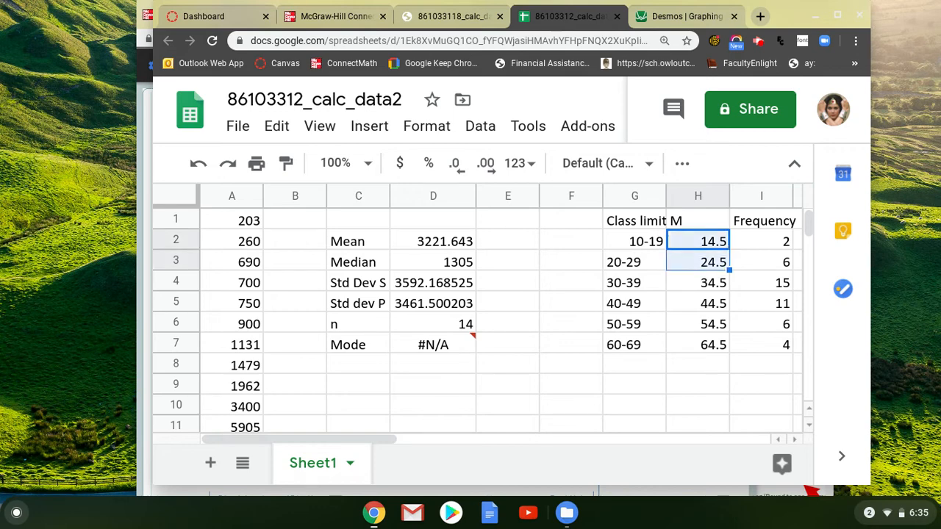
{"action": "key", "text": "shift+Down"}
{"action": "key", "text": "shift+Down"}
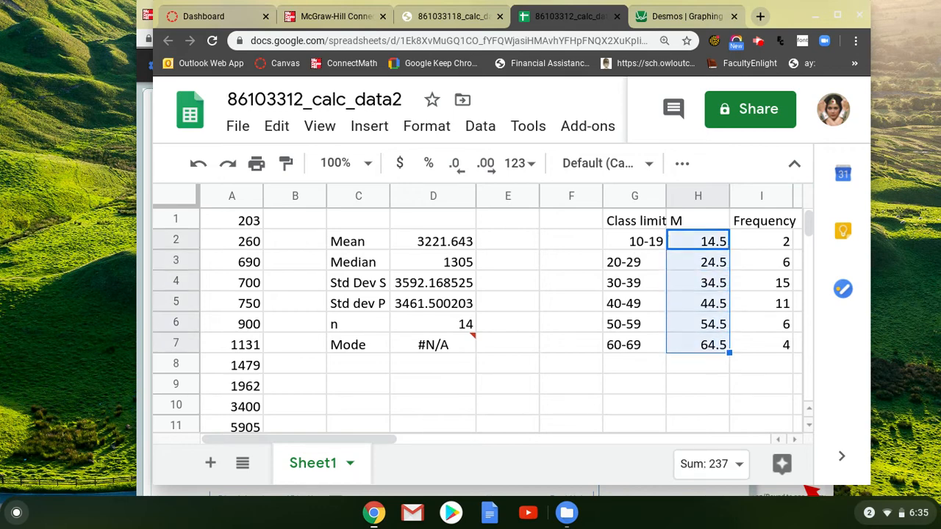
{"action": "left_click", "coordinate": [279, 126]}
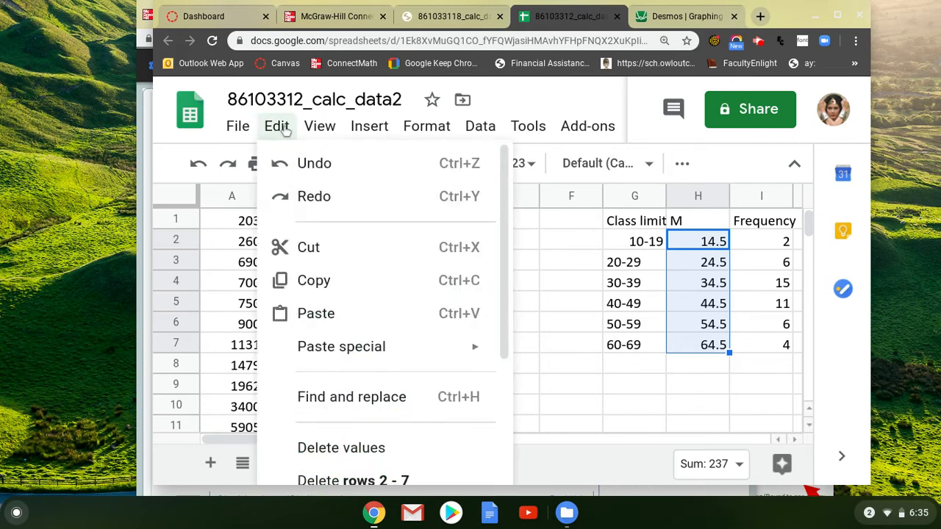
{"action": "left_click", "coordinate": [317, 278]}
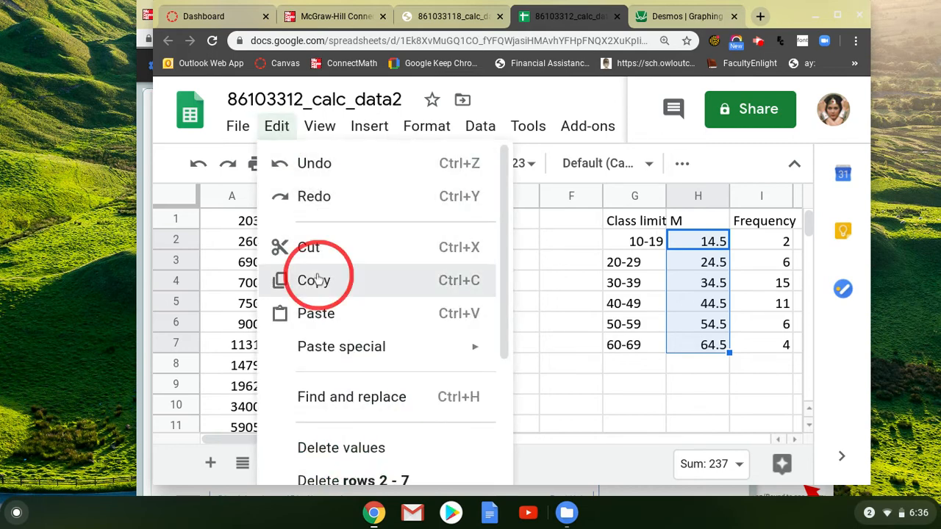
{"action": "left_click", "coordinate": [278, 128]}
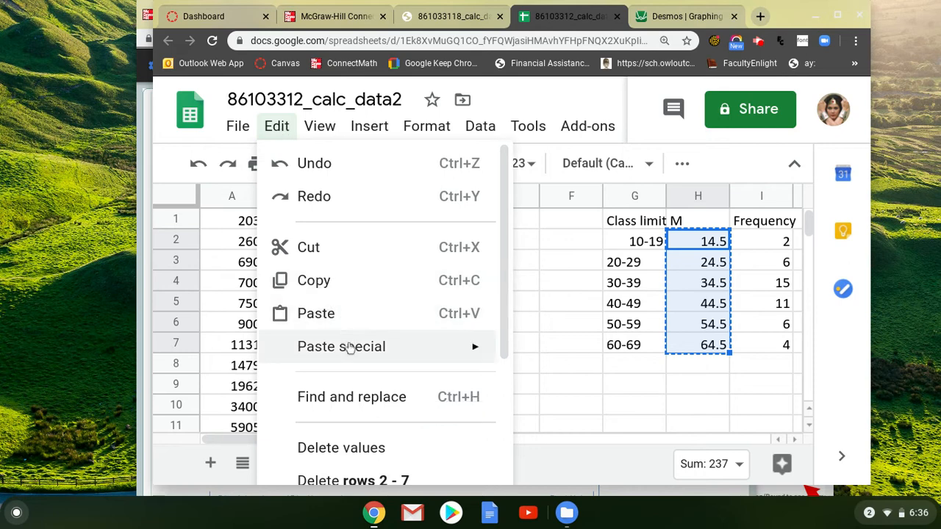
{"action": "mouse_move", "coordinate": [350, 348]}
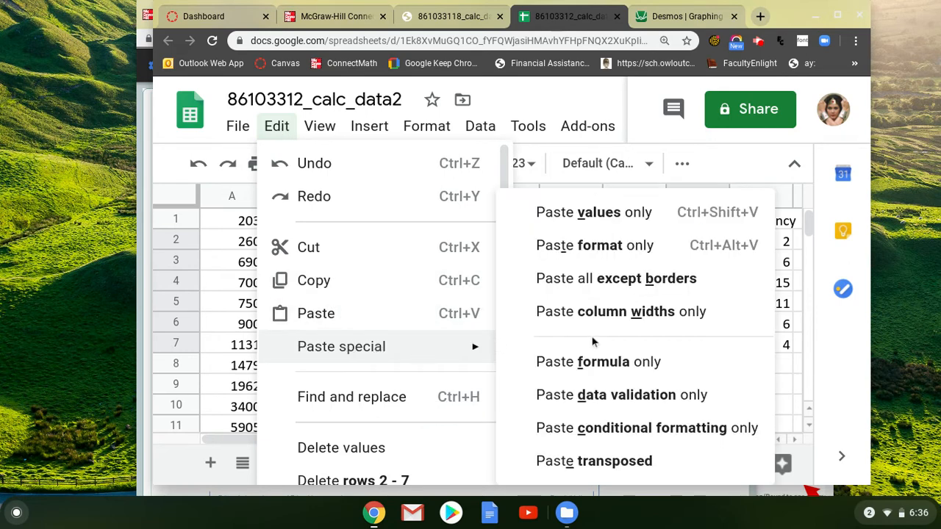
{"action": "left_click", "coordinate": [605, 216]}
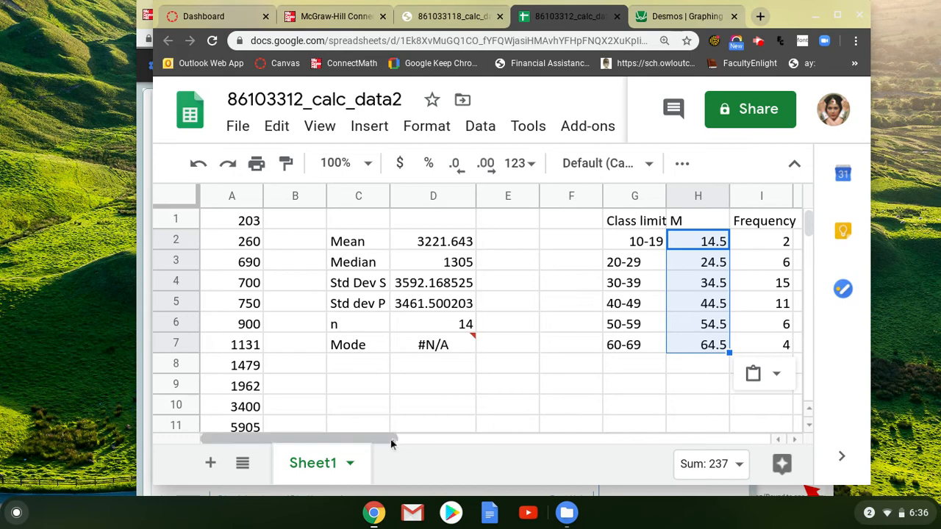
Widen column I so that it fits the Frequency heading
{"action": "left_click_drag", "start_coordinate": [387, 438], "coordinate": [470, 427]}
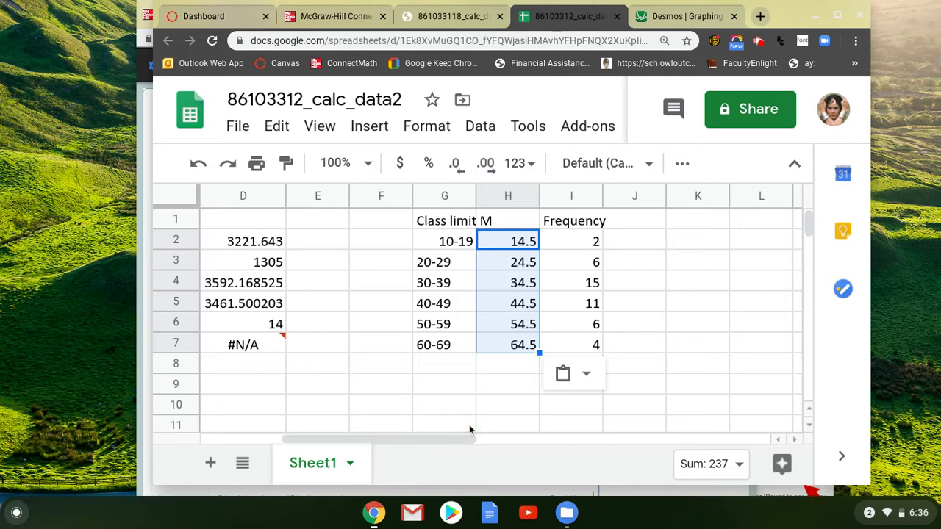
{"action": "left_click", "coordinate": [502, 219]}
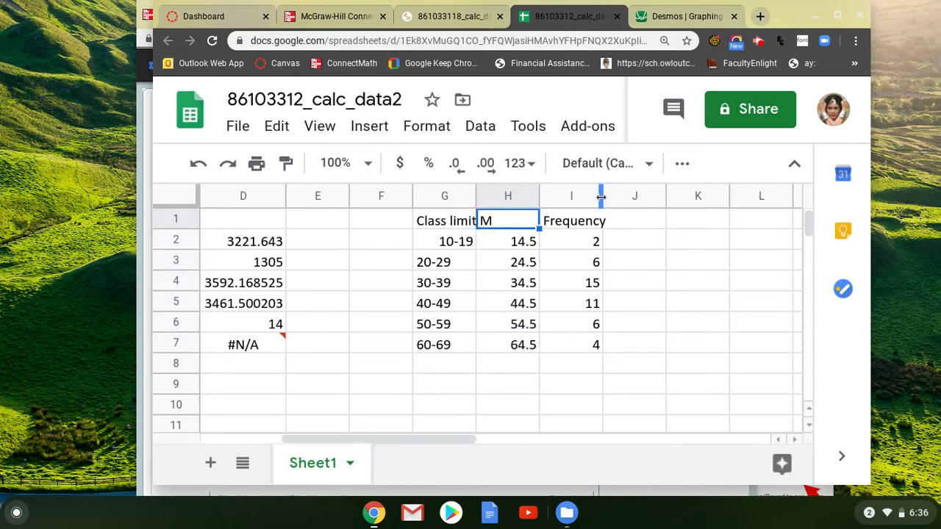
{"action": "left_click_drag", "start_coordinate": [603, 199], "coordinate": [617, 199]}
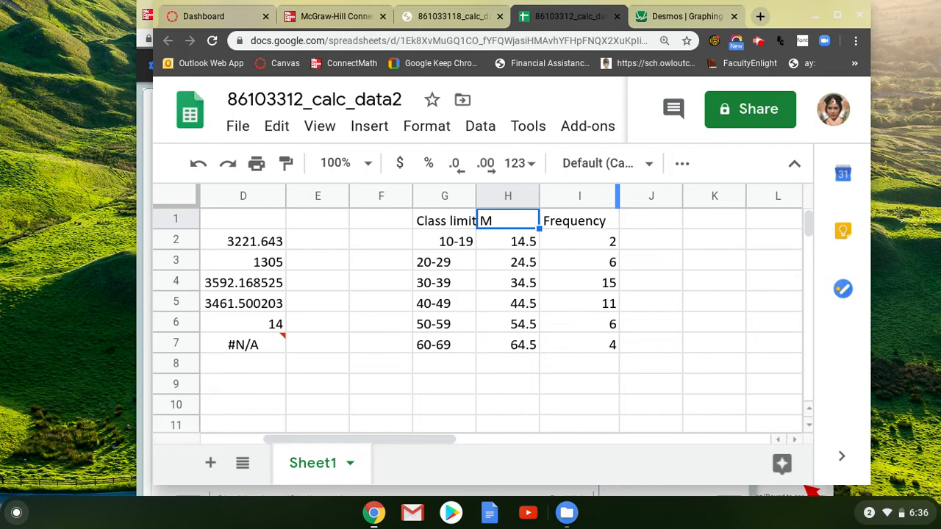
Calculate the grouped data's mean in cell K2 with the formula =AVERAGE.WEIGHTED(H2:H7,I2:I7)
{"action": "left_click", "coordinate": [721, 239]}
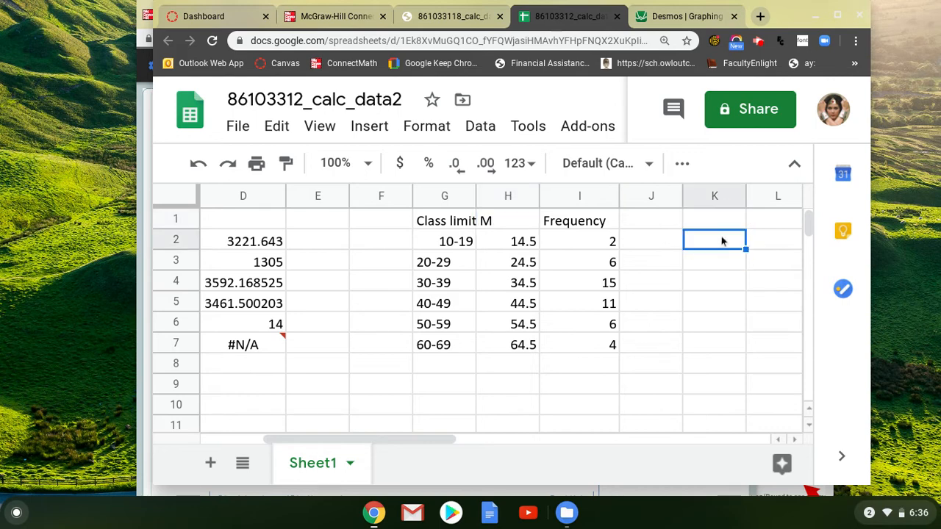
{"action": "type", "text": "="}
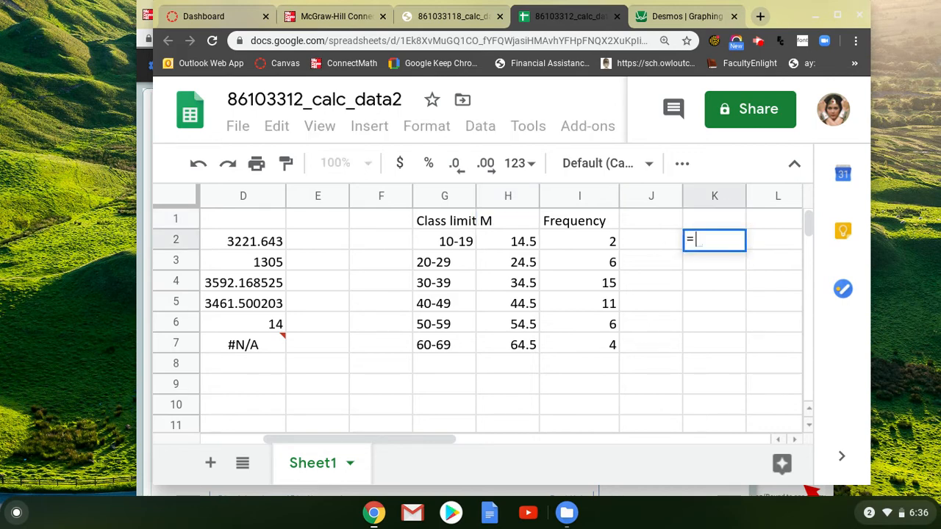
{"action": "type", "text": "mean"}
{"action": "key", "text": "BackSpace"}
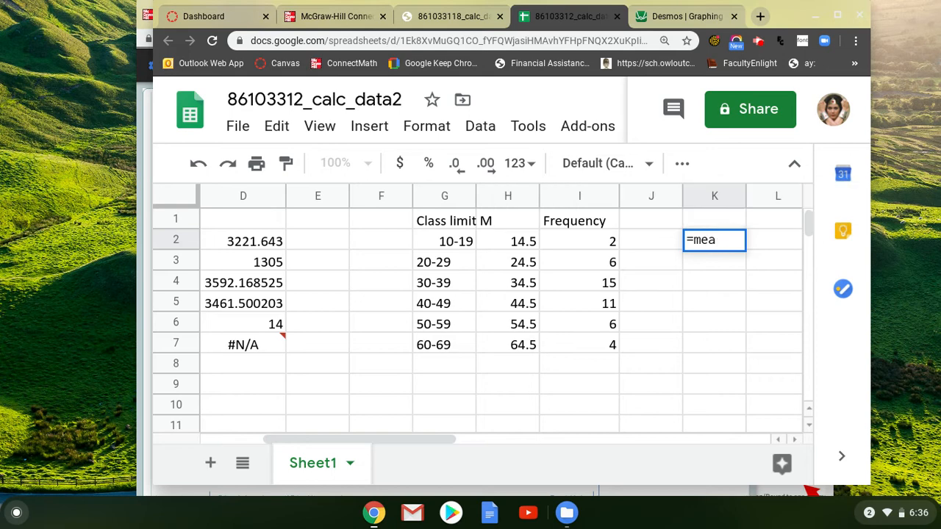
{"action": "key", "text": "BackSpace"}
{"action": "key", "text": "BackSpace"}
{"action": "key", "text": "BackSpace"}
{"action": "type", "text": "avvera"}
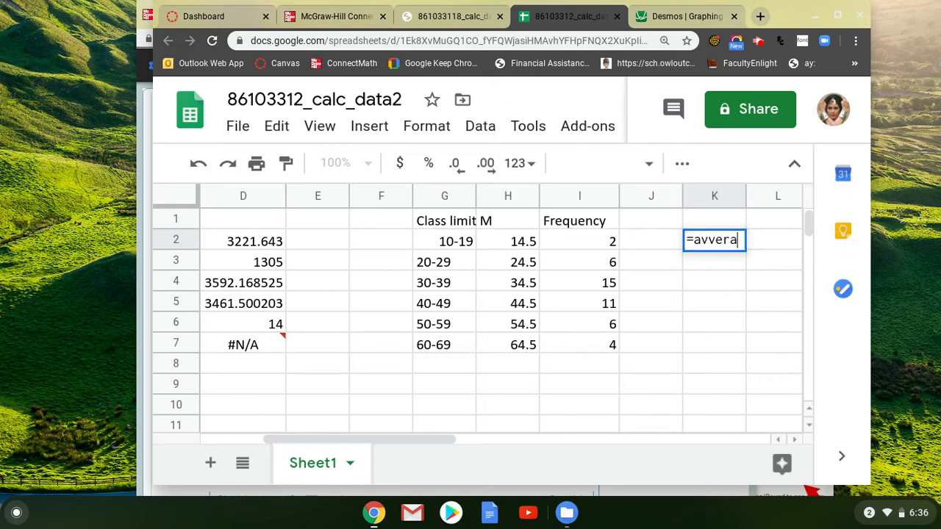
{"action": "key", "text": "BackSpace"}
{"action": "key", "text": "BackSpace"}
{"action": "key", "text": "BackSpace"}
{"action": "key", "text": "BackSpace"}
{"action": "type", "text": "erage"}
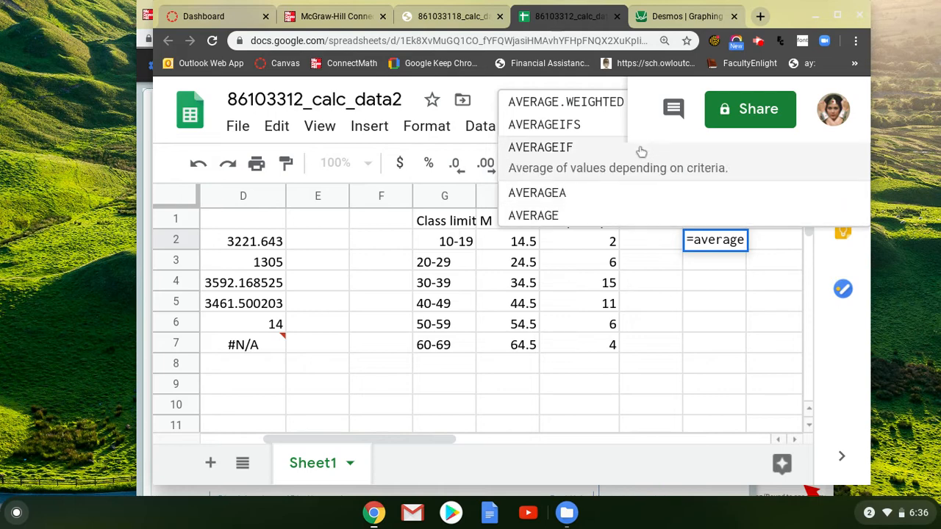
{"action": "left_click", "coordinate": [580, 107]}
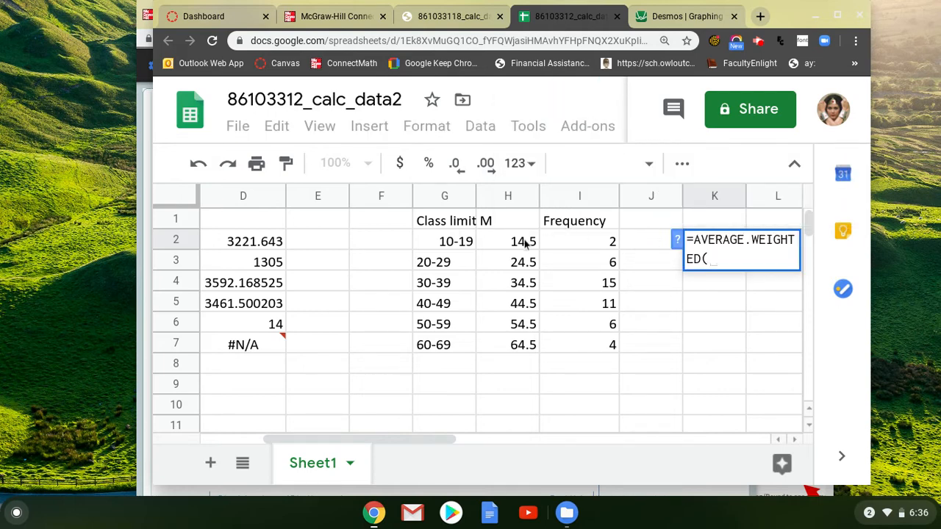
{"action": "left_click_drag", "start_coordinate": [525, 244], "coordinate": [537, 346]}
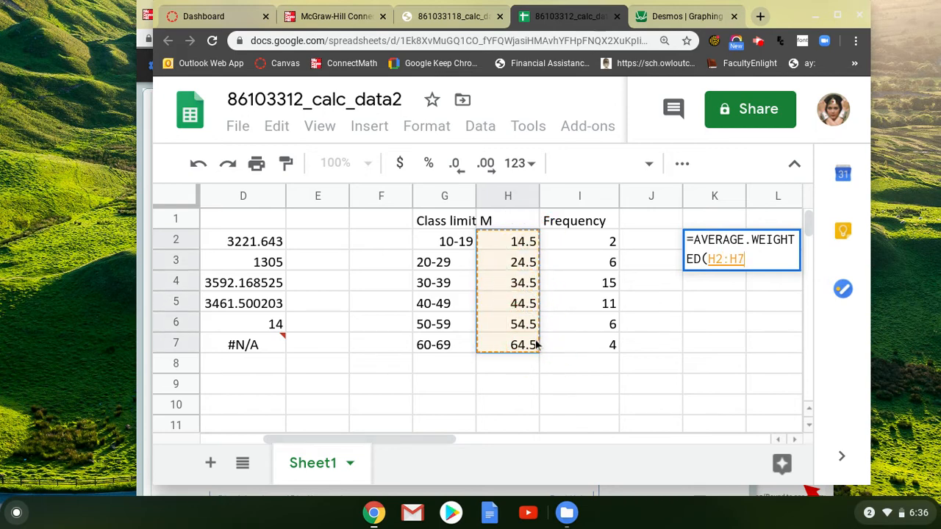
{"action": "type", "text": ","}
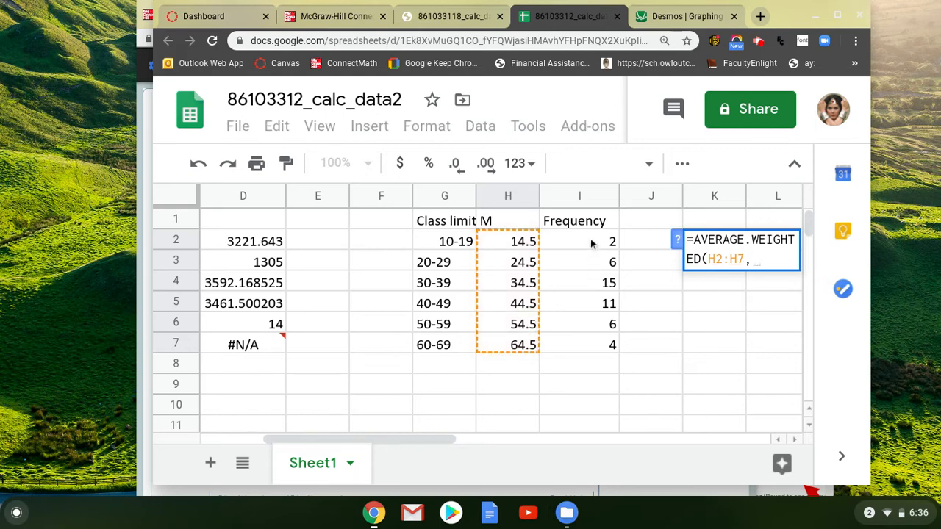
{"action": "left_click_drag", "start_coordinate": [591, 242], "coordinate": [610, 342]}
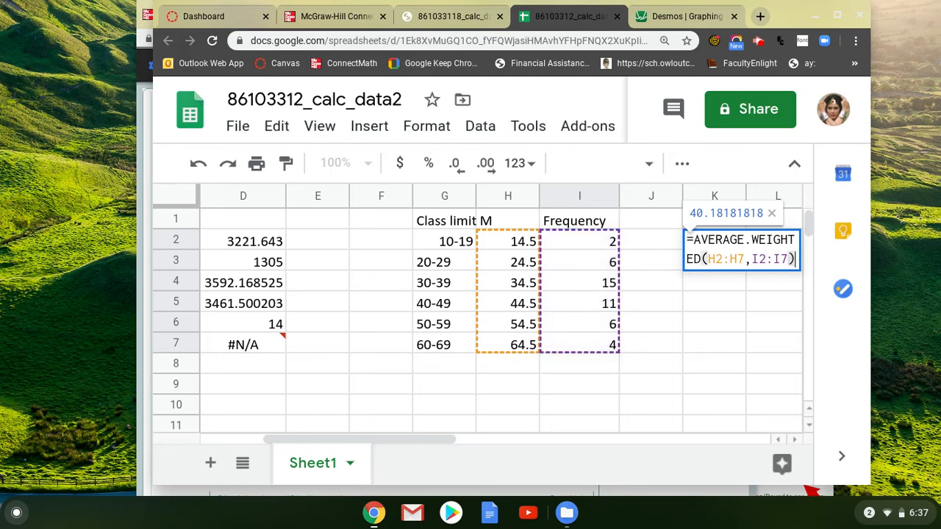
{"action": "key", "text": "Return"}
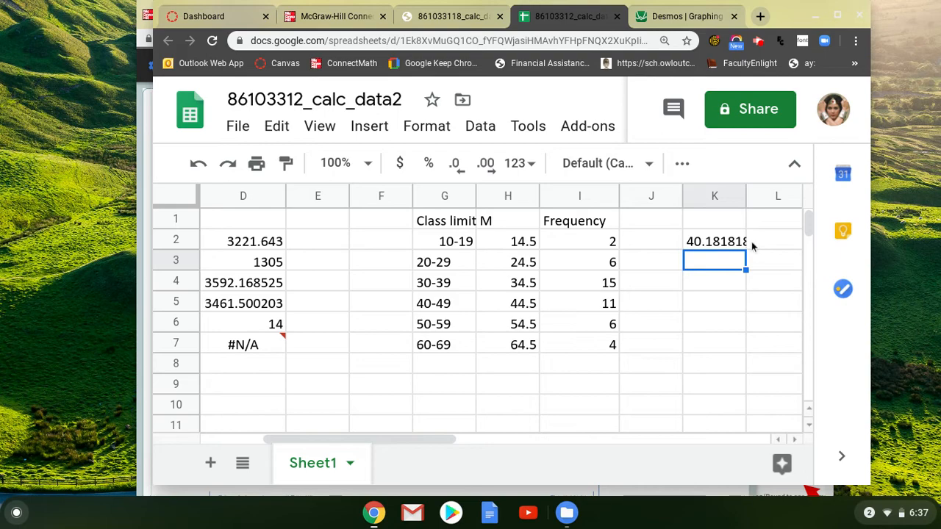
Enter the first class midpoint, 14.5, in M1 and fill it down to M2 to match its frequency of 2
{"action": "left_click", "coordinate": [837, 16]}
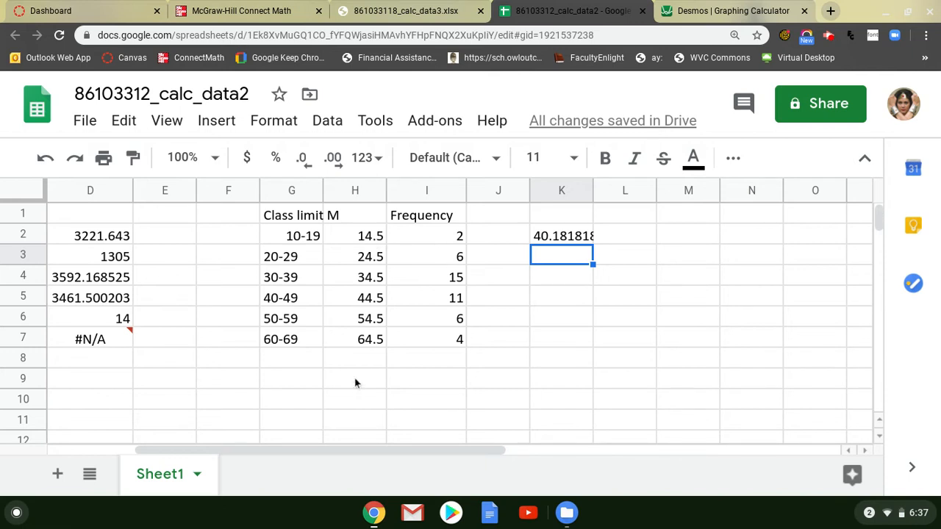
{"action": "left_click", "coordinate": [684, 214]}
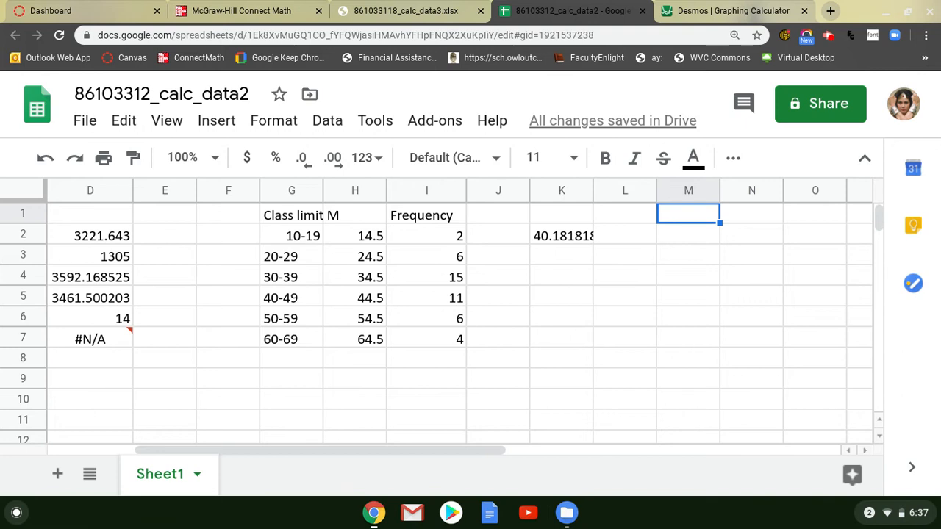
{"action": "type", "text": "14"}
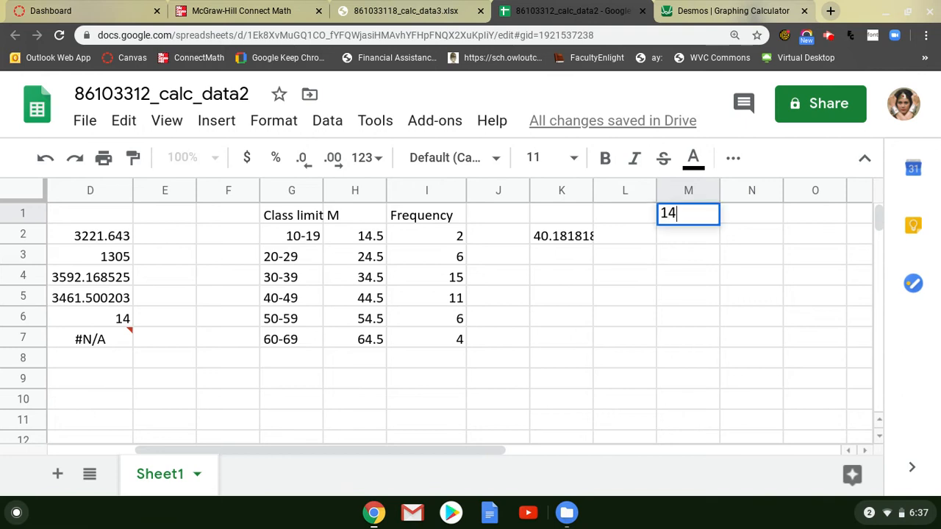
{"action": "type", "text": ".5"}
{"action": "key", "text": "Return"}
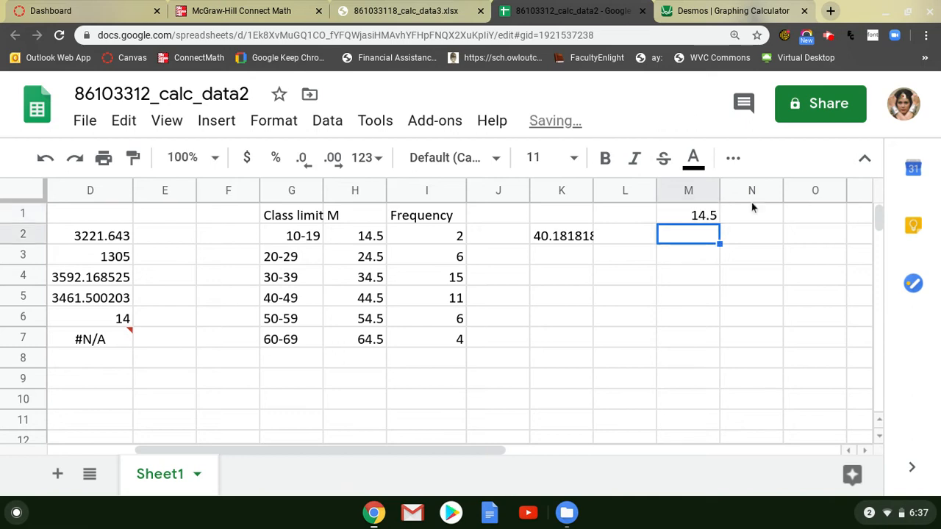
{"action": "left_click", "coordinate": [709, 217]}
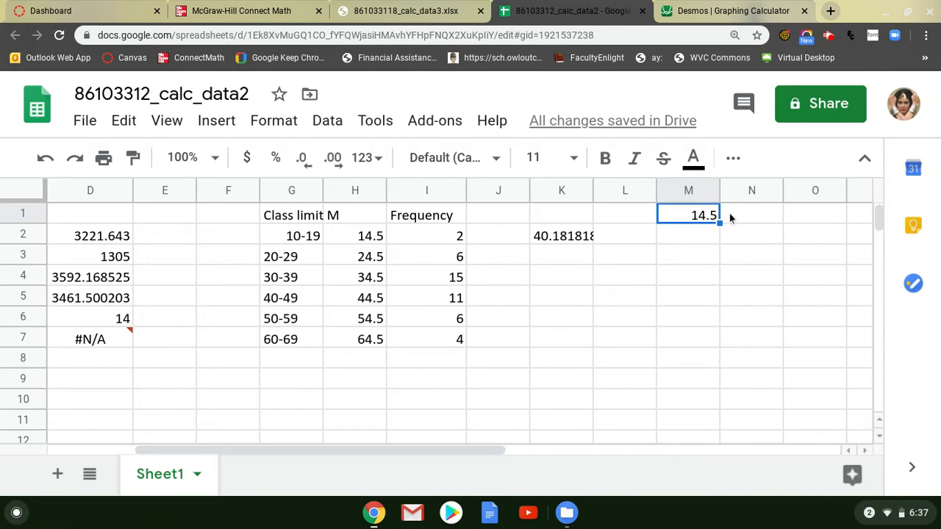
{"action": "left_click_drag", "start_coordinate": [720, 224], "coordinate": [721, 234]}
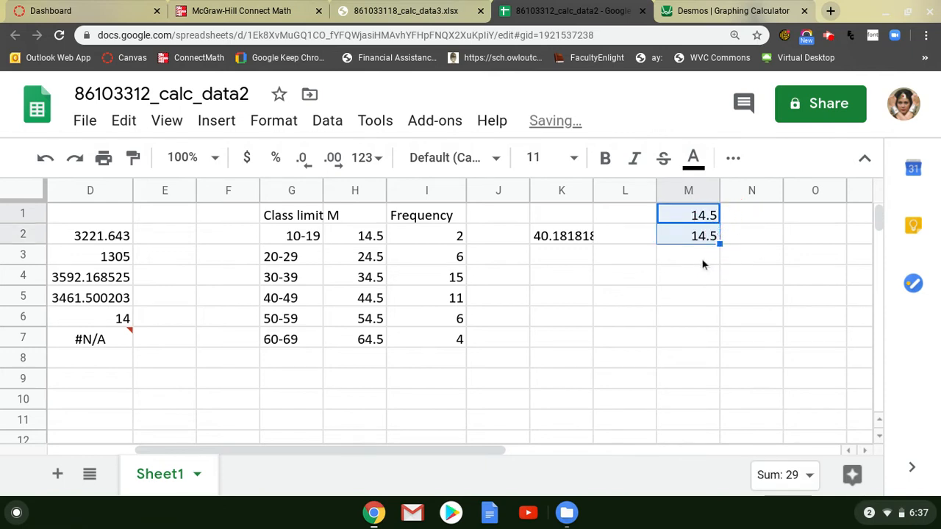
Enter the midpoint 24.5 in M3 and fill it down through M8 to list it six times
{"action": "left_click", "coordinate": [699, 257]}
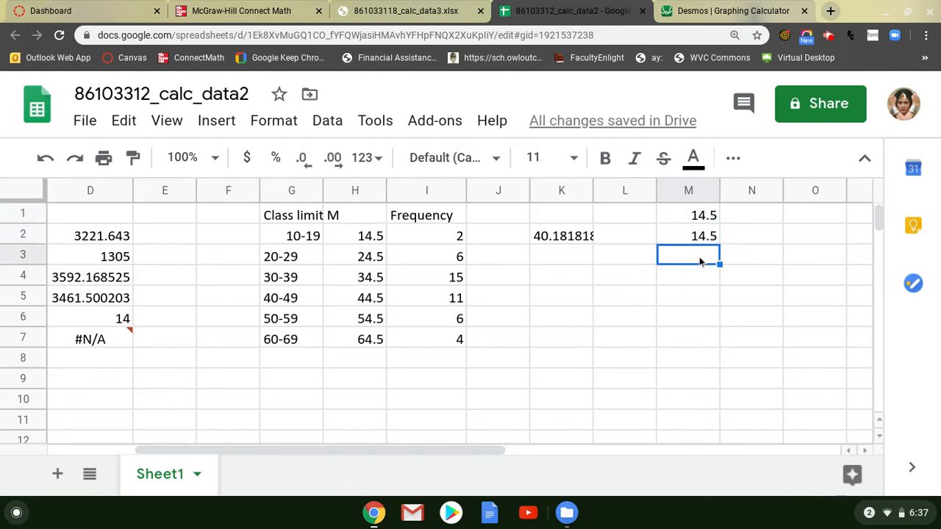
{"action": "type", "text": "24.5"}
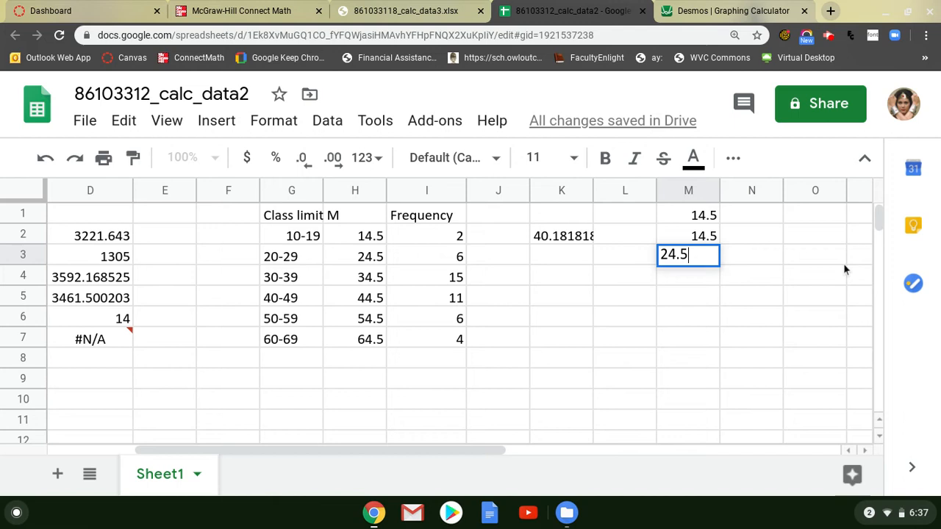
{"action": "key", "text": "Return"}
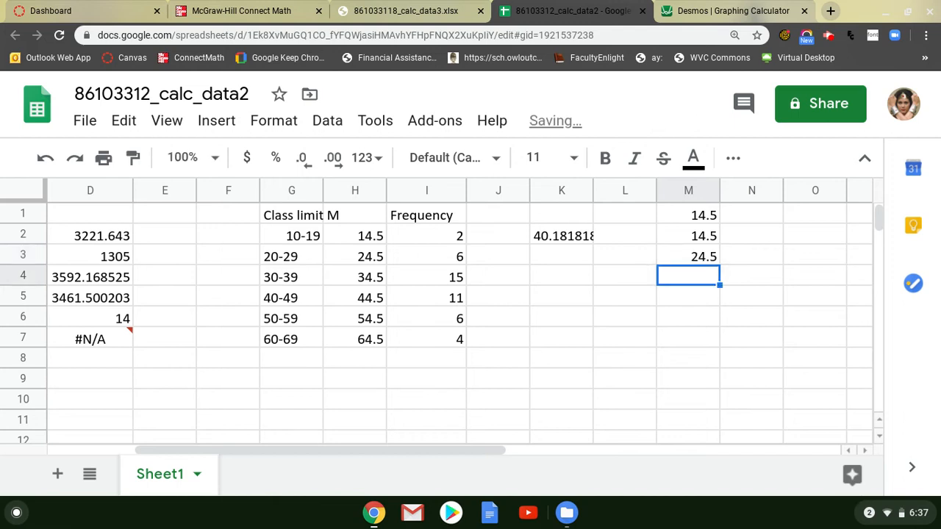
{"action": "left_click", "coordinate": [707, 257]}
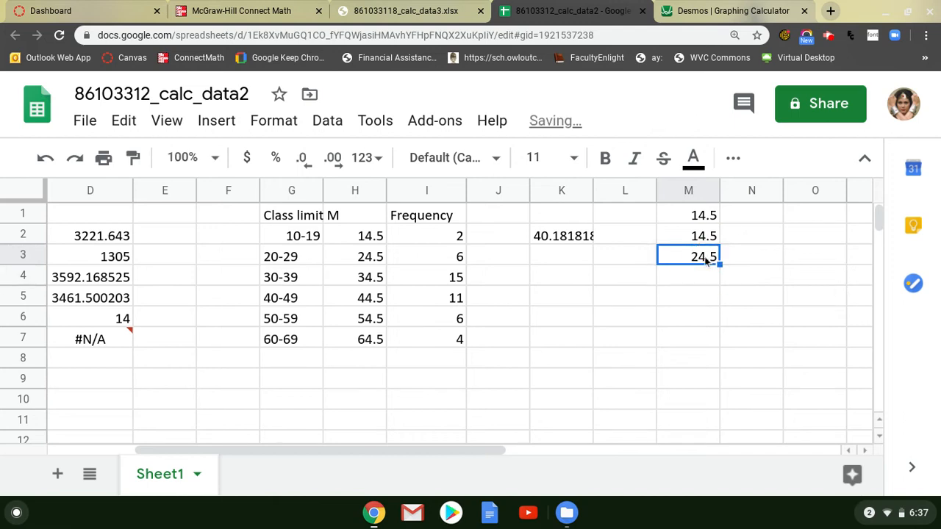
{"action": "left_click_drag", "start_coordinate": [720, 264], "coordinate": [716, 358]}
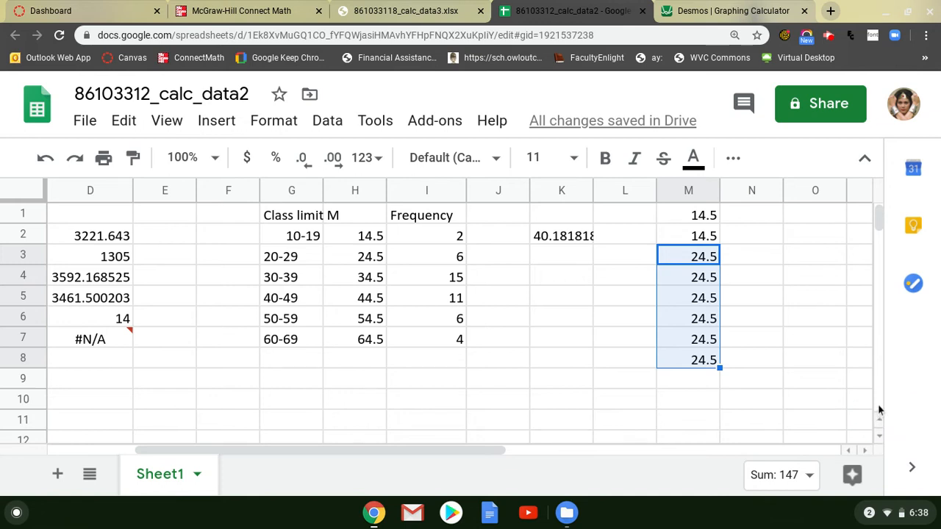
Enter the midpoint 34.5 in M9 and fill it down through M22
{"action": "left_click", "coordinate": [701, 387]}
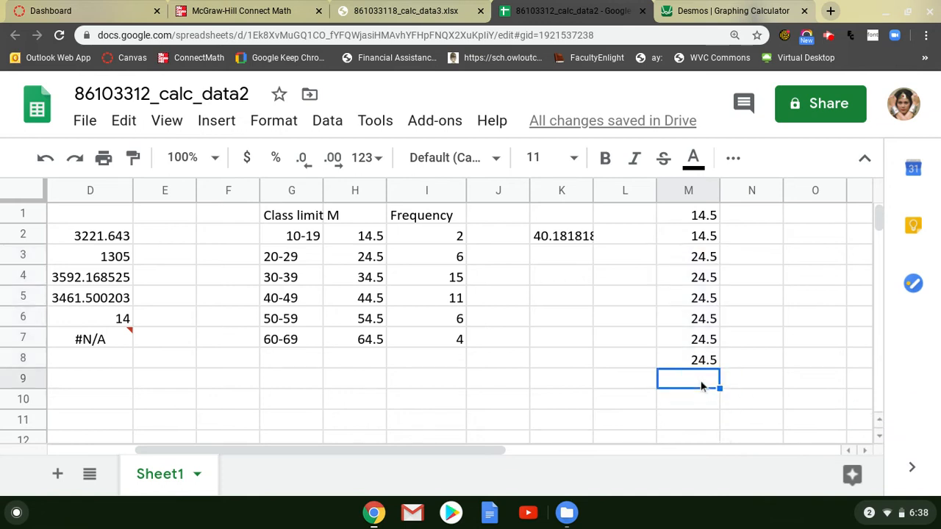
{"action": "type", "text": "34.5"}
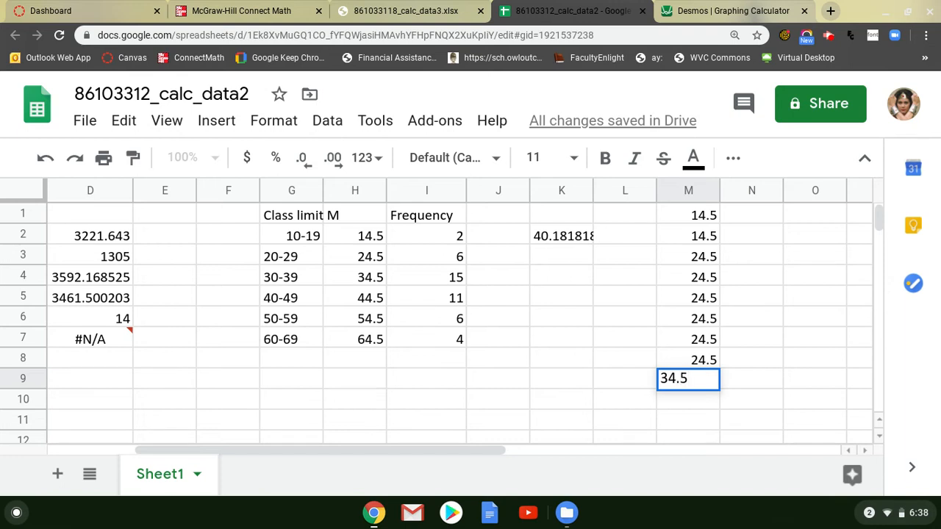
{"action": "key", "text": "Return"}
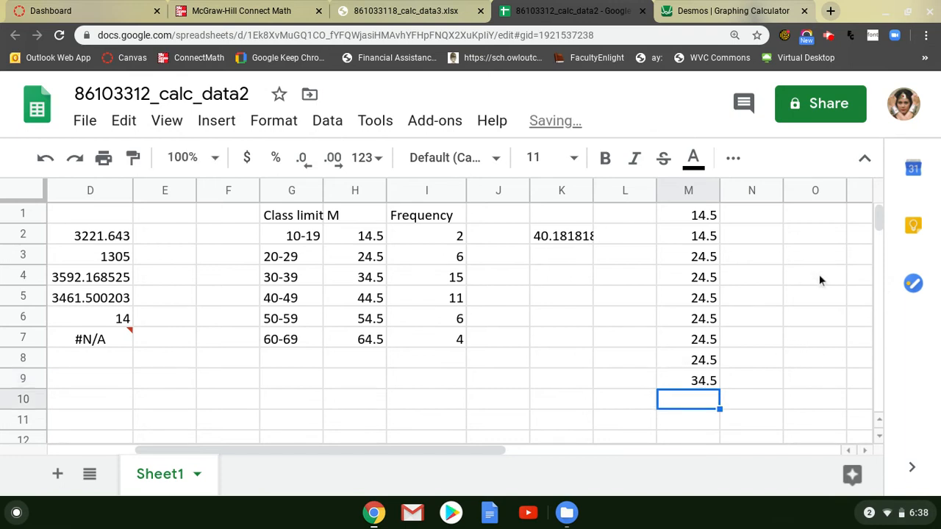
{"action": "key", "text": "ctrl+minus"}
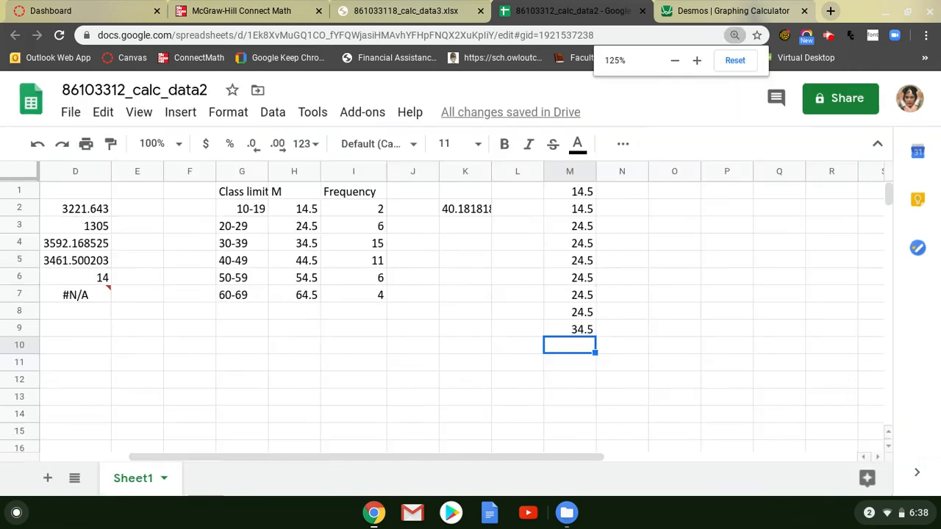
{"action": "key", "text": "ctrl+minus"}
{"action": "key", "text": "ctrl+minus"}
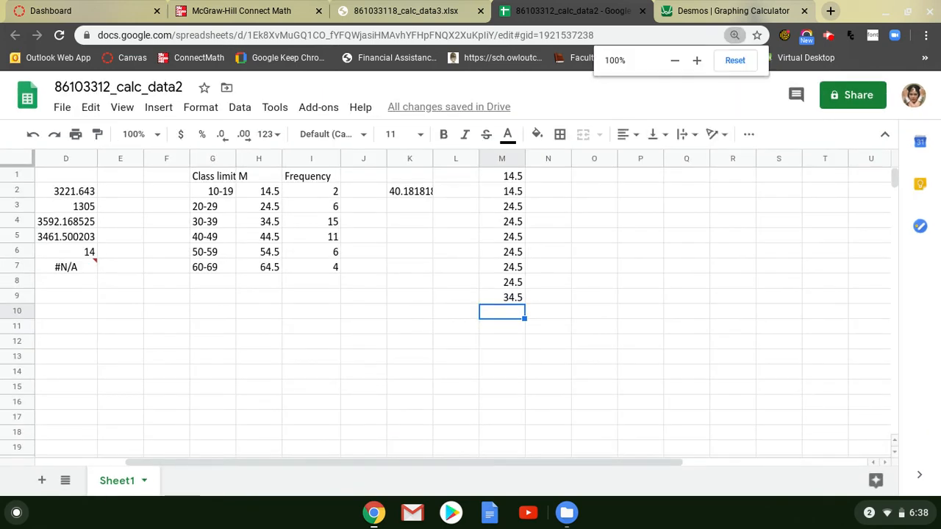
{"action": "key", "text": "ctrl+minus"}
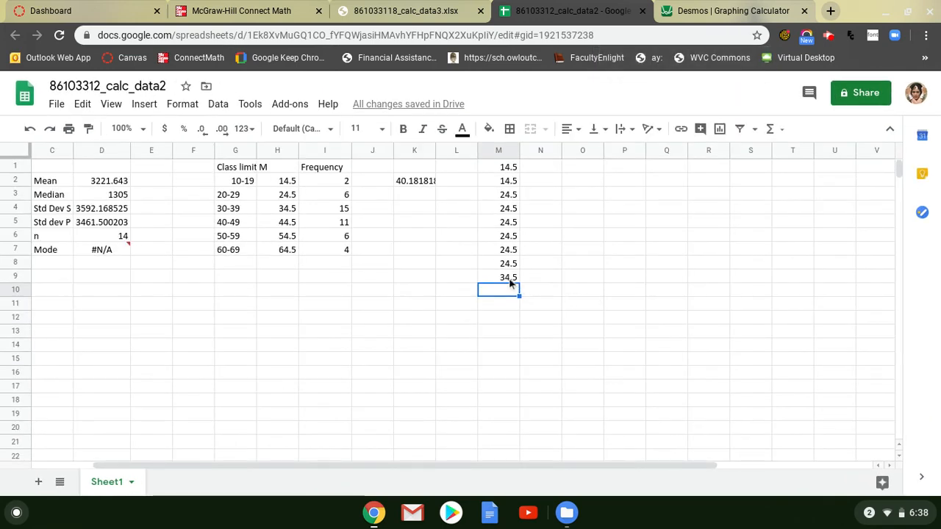
{"action": "left_click", "coordinate": [510, 278]}
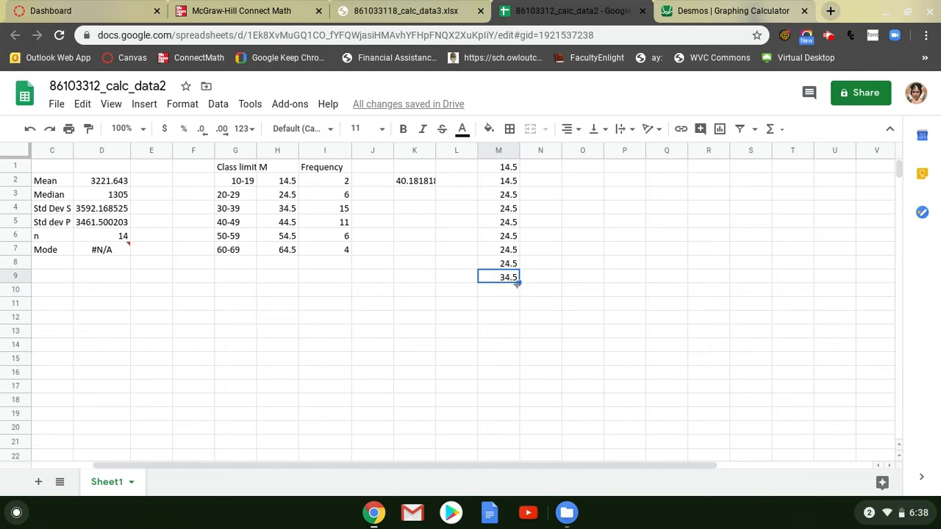
{"action": "left_click_drag", "start_coordinate": [519, 283], "coordinate": [516, 454]}
{"action": "scroll", "coordinate": [636, 368], "scroll_direction": "down", "scroll_amount": 1}
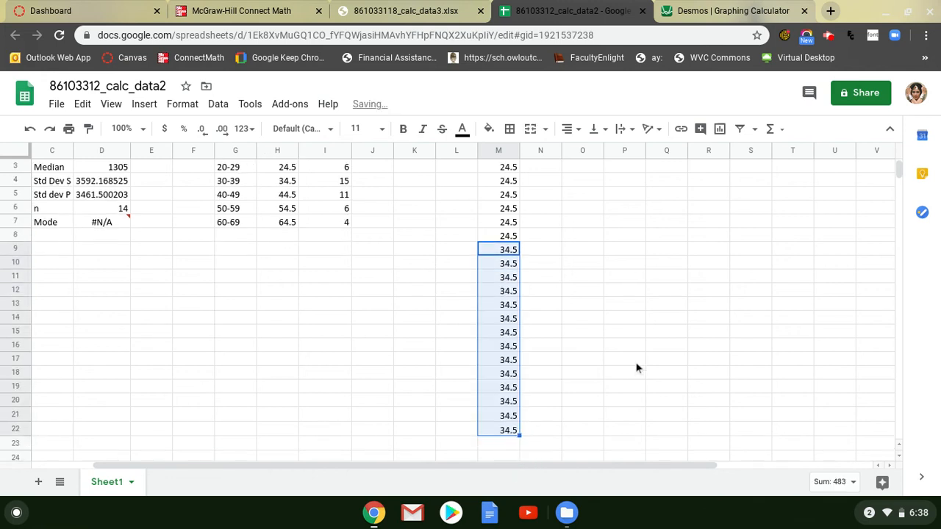
Count the 34.5 entries in M9:M22 with a COUNT formula in O22
{"action": "left_click", "coordinate": [585, 429]}
{"action": "type", "text": "=count("}
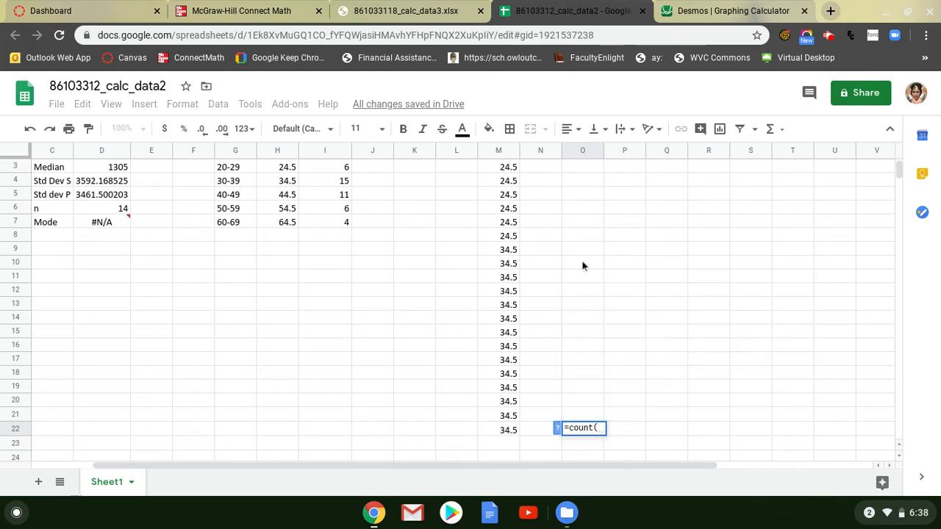
{"action": "left_click_drag", "start_coordinate": [502, 254], "coordinate": [511, 429]}
{"action": "key", "text": "Return"}
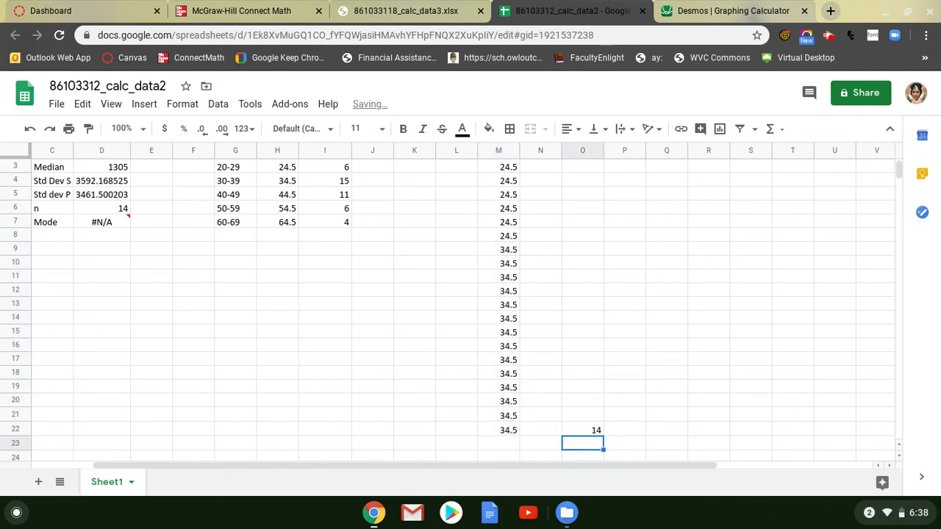
Extend the 34.5 values down to M23 and clear the count formula from O22
{"action": "left_click", "coordinate": [510, 430]}
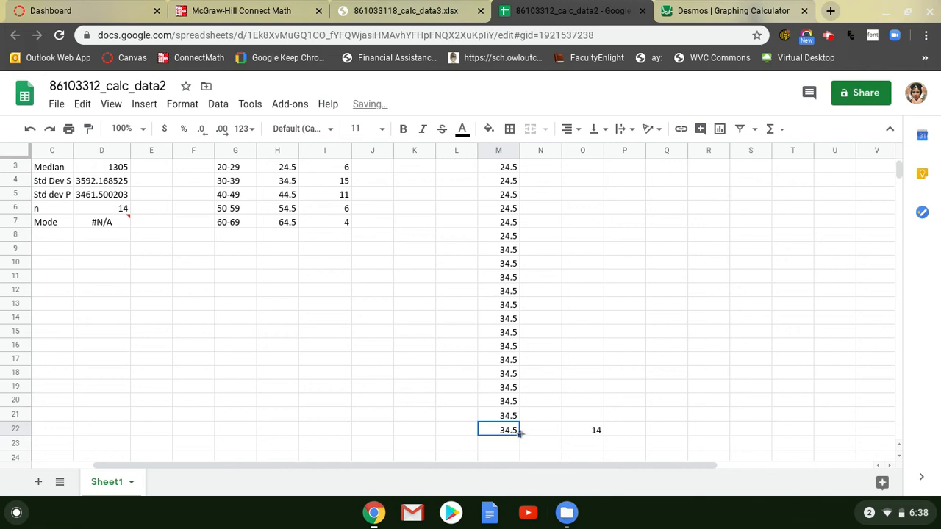
{"action": "left_click_drag", "start_coordinate": [520, 441], "coordinate": [520, 444]}
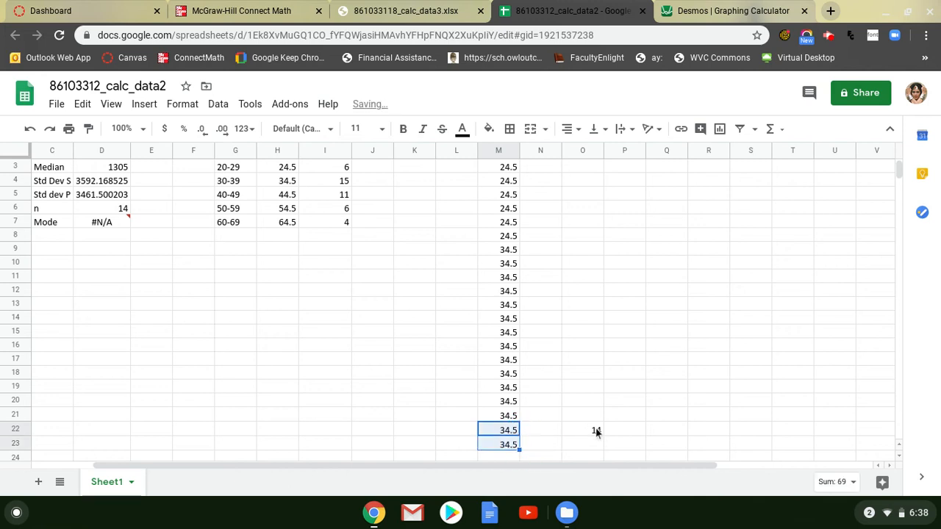
{"action": "left_click", "coordinate": [596, 431]}
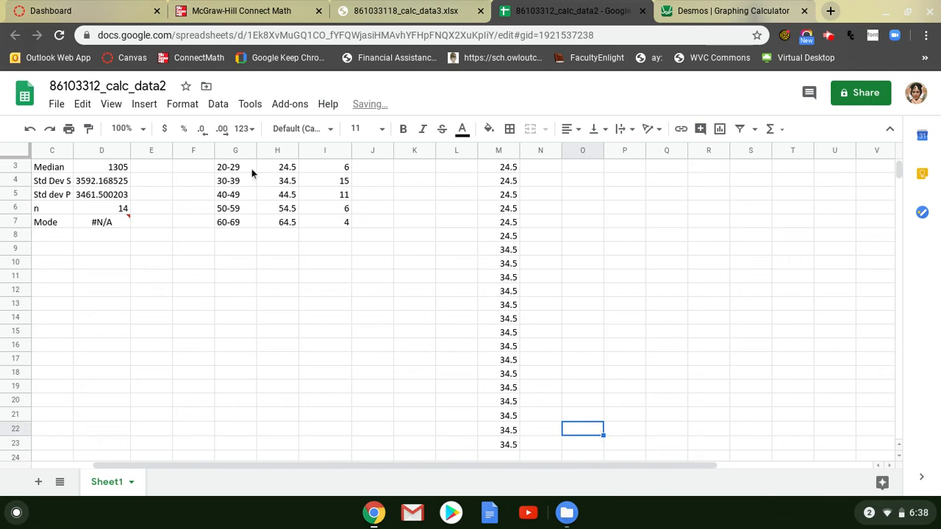
Calculate the sample standard deviation of the listed midpoints in O22 with the formula =stdev.s(M1:M23)
{"action": "left_click", "coordinate": [900, 444]}
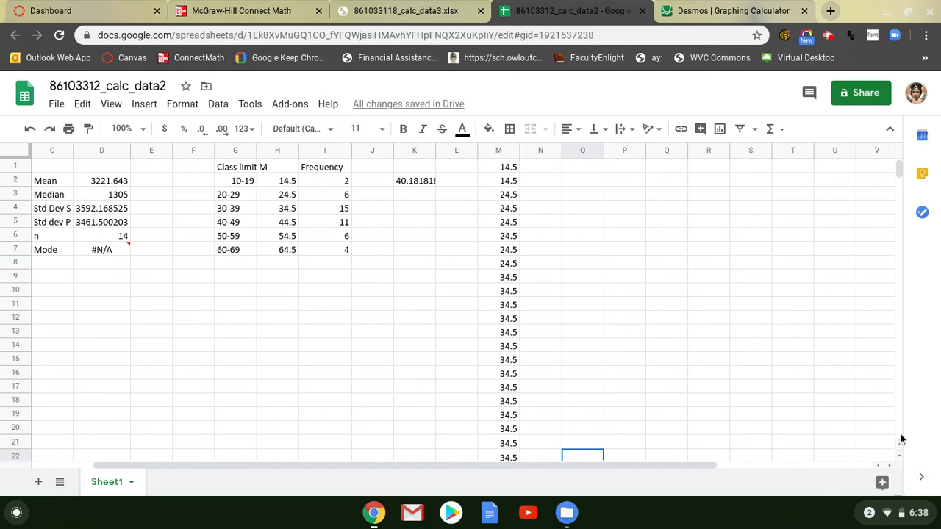
{"action": "left_click", "coordinate": [900, 445]}
{"action": "left_click", "coordinate": [899, 446]}
{"action": "scroll", "coordinate": [524, 370], "scroll_direction": "down", "scroll_amount": 1}
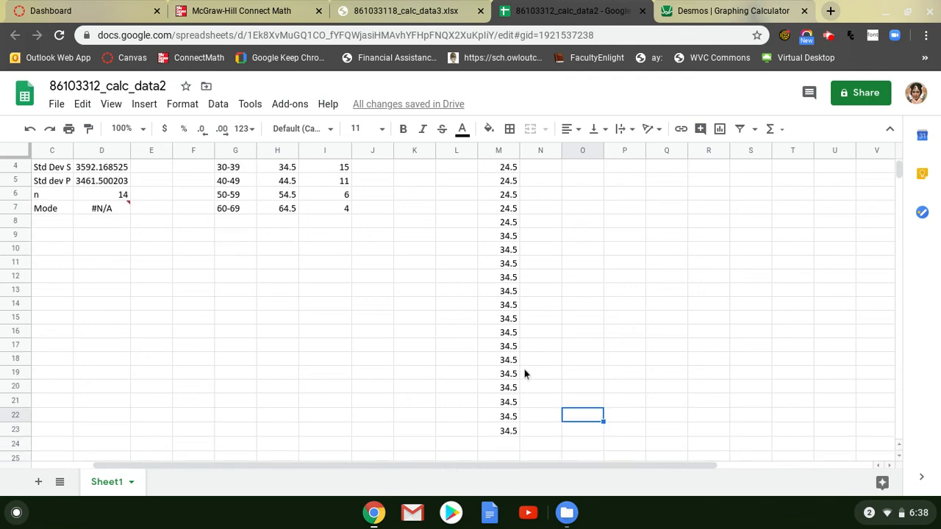
{"action": "left_click", "coordinate": [588, 416]}
{"action": "type", "text": "=st"}
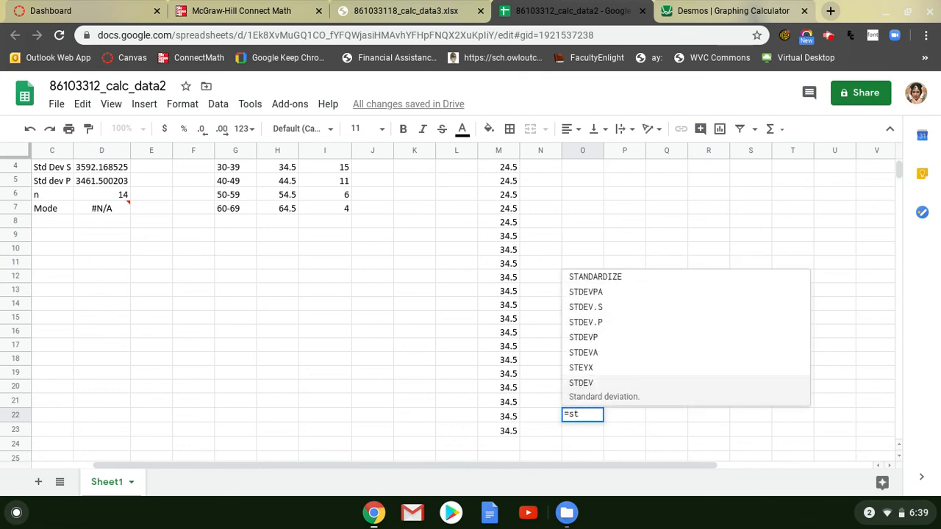
{"action": "type", "text": "dev.s("}
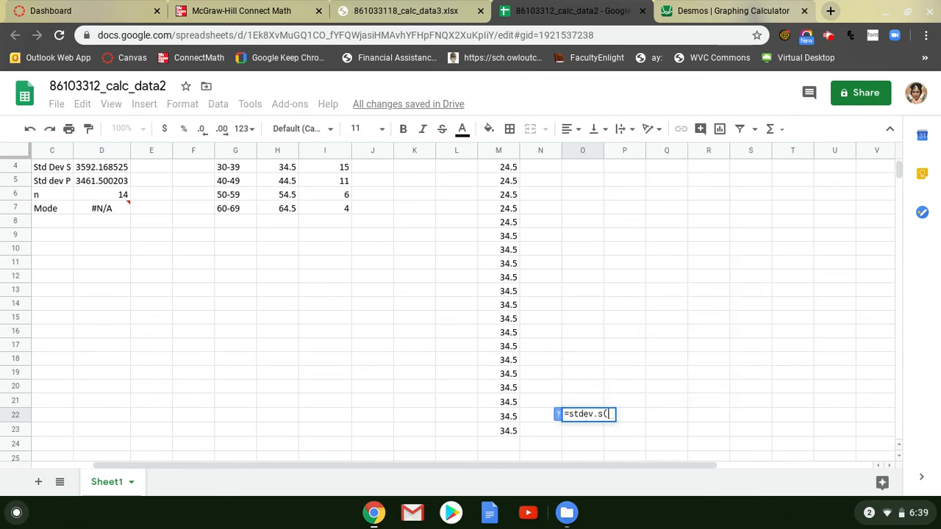
{"action": "left_click", "coordinate": [511, 432]}
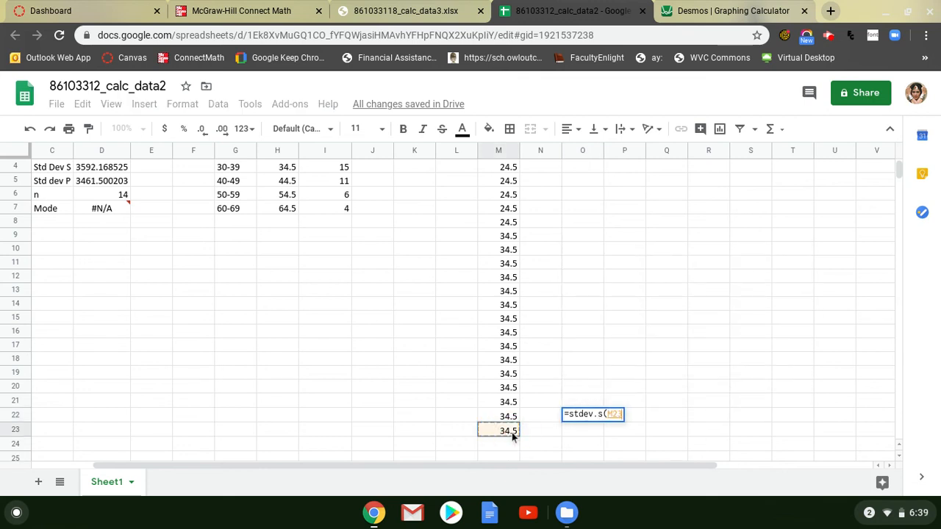
{"action": "left_click_drag", "start_coordinate": [511, 432], "coordinate": [509, 154]}
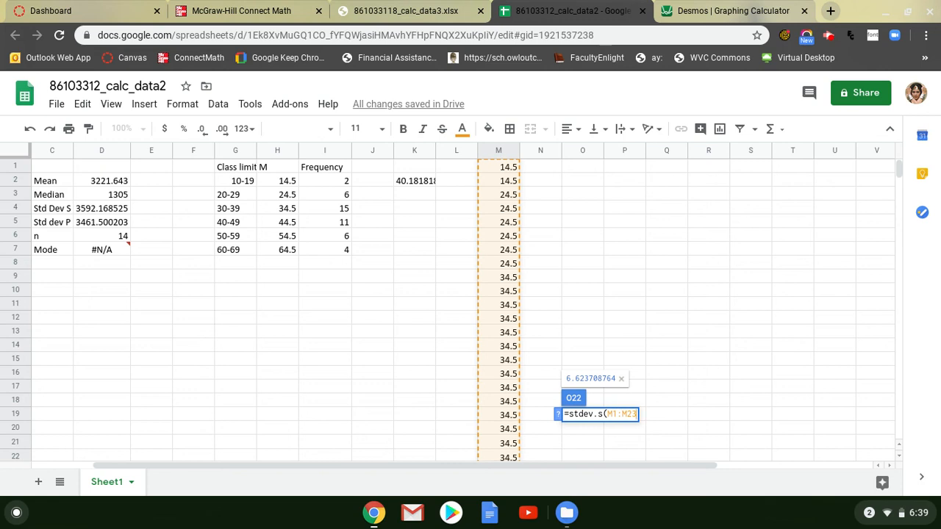
{"action": "key", "text": "Return"}
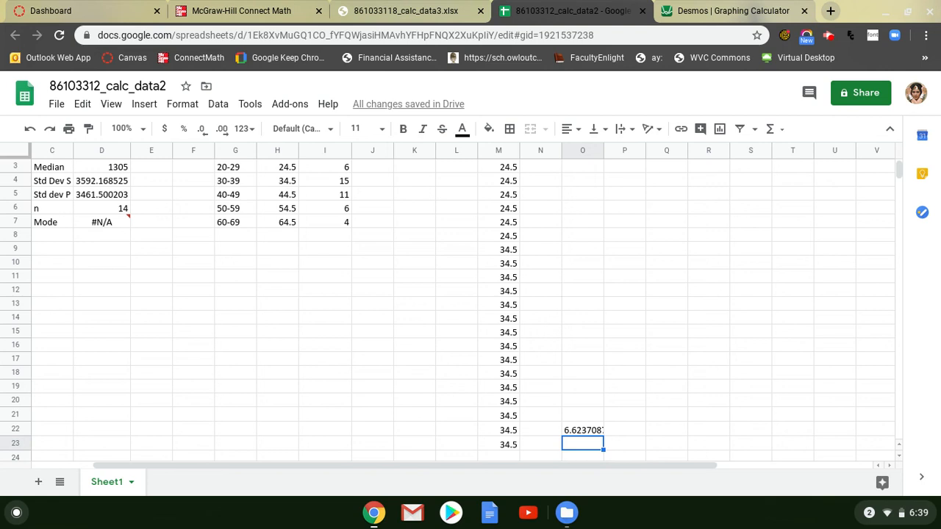
{"action": "left_click", "coordinate": [828, 37]}
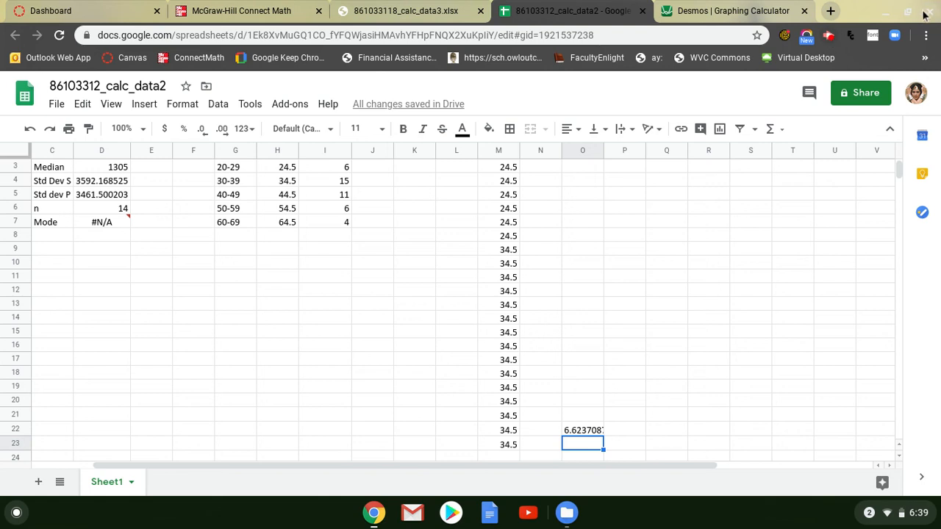